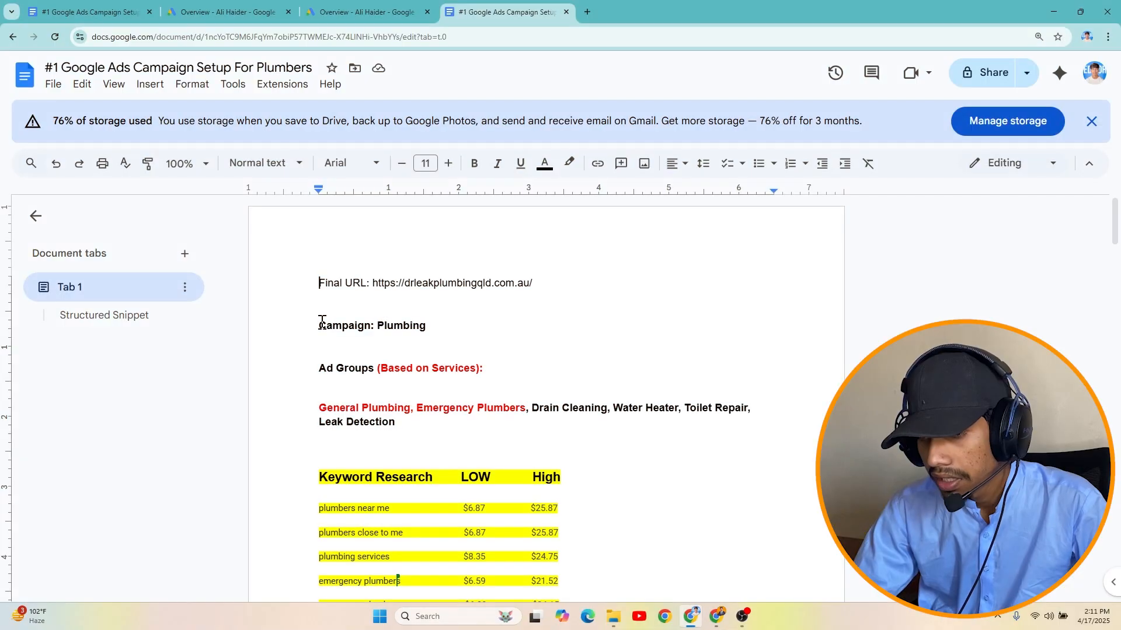
Step: Review the campaign name and the list of service-based ad groups in the campaign setup document
left_click_drag(318, 323, 448, 327)
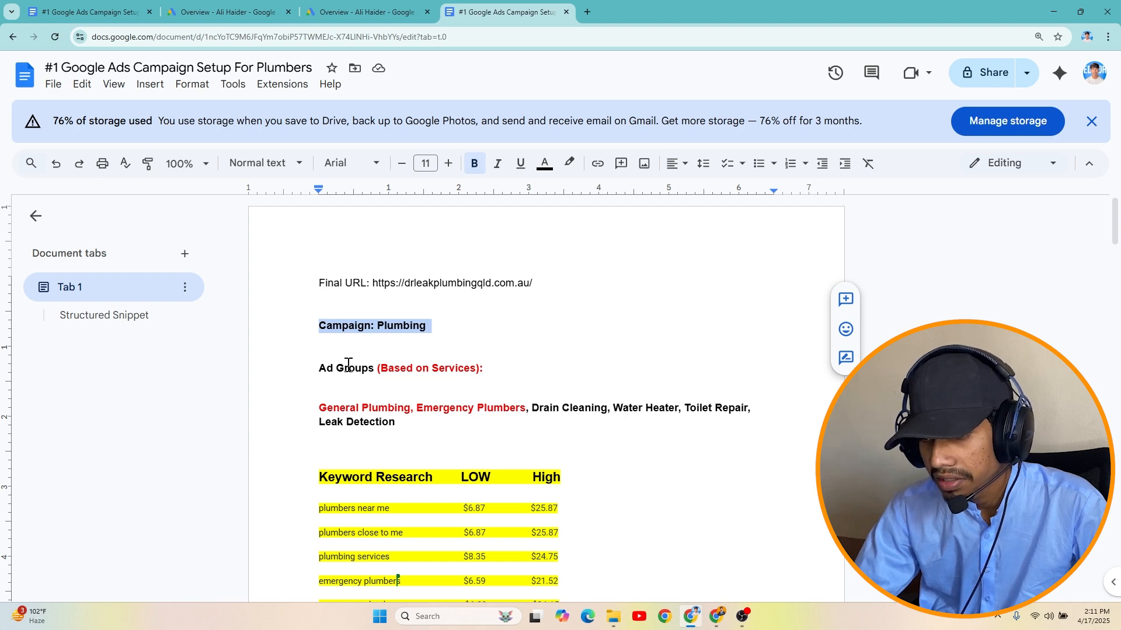
left_click(320, 408)
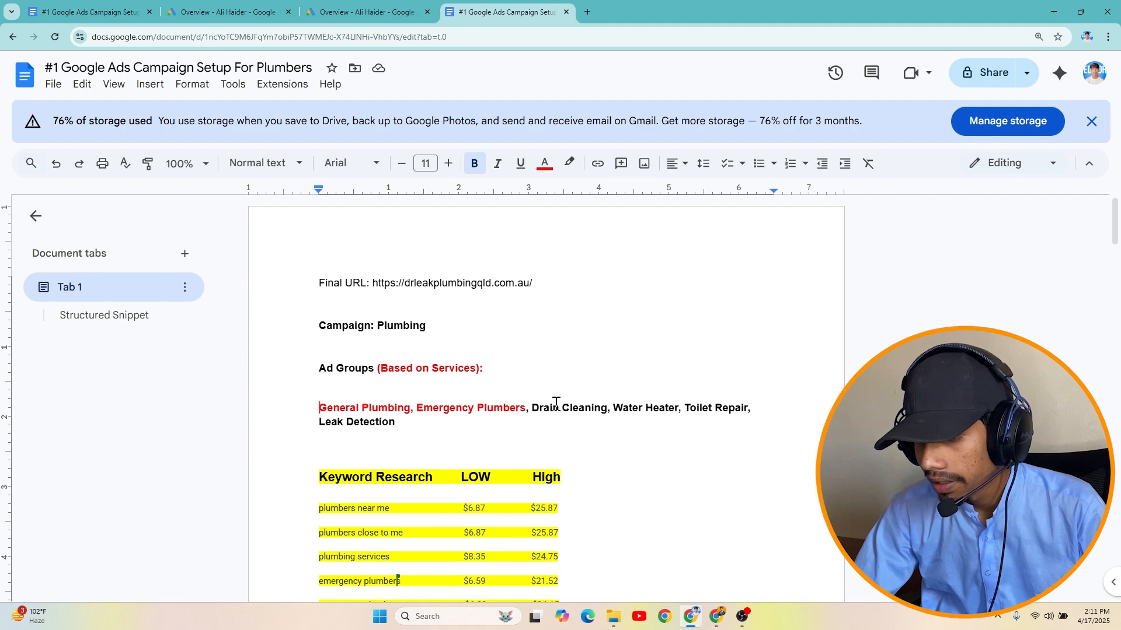
left_click_drag(533, 405, 736, 414)
left_click(327, 388)
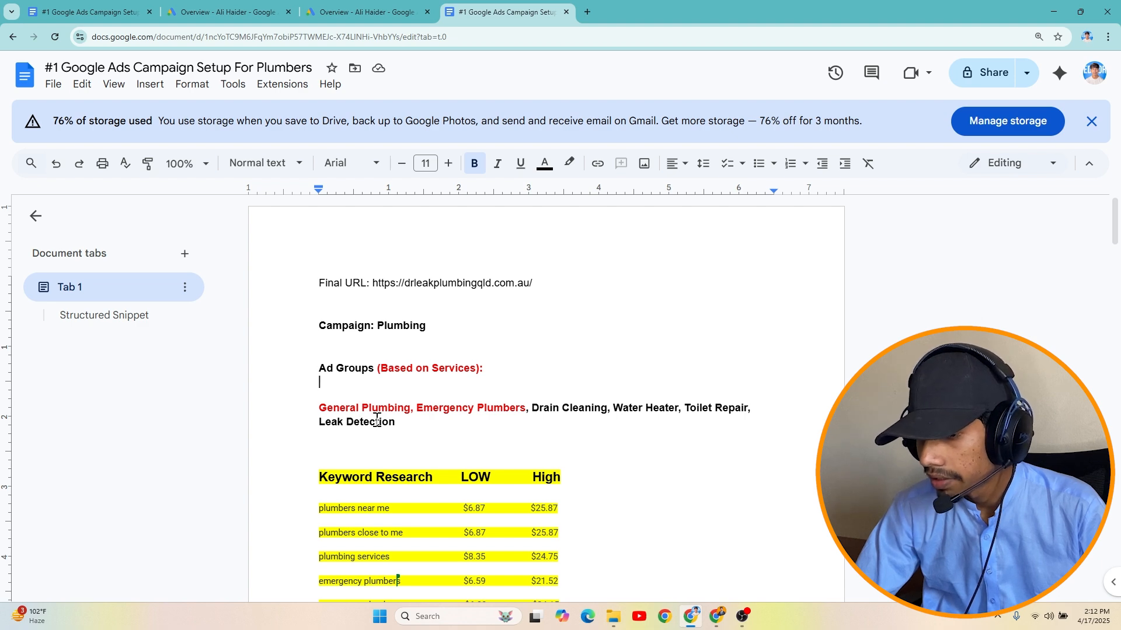
left_click_drag(325, 407, 414, 410)
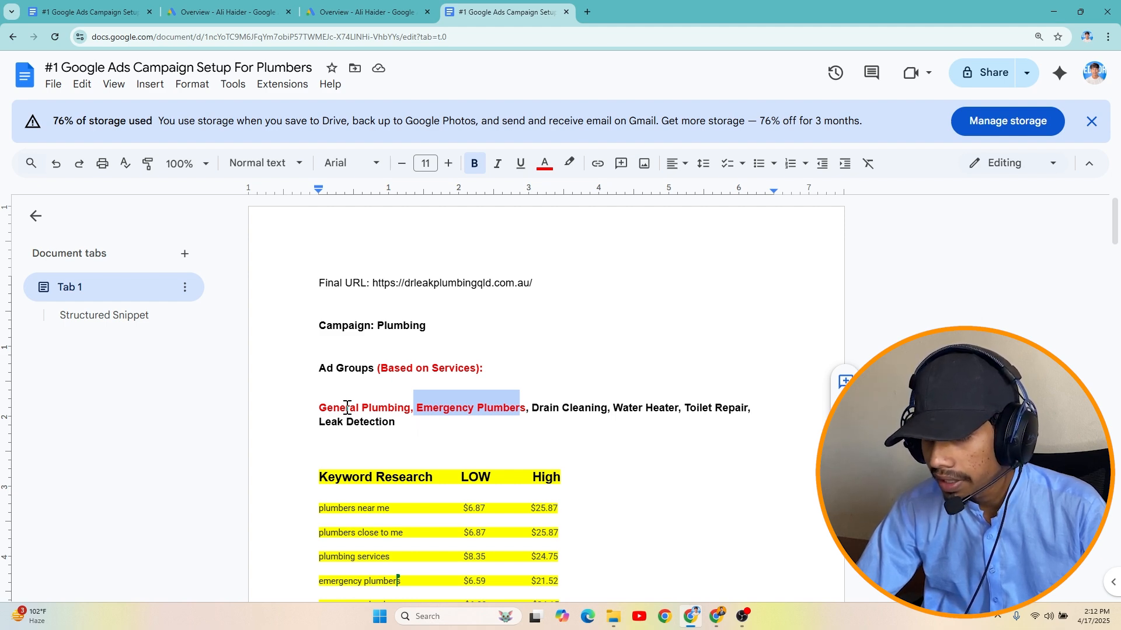
left_click(491, 420)
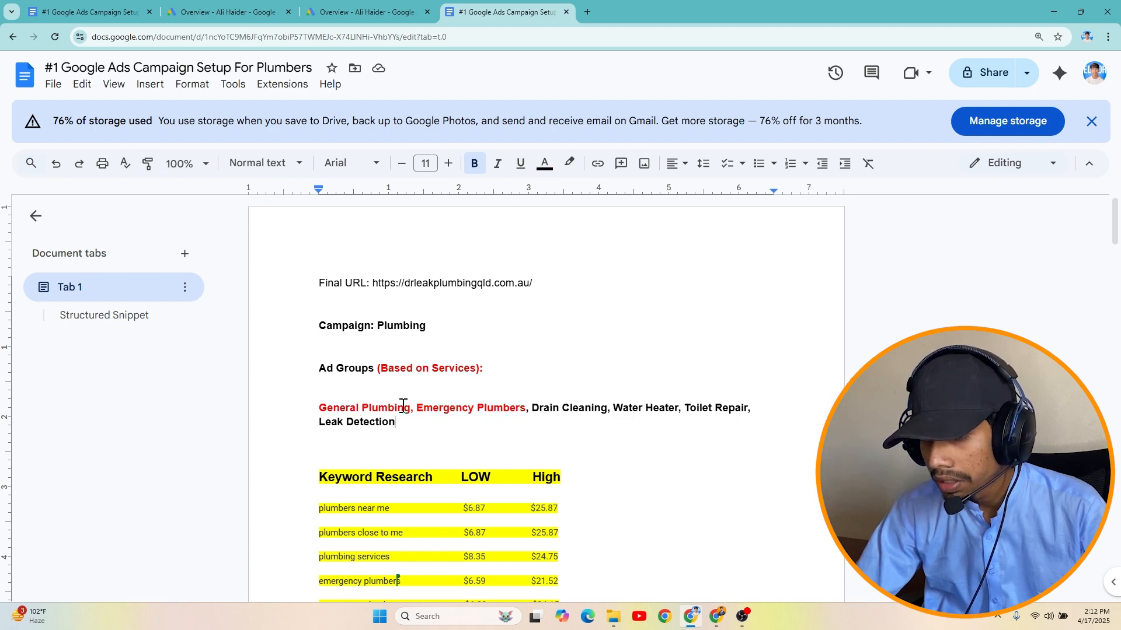
Step: Switch to Google Ads and open the ads.google.com home page in a new browser tab
key("ctrl+2")
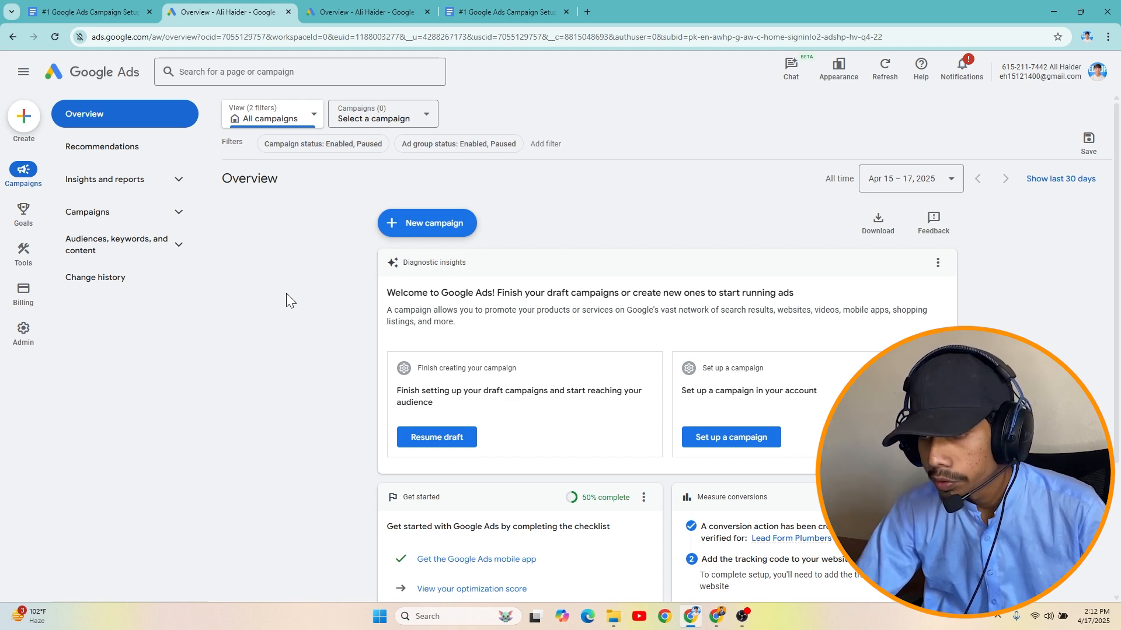
left_click(587, 7)
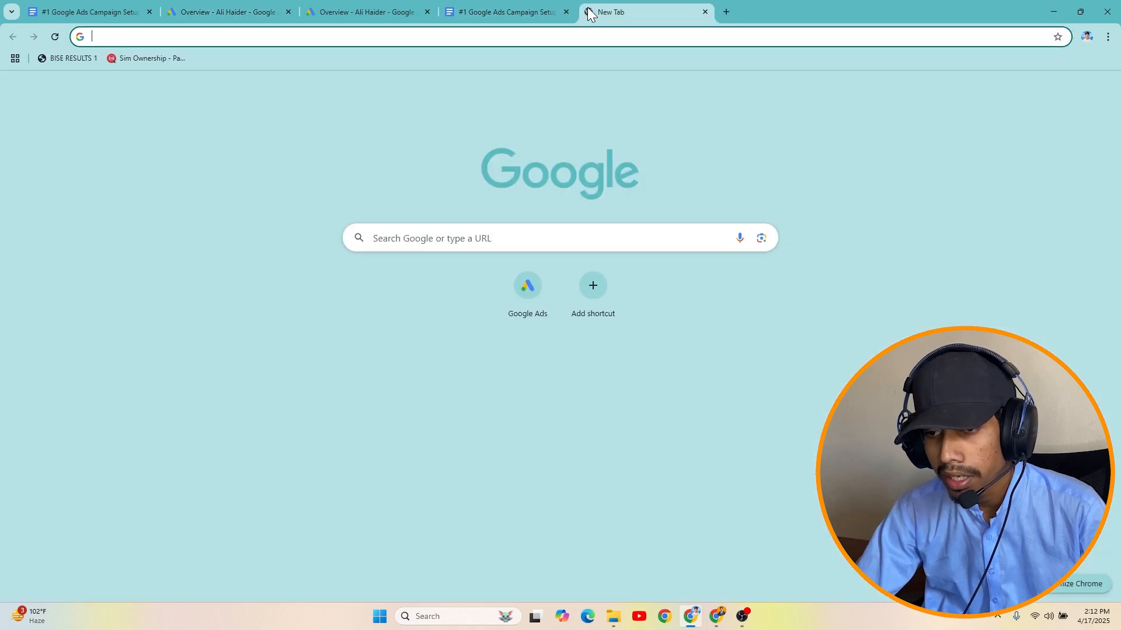
type("ads.google.com/intl/en_PK/home/")
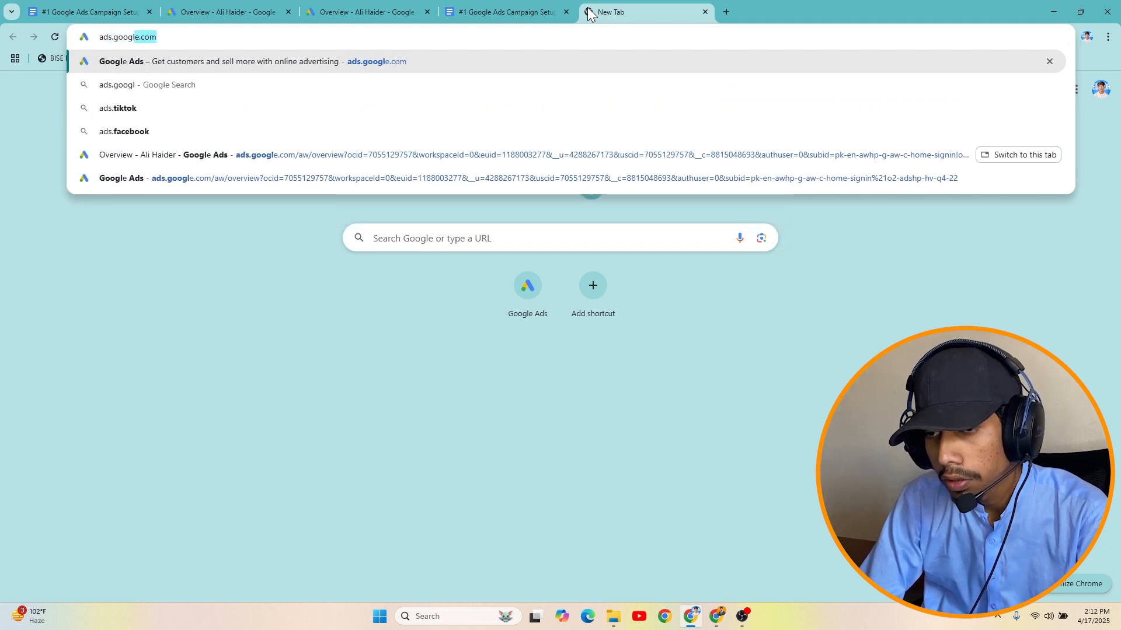
key("Return")
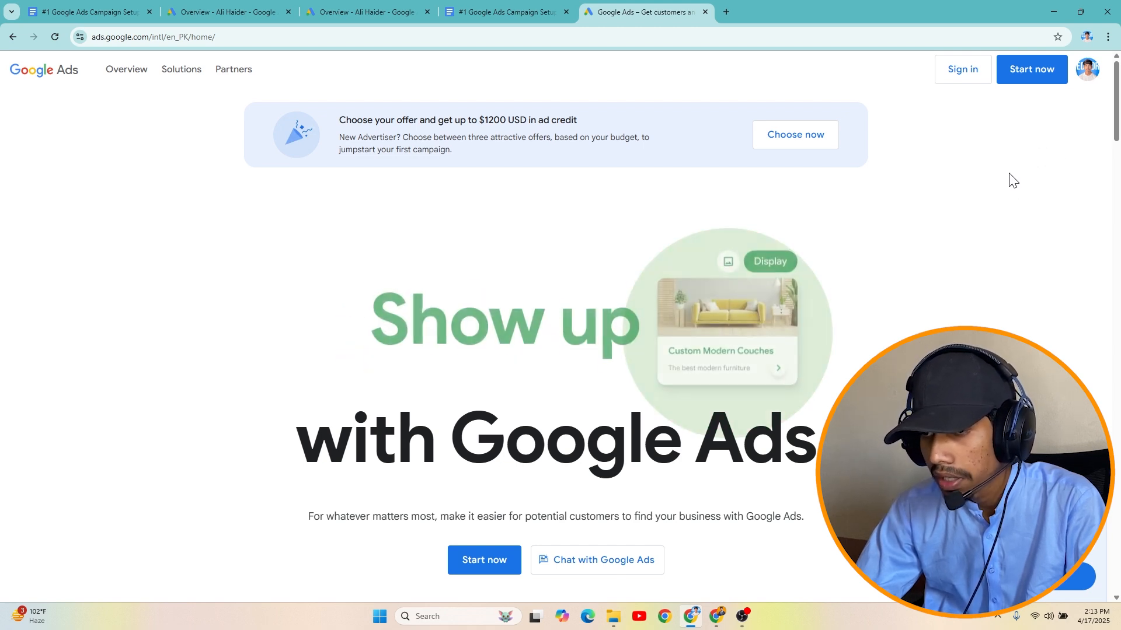
Step: Start a new campaign from the Google Ads account overview and choose to create it without guidance
key("ctrl+2")
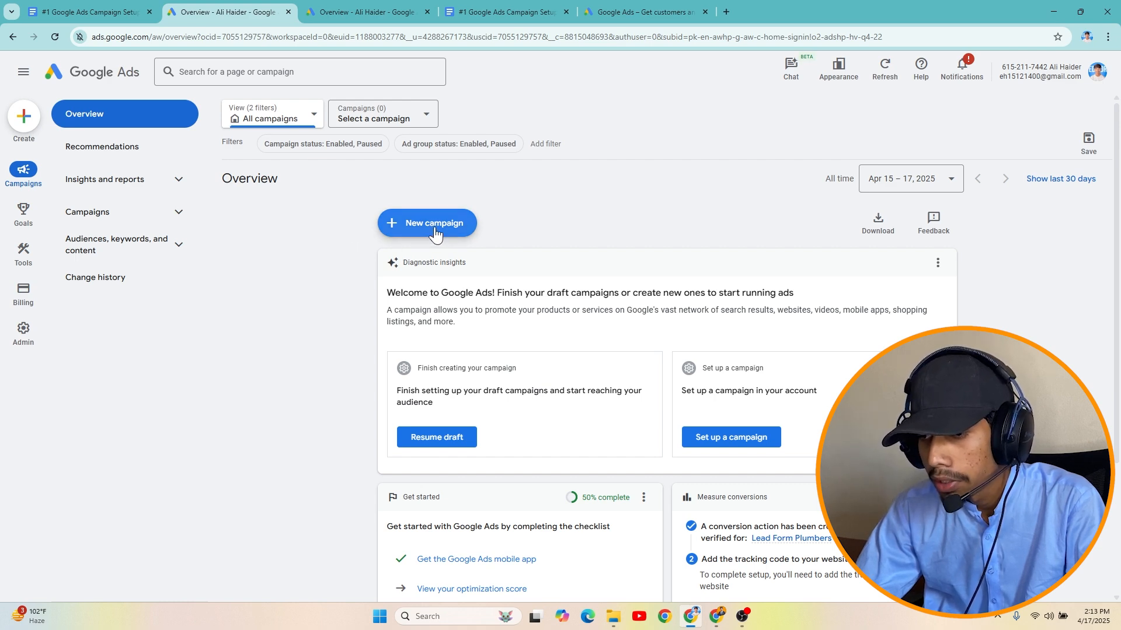
left_click(403, 233)
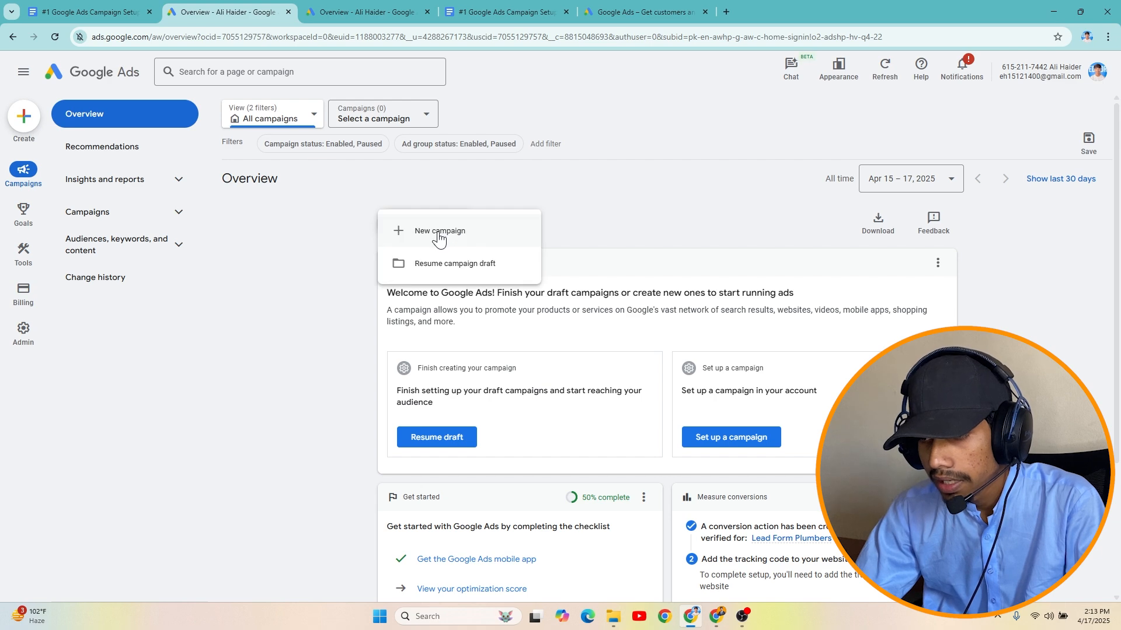
left_click(431, 236)
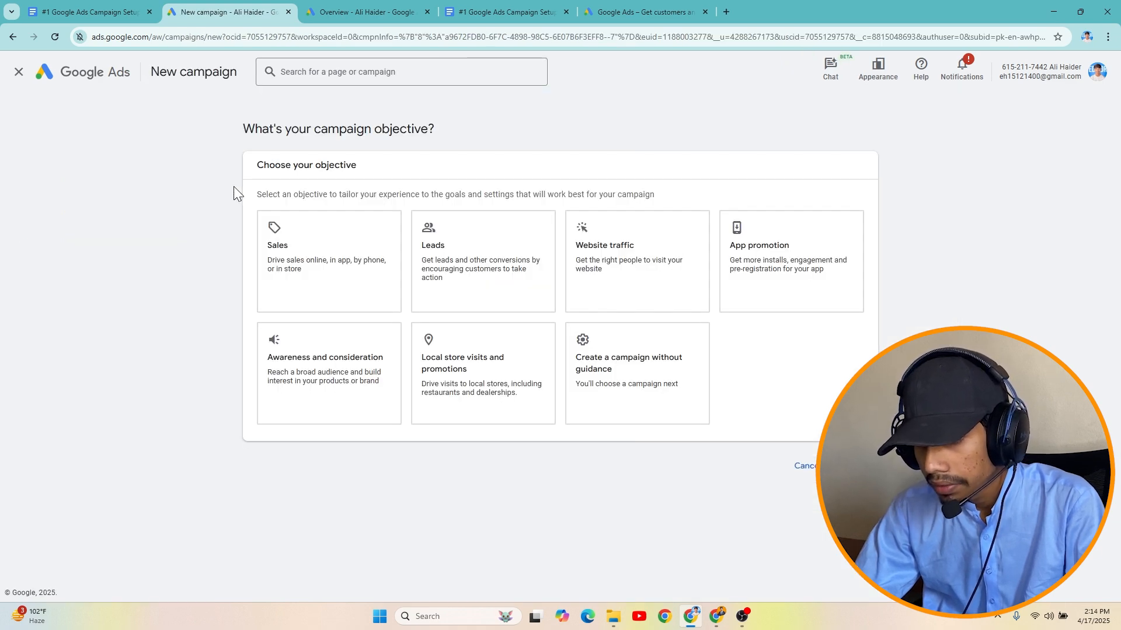
left_click(647, 382)
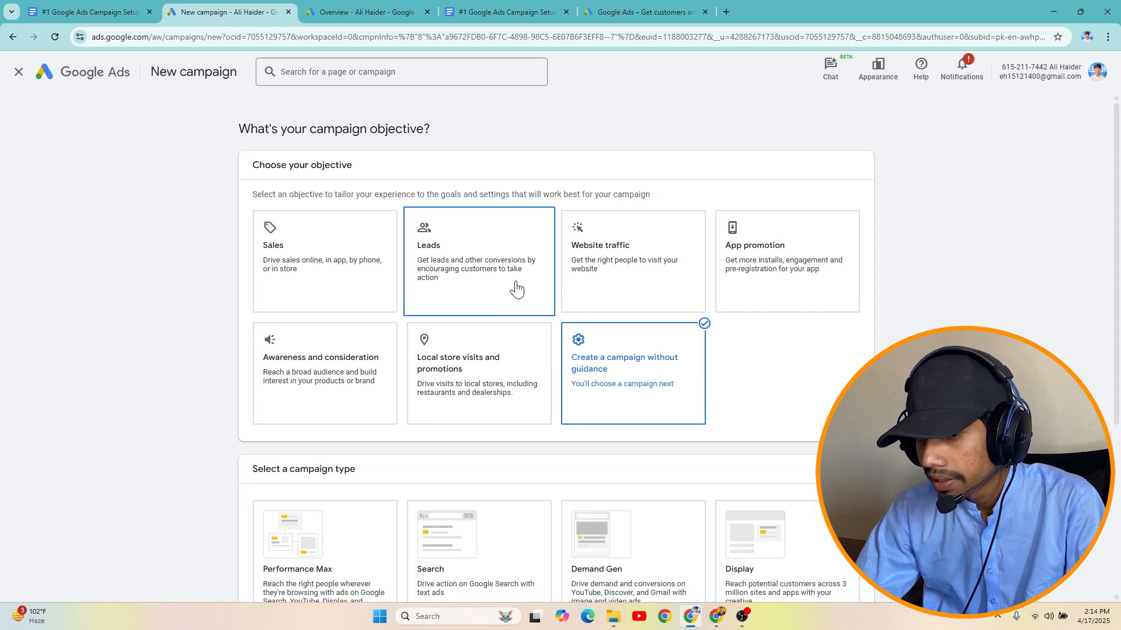
Step: Try the Leads objective and look over its conversion goals
left_click(483, 274)
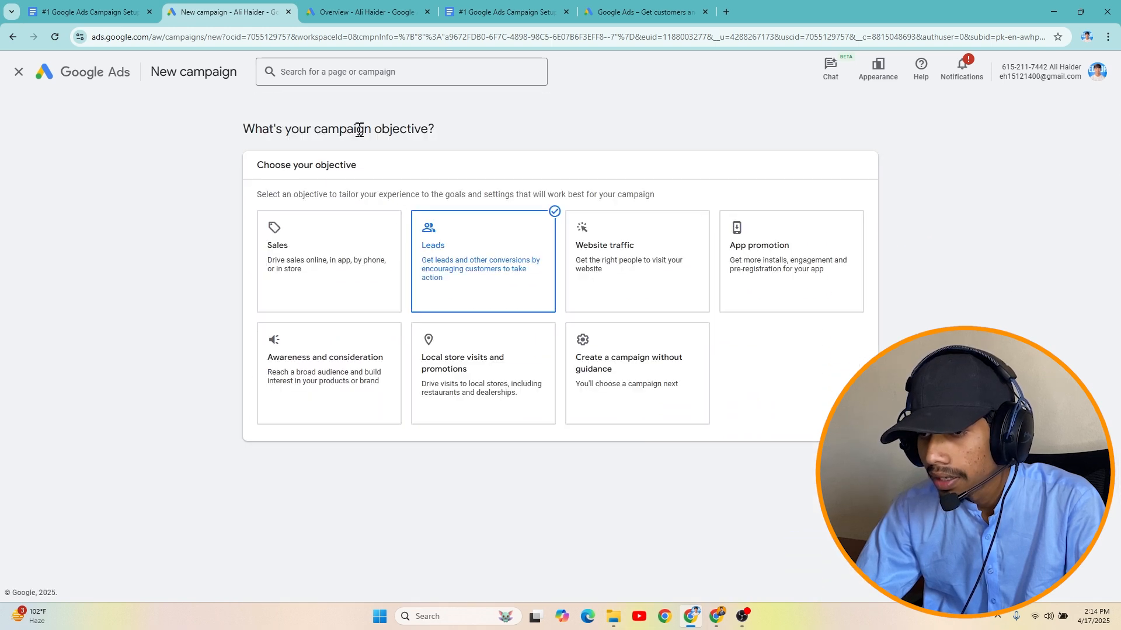
scroll(347, 255, "down", 2)
scroll(366, 252, "up", 2)
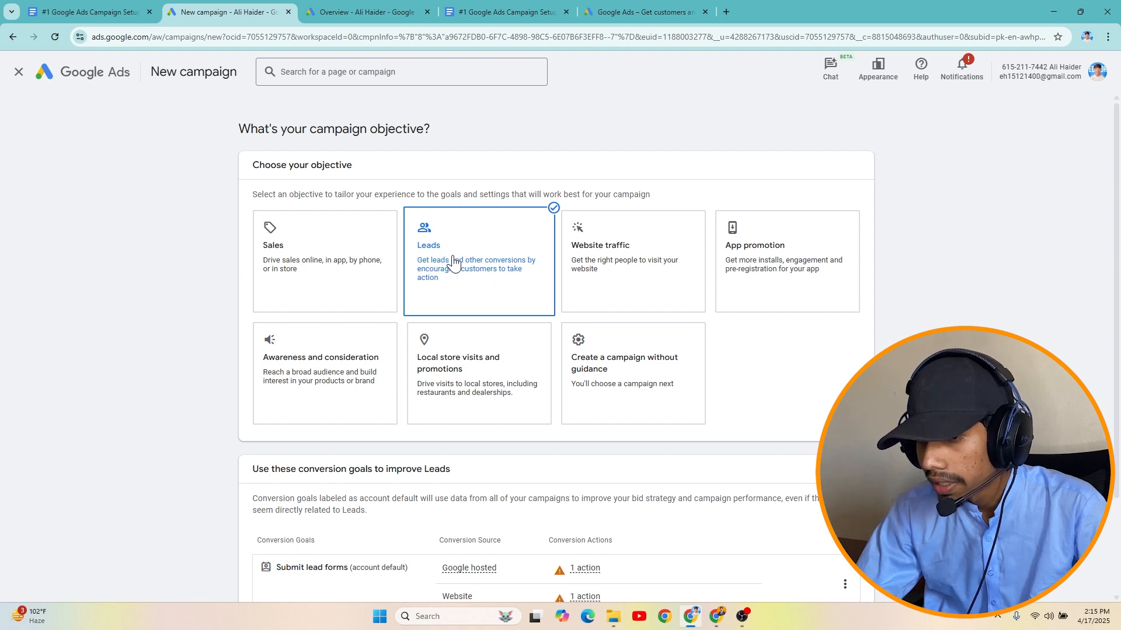
Step: Select the objective for creating a campaign without guidance, choose the Search campaign type, and continue with the listed conversion goals
left_click(611, 373)
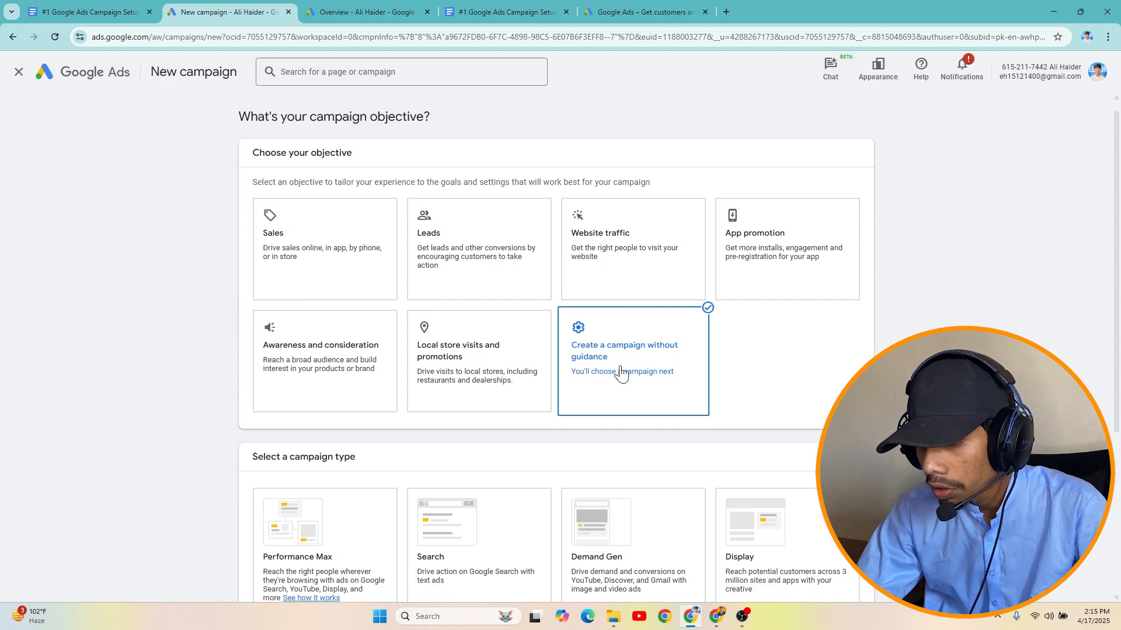
scroll(213, 304, "down", 5)
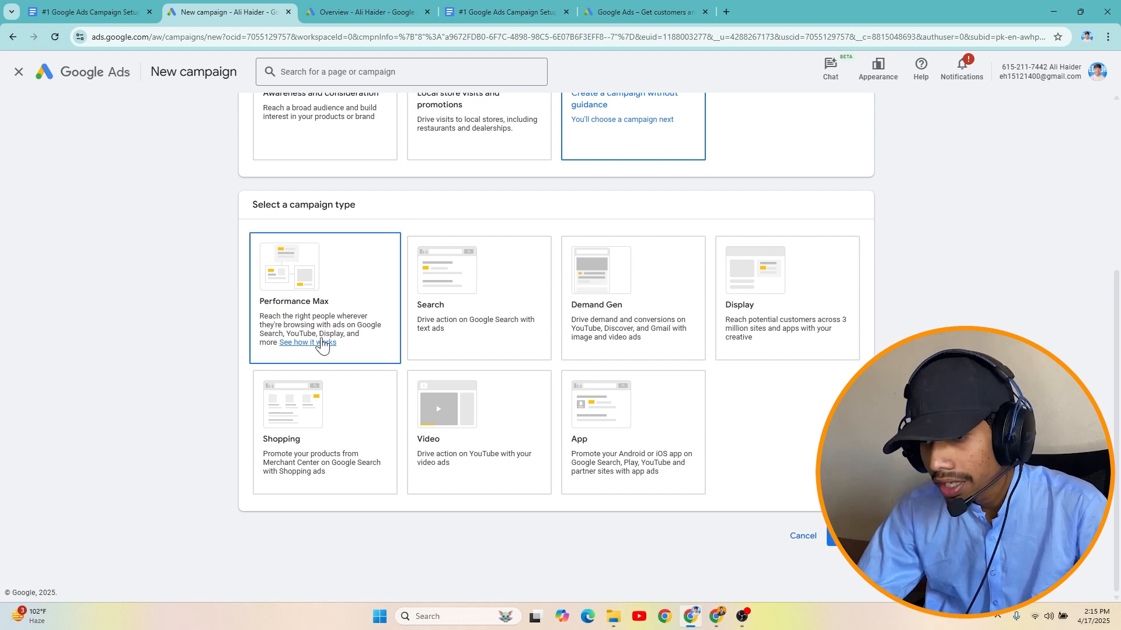
left_click(496, 301)
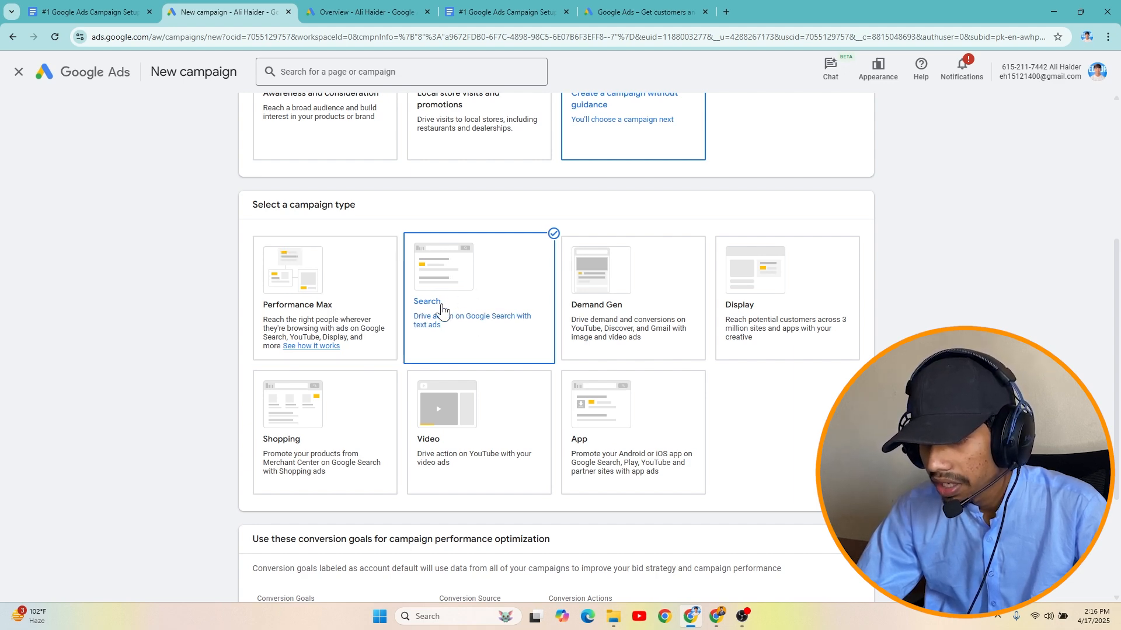
scroll(331, 372, "down", 3)
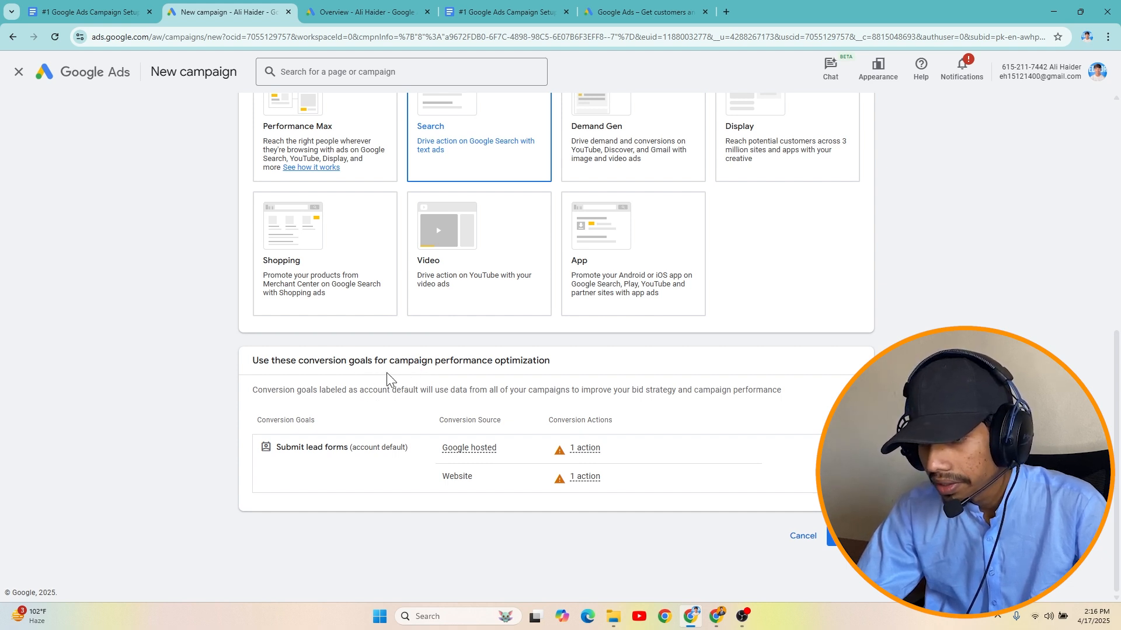
left_click(832, 536)
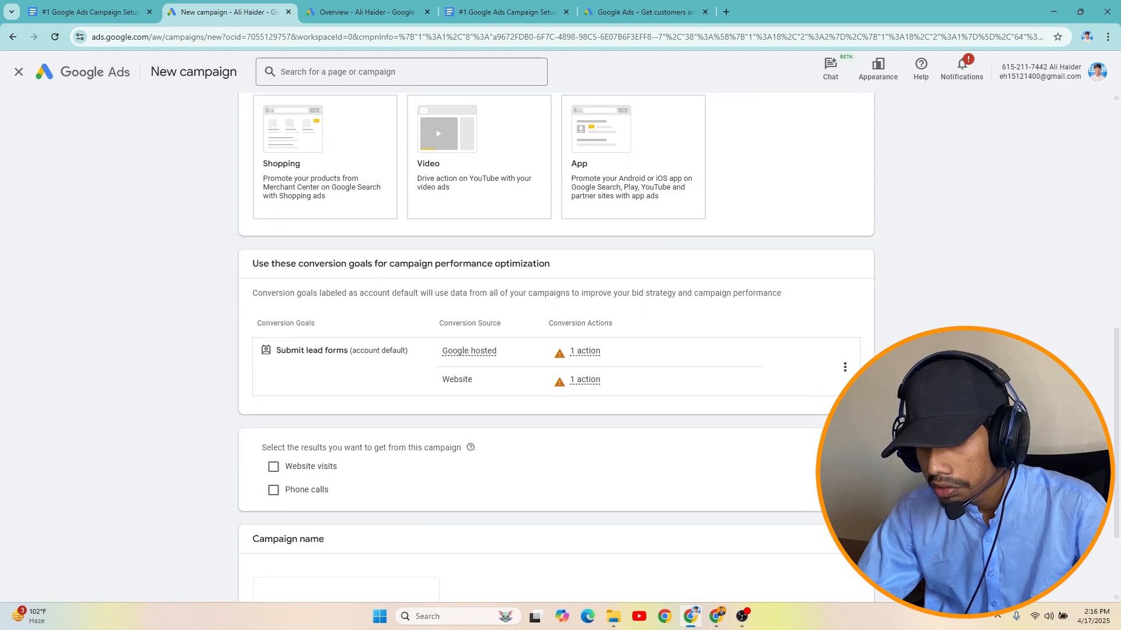
Step: Name the campaign "S | Test" and start it as a new campaign instead of finishing the saved draft
left_click(319, 461)
triple_click(319, 462)
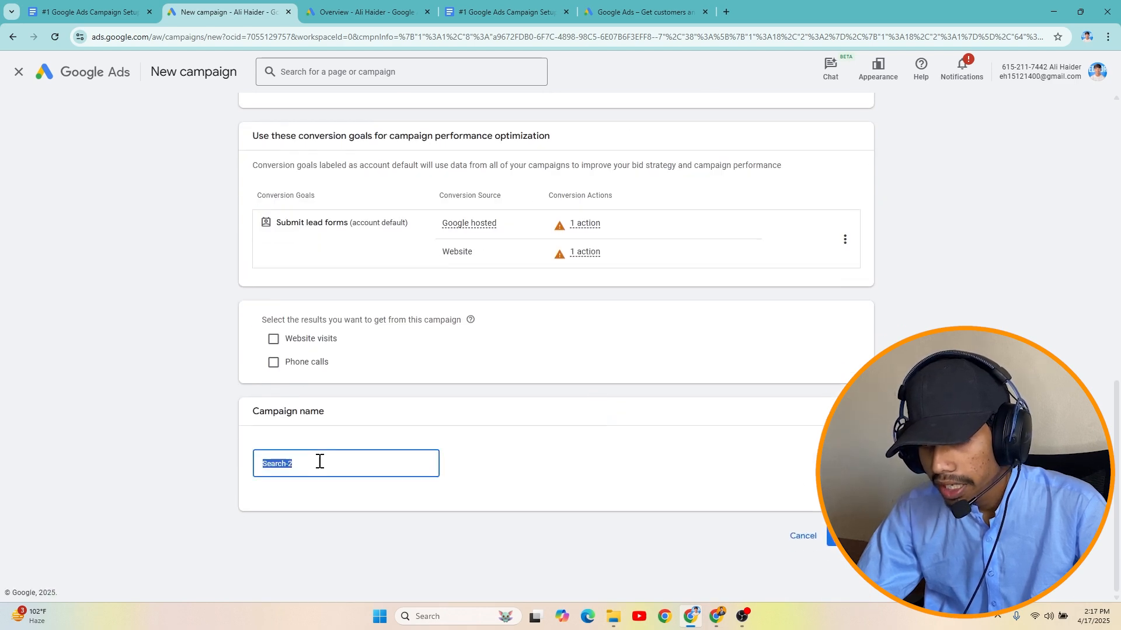
key("BackSpace")
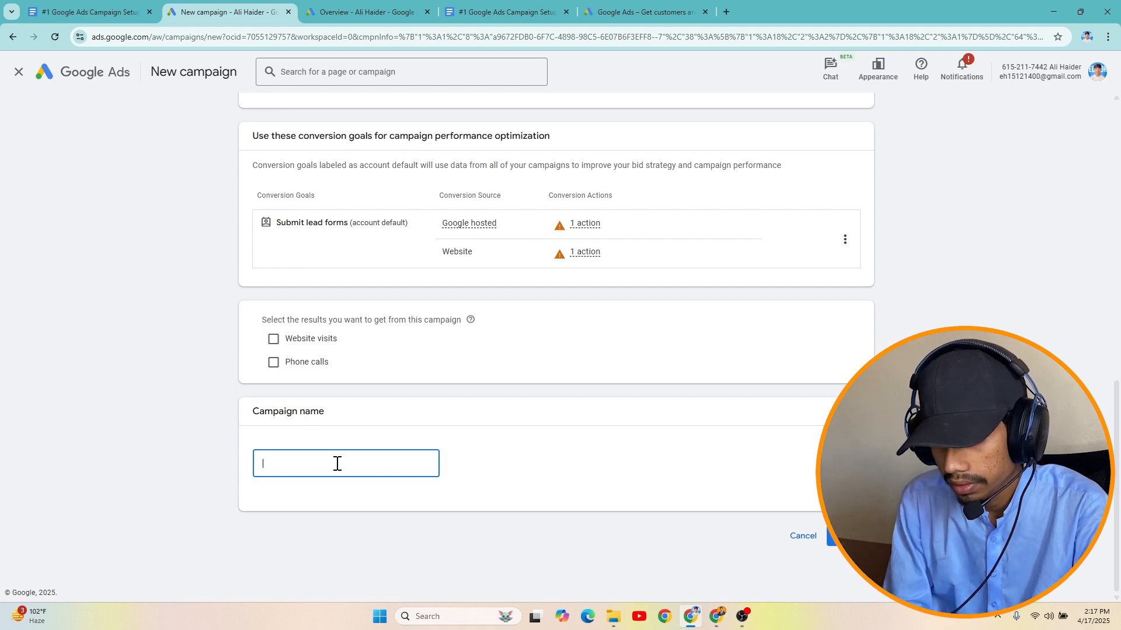
type("S | Test")
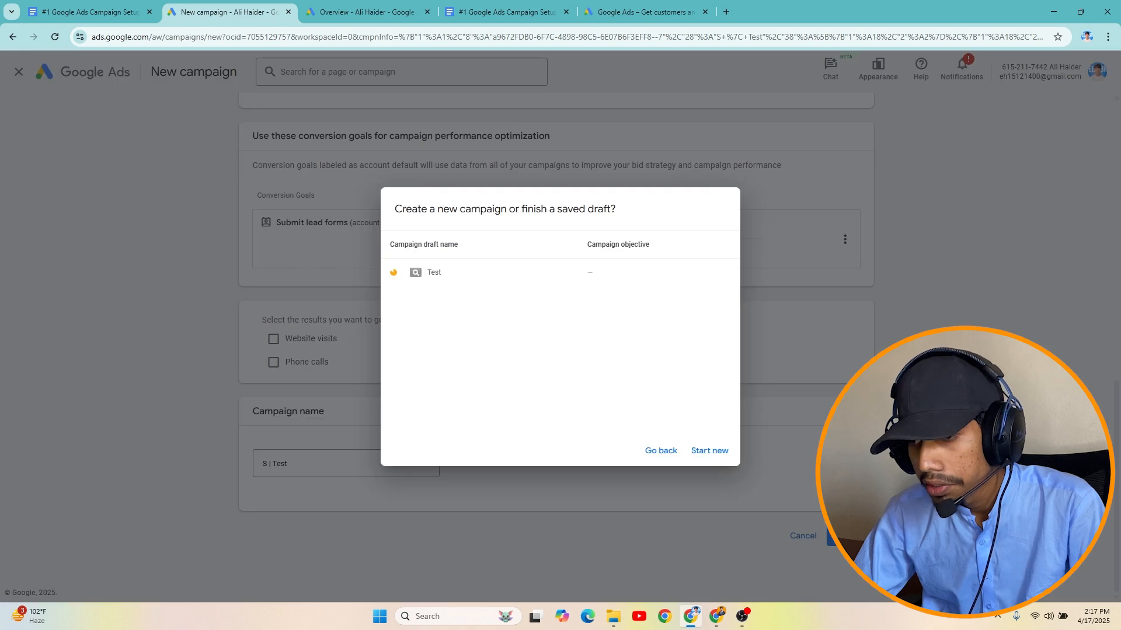
left_click(711, 453)
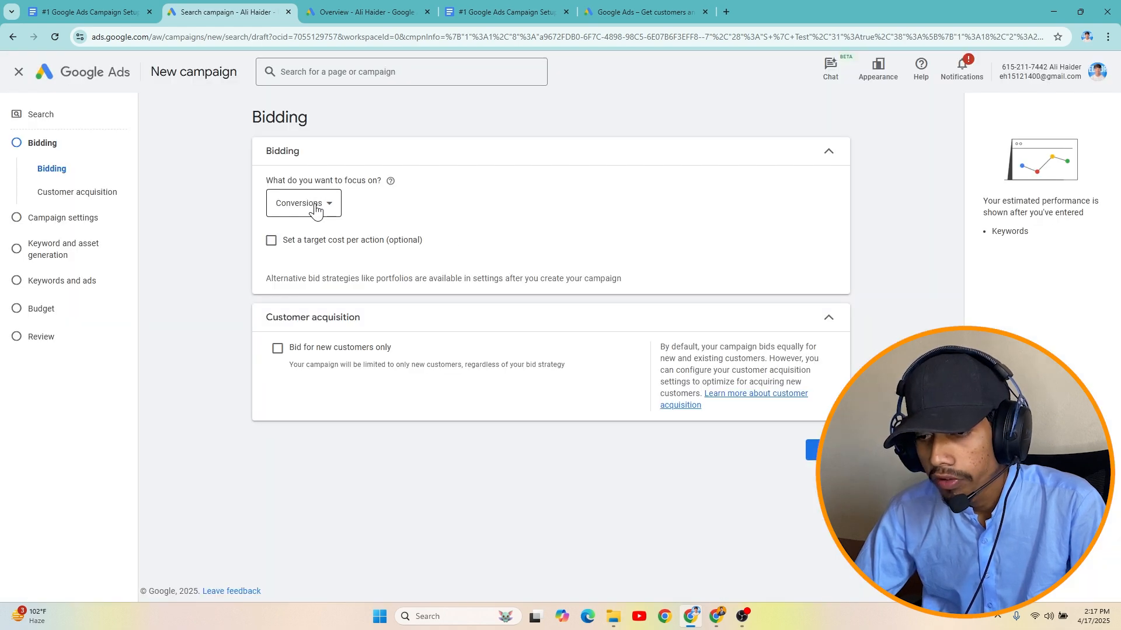
Step: Keep Conversions as the bidding focus and exclude the Google Search Partners Network in the campaign settings
left_click(316, 205)
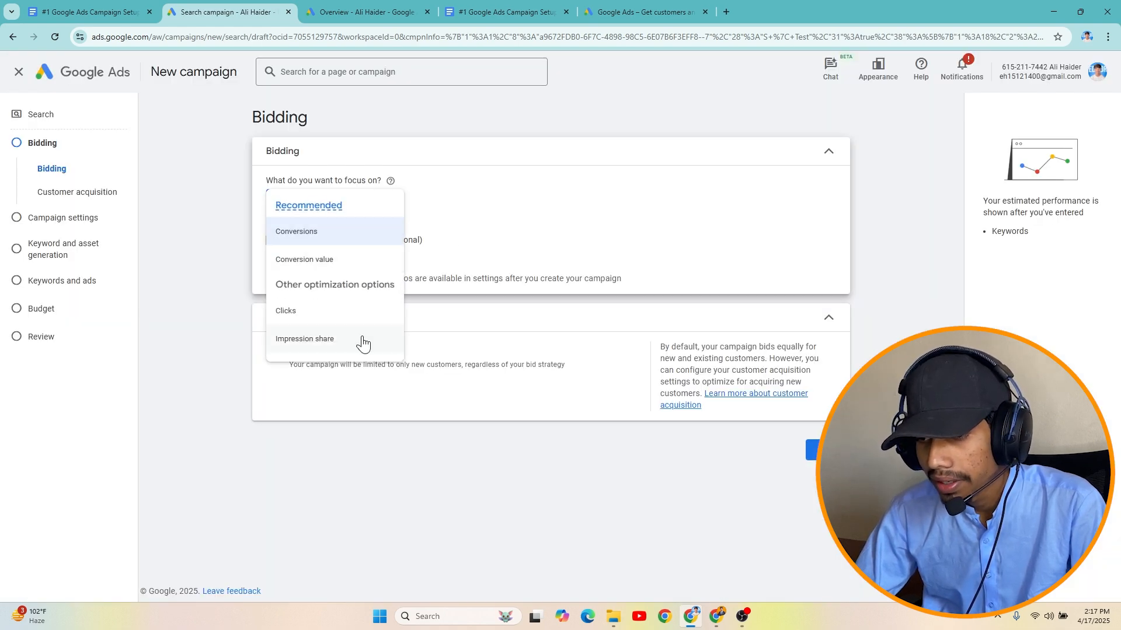
left_click(380, 222)
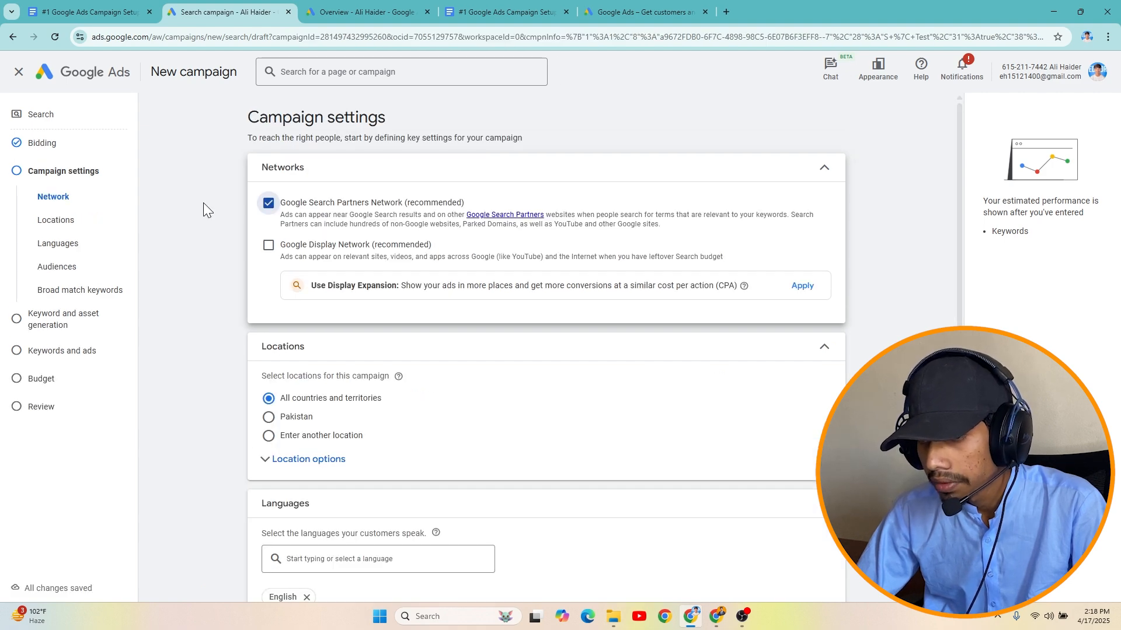
left_click(268, 203)
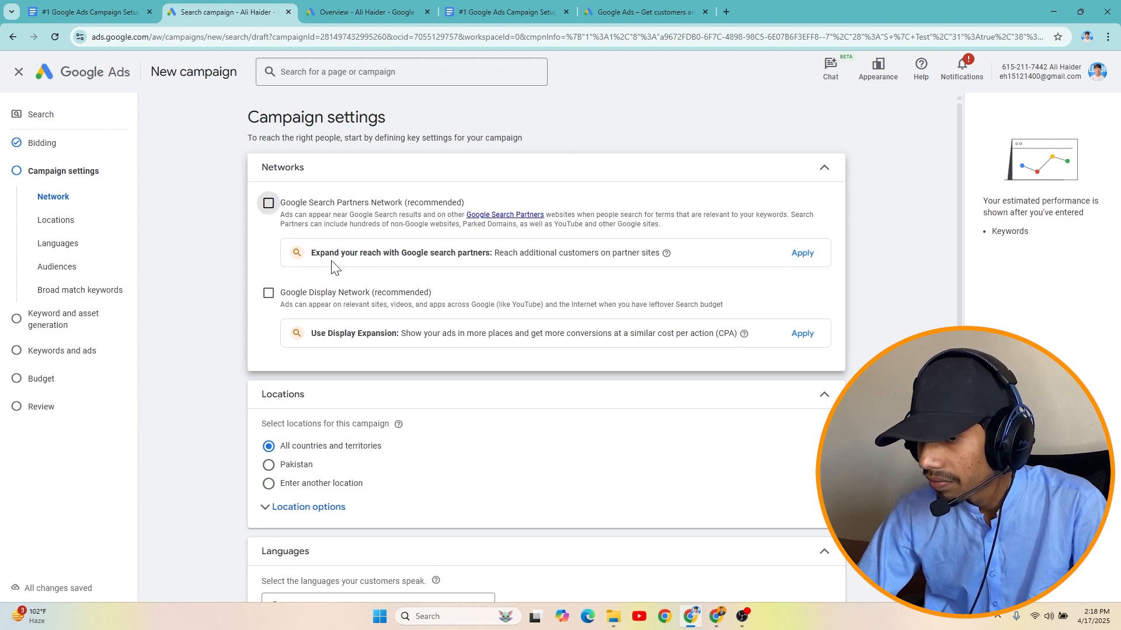
Step: Target the city of Brisbane, Queensland, Australia as a custom location and check the radius targeting option in the advanced search
scroll(380, 279, "down", 3)
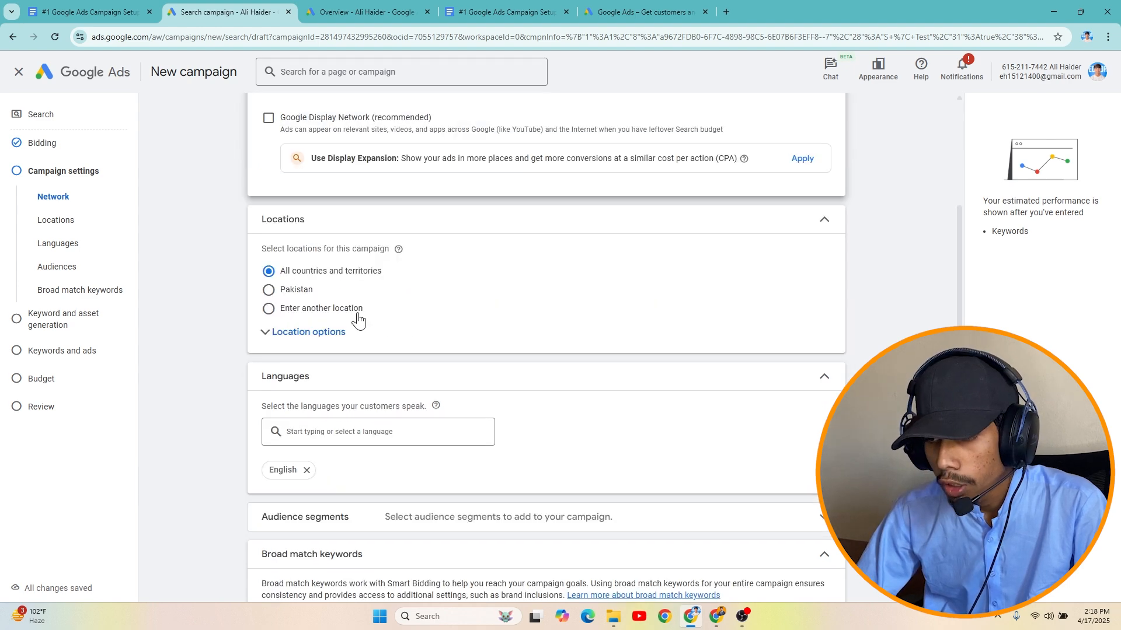
left_click(330, 337)
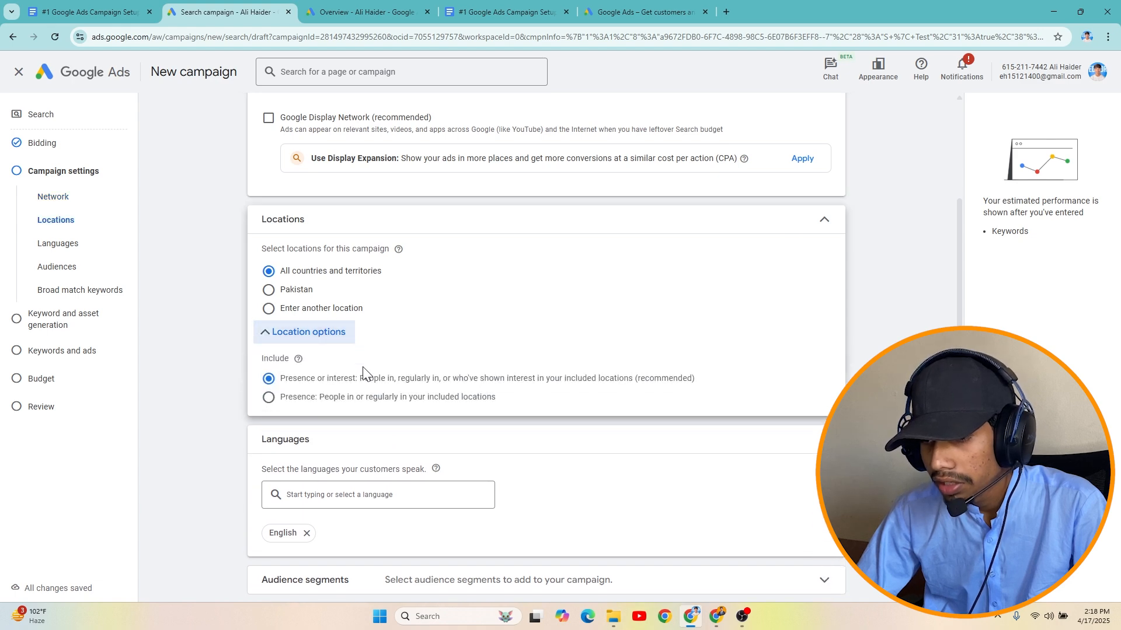
left_click(341, 333)
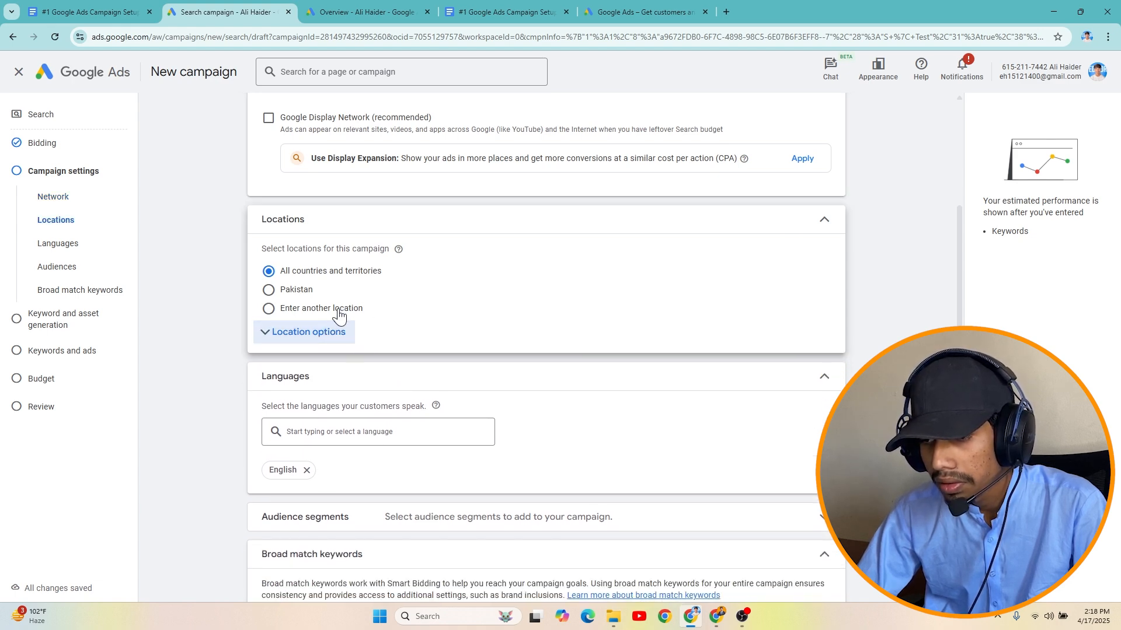
left_click(335, 310)
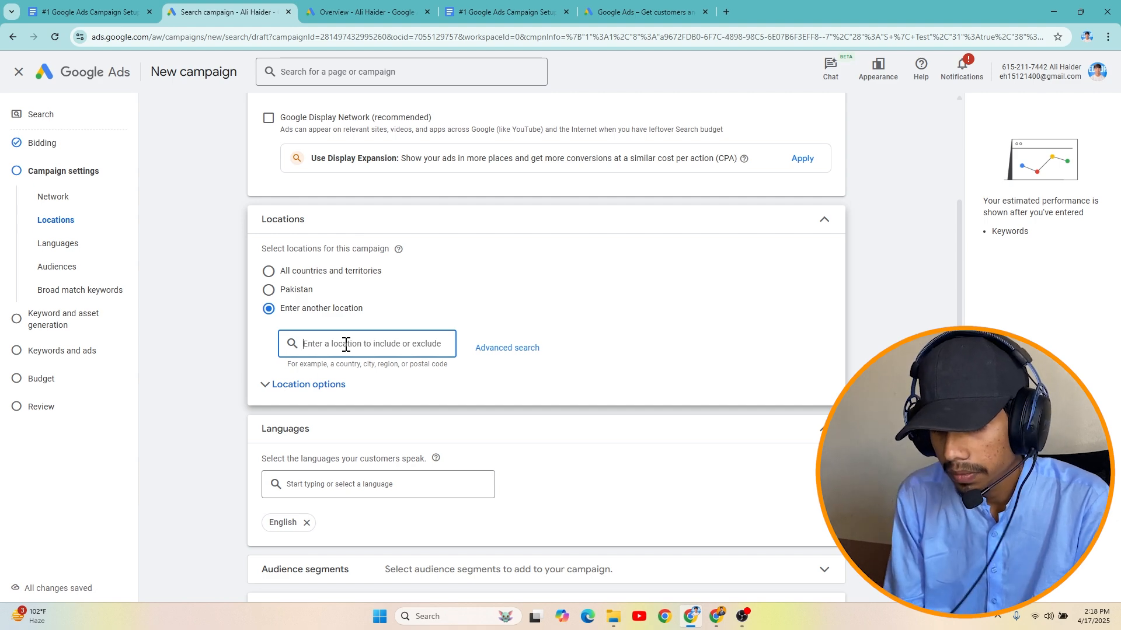
type("B")
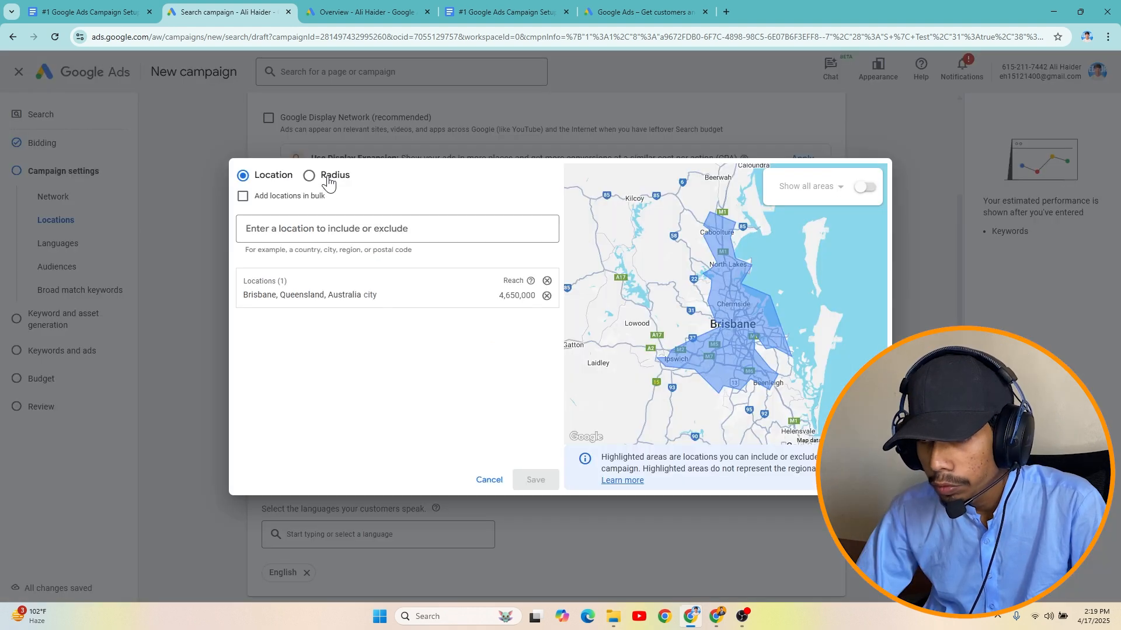
left_click(313, 223)
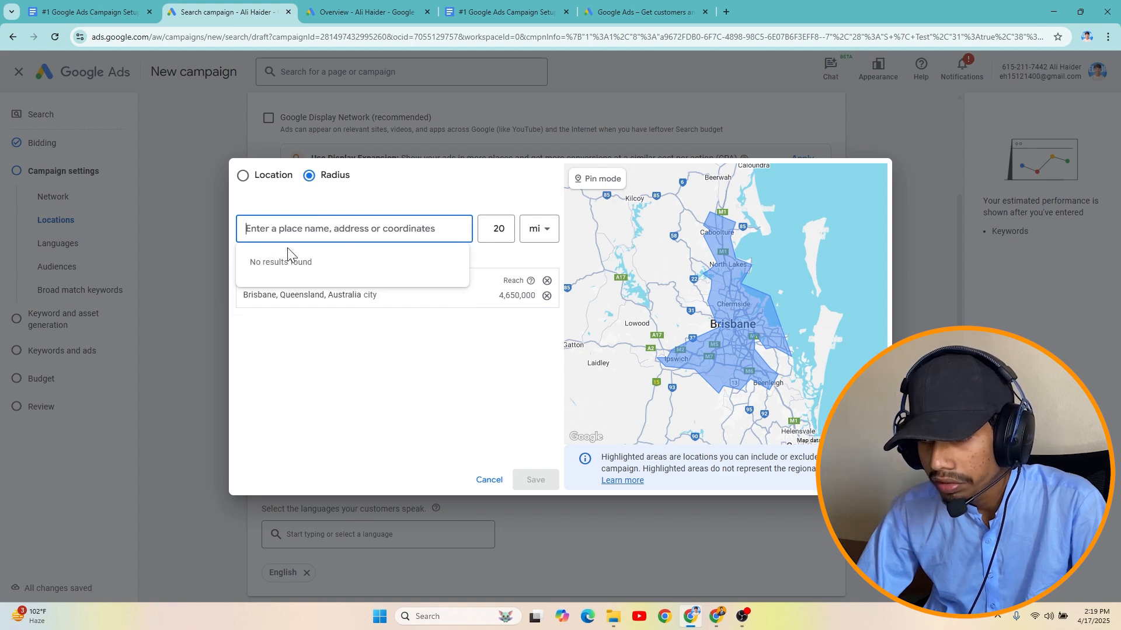
left_click(243, 175)
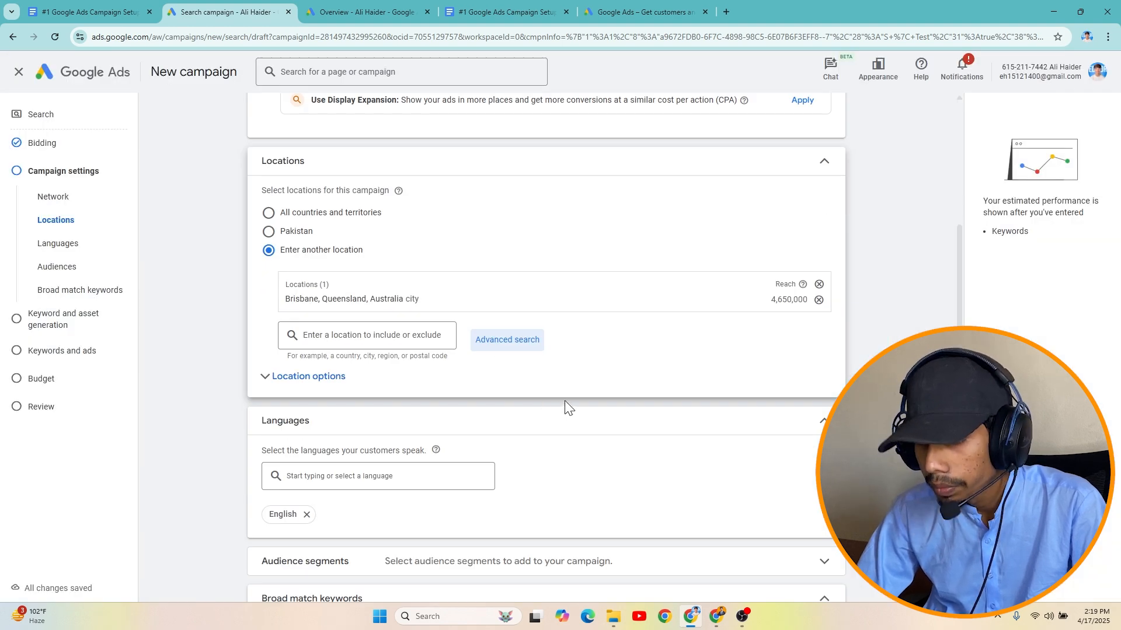
Step: Set the location option to Presence so that only people in or regularly in the included locations are targeted
left_click(292, 383)
scroll(395, 397, "down", 1)
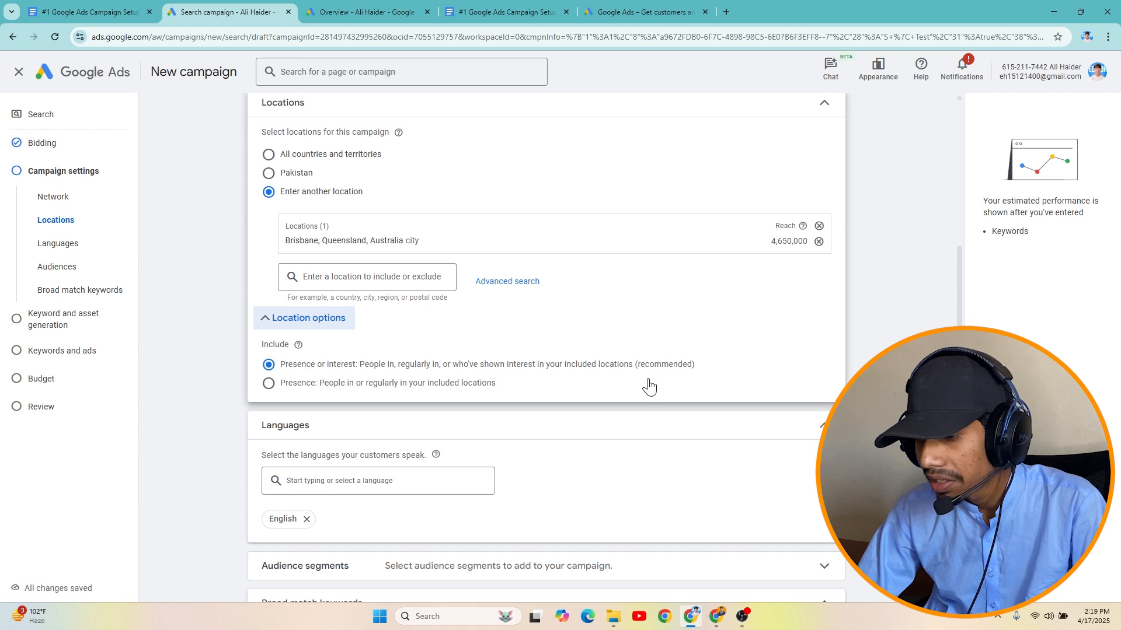
left_click(272, 389)
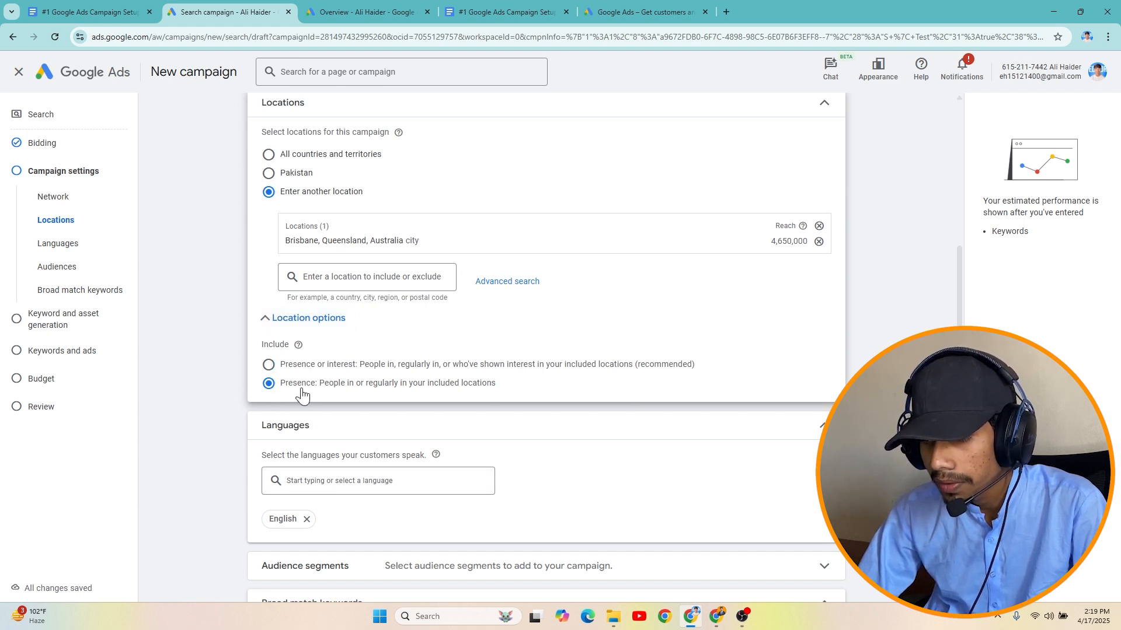
left_click(270, 365)
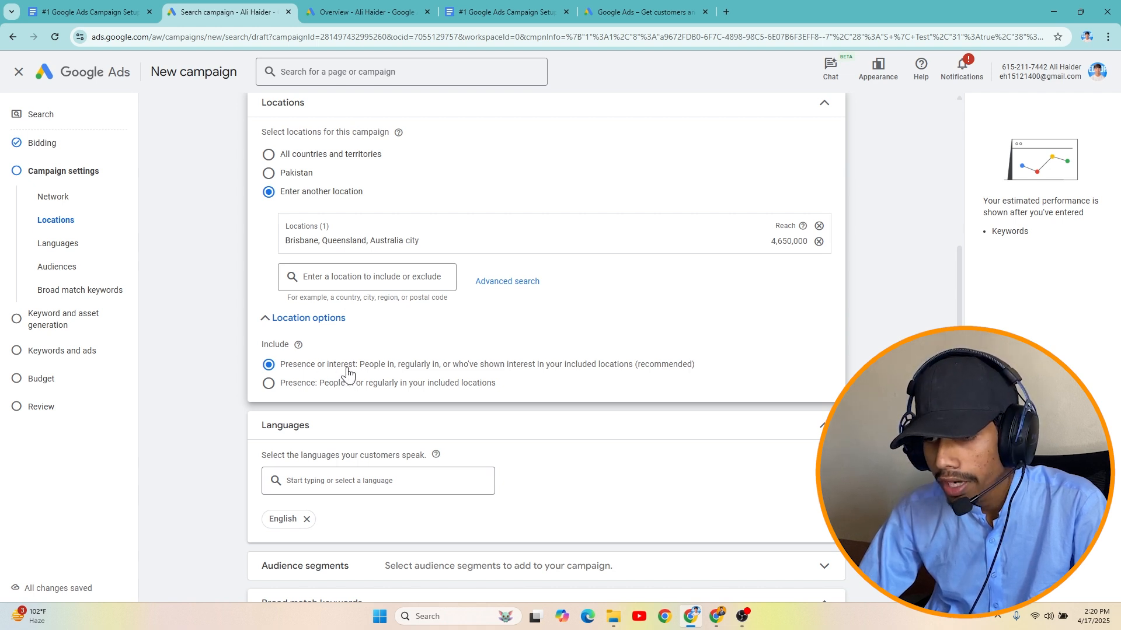
left_click(268, 384)
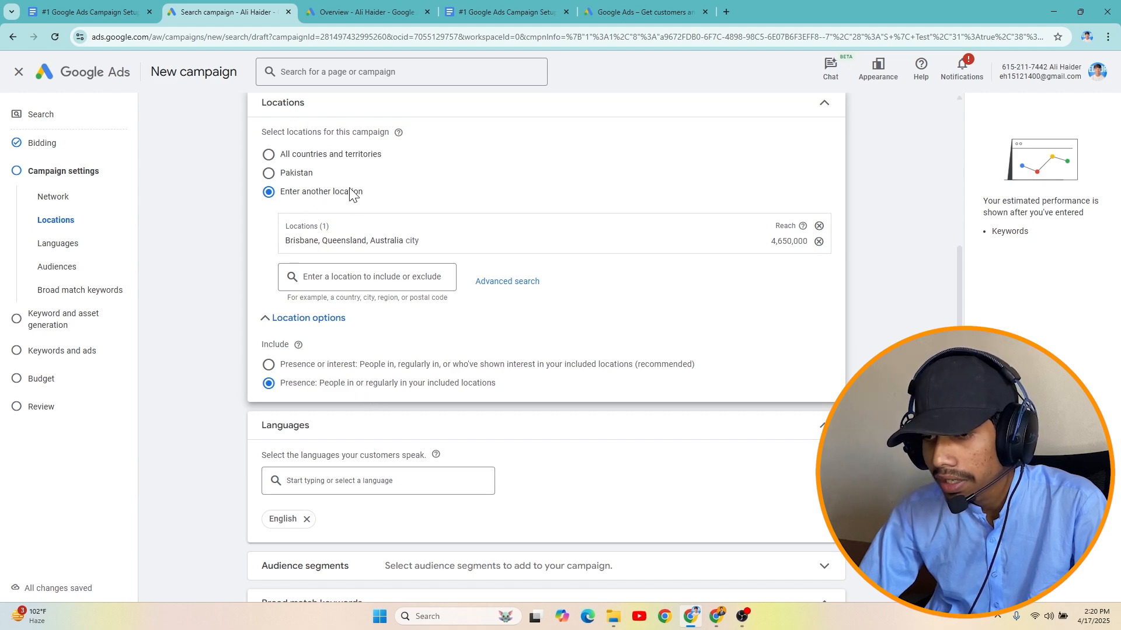
Step: Check the language and broad match settings, and review ad rotation, keeping Optimize: Prefer best performing ads
scroll(333, 245, "down", 3)
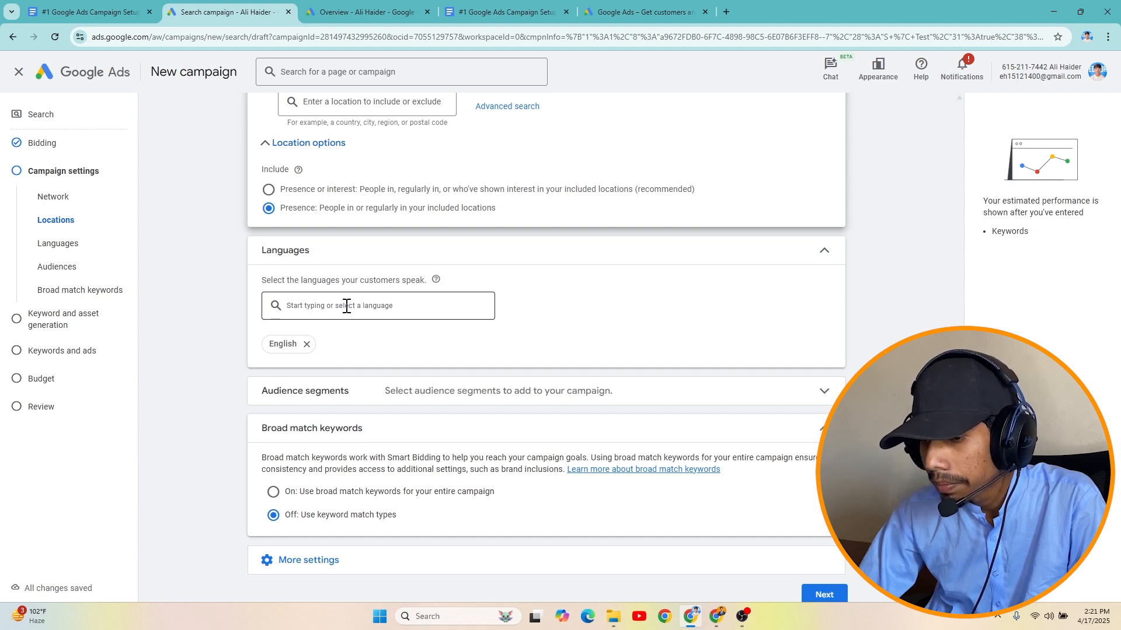
scroll(445, 372, "down", 1)
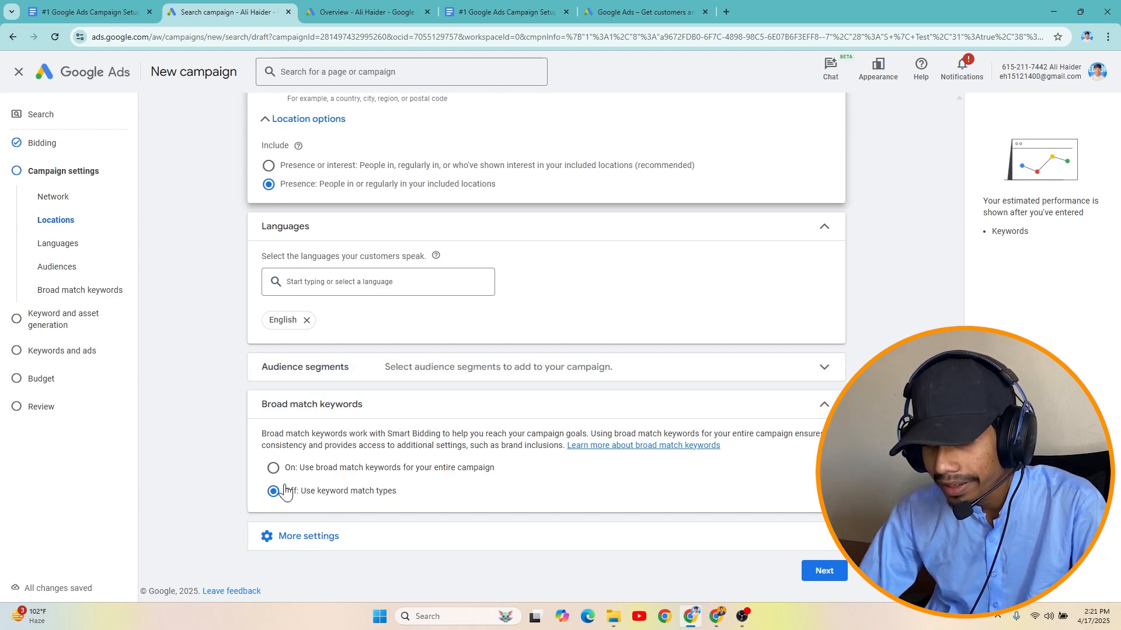
left_click(298, 536)
scroll(205, 400, "down", 2)
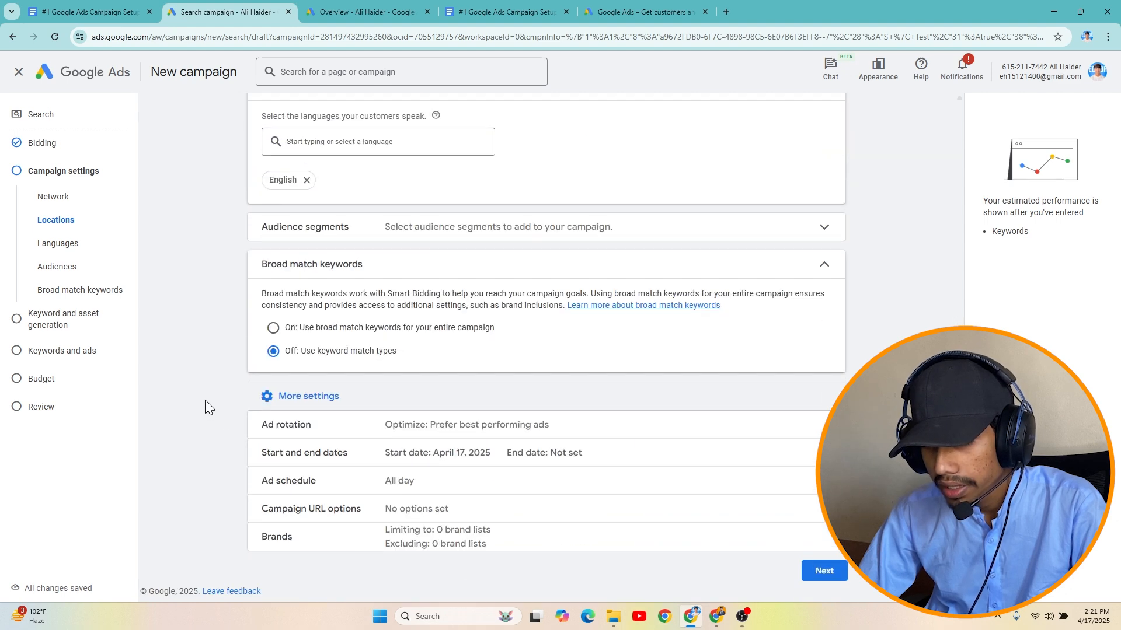
left_click(281, 422)
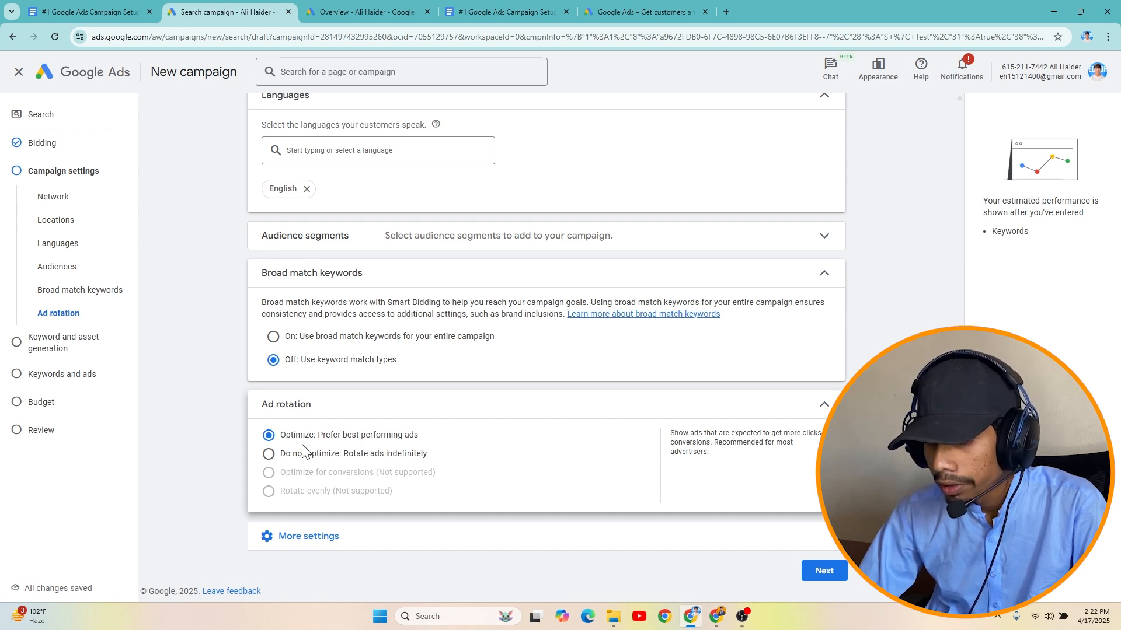
left_click(315, 536)
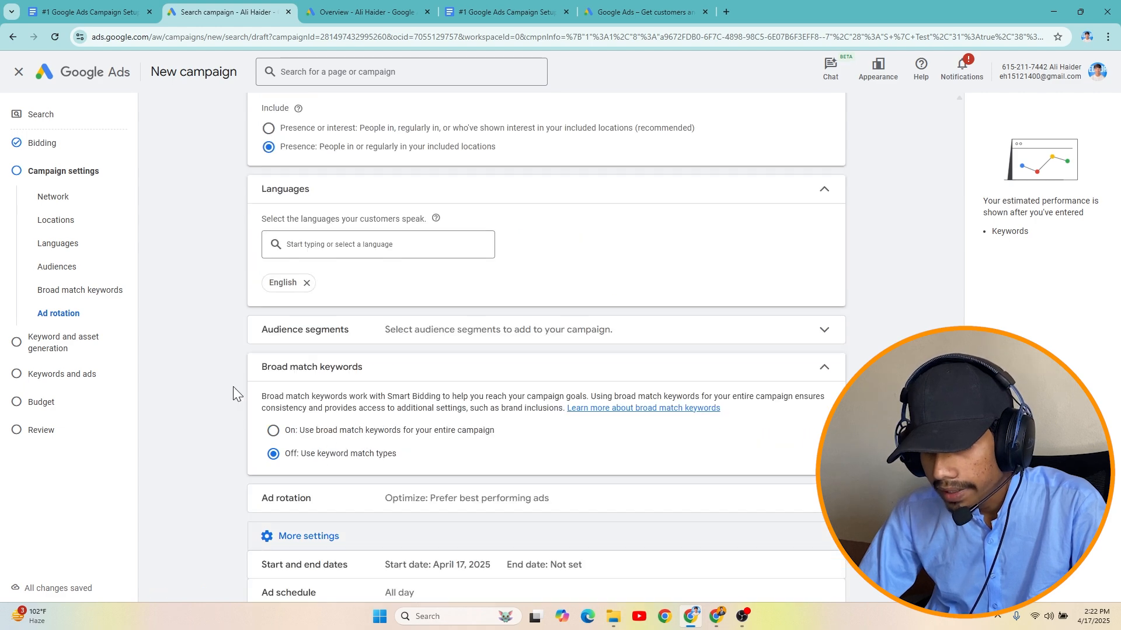
scroll(233, 382, "down", 2)
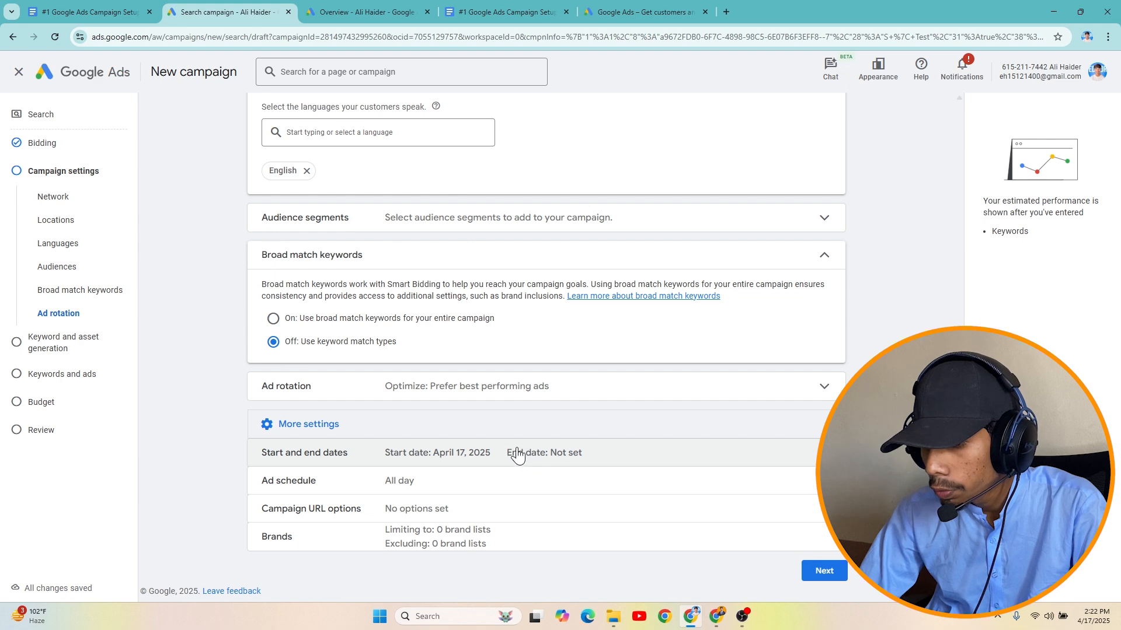
Step: Schedule the ads for Mondays - Fridays from 08:00 to 18:00 and continue past the campaign settings
left_click(465, 489)
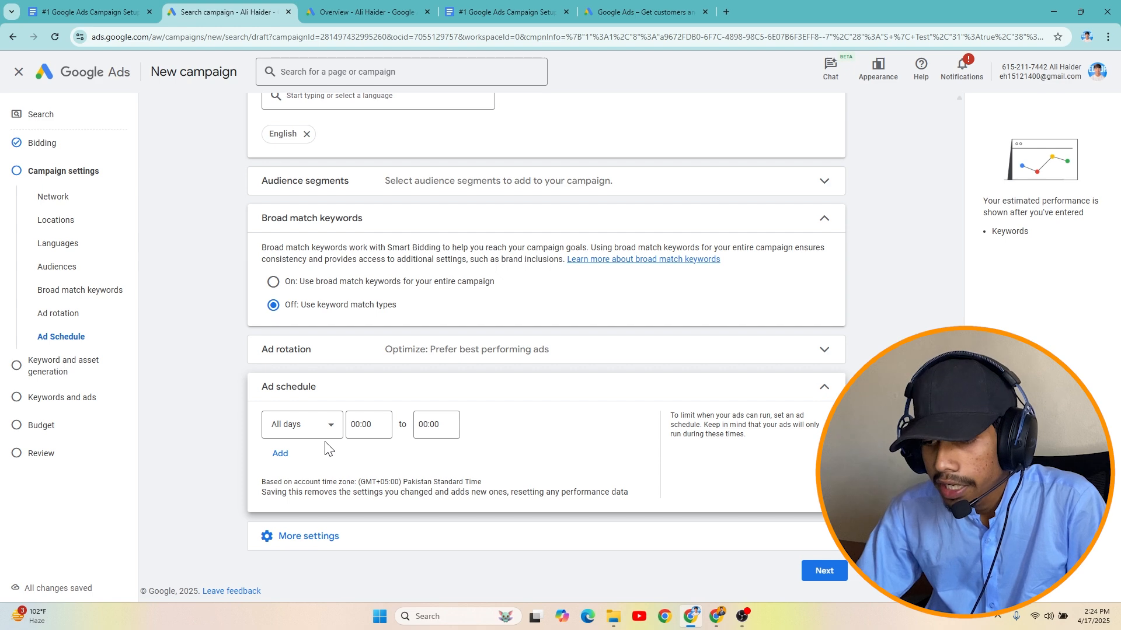
left_click(318, 426)
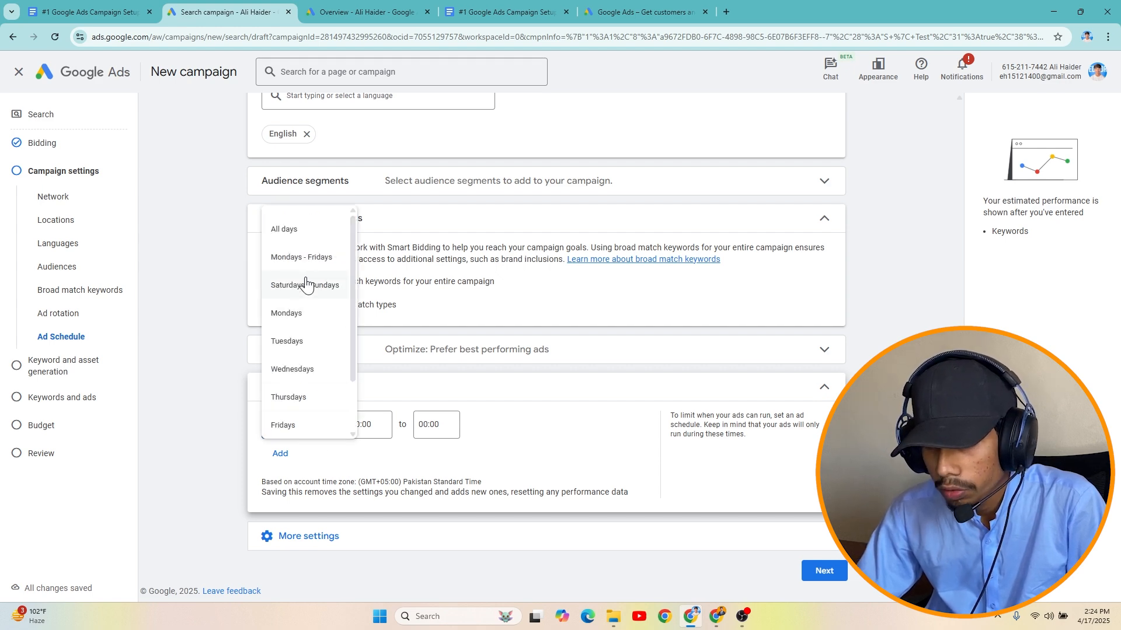
left_click(321, 263)
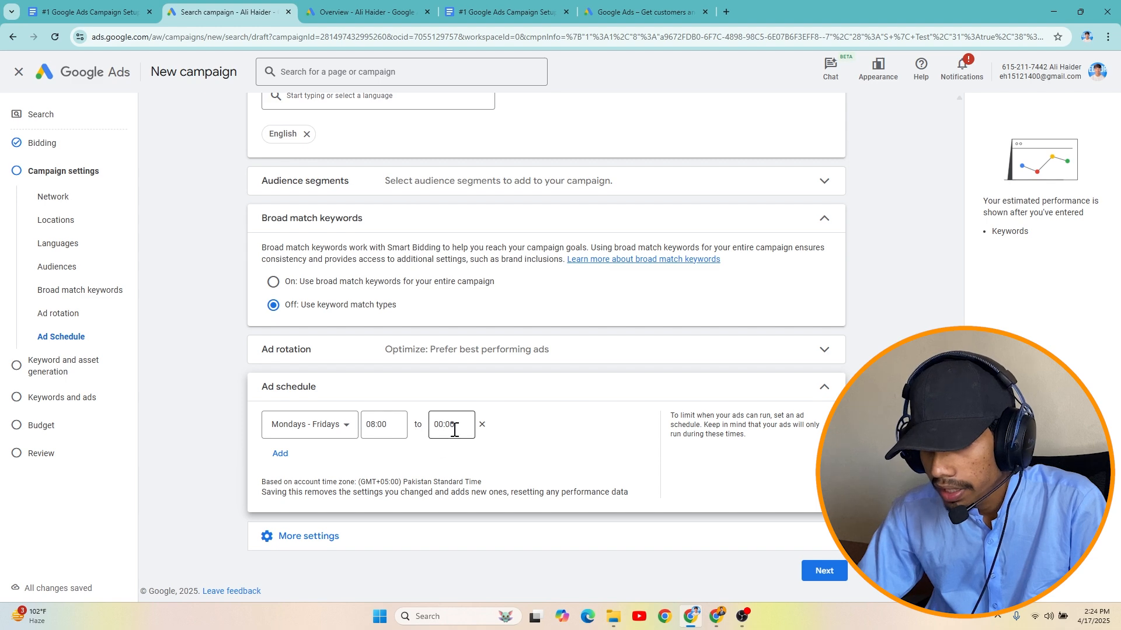
left_click(444, 426)
scroll(458, 357, "down", 10)
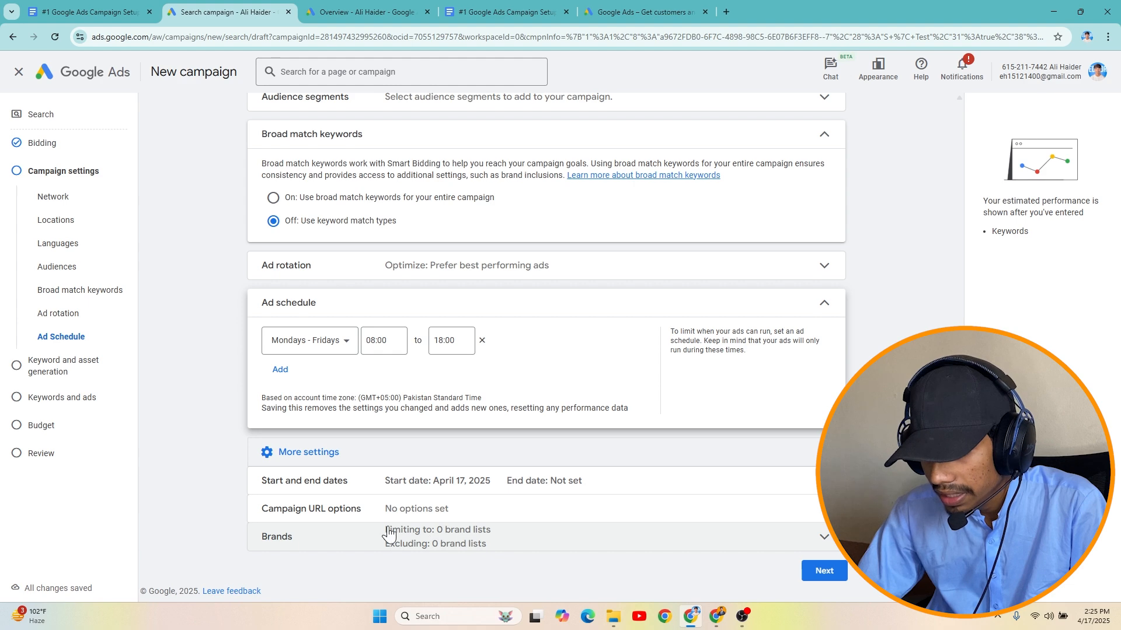
left_click(824, 573)
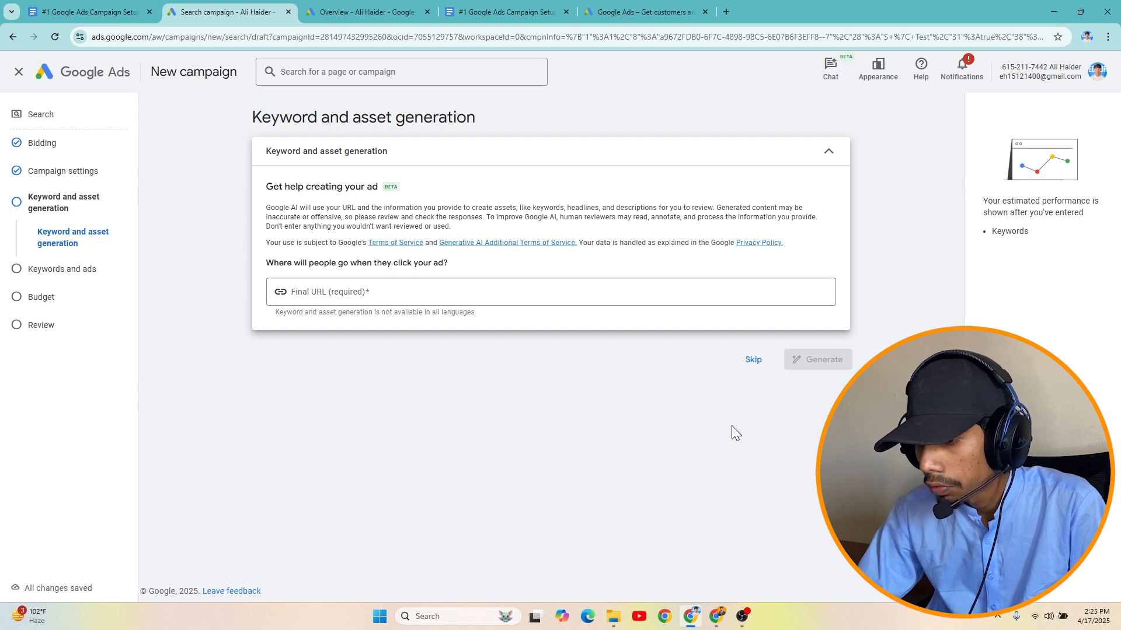
left_click(754, 361)
left_click(310, 282)
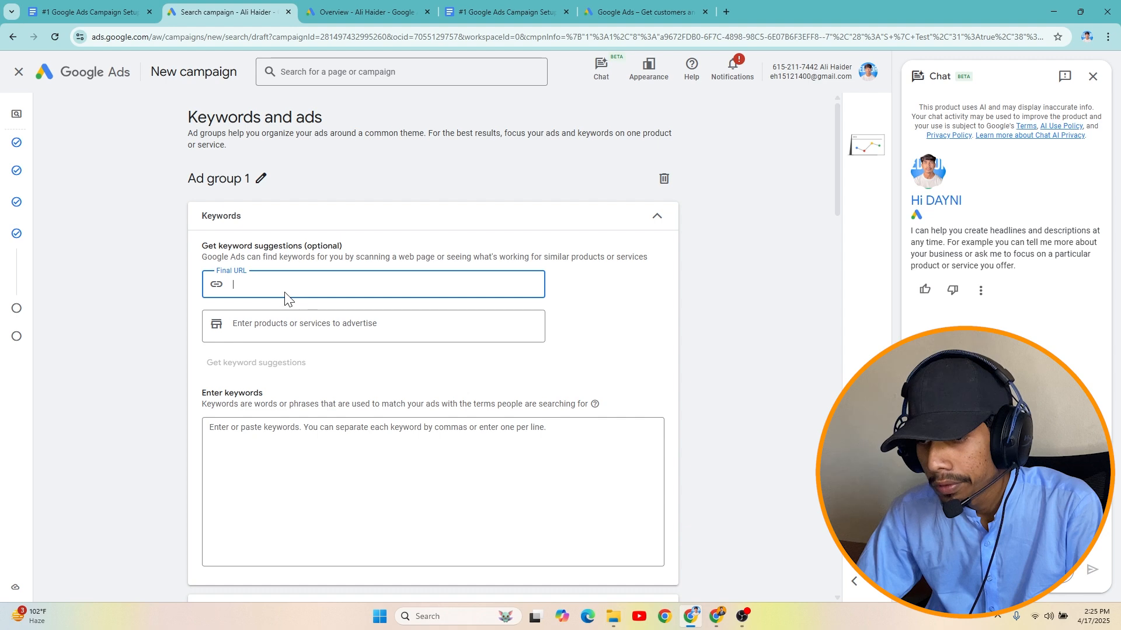
key("ctrl+4")
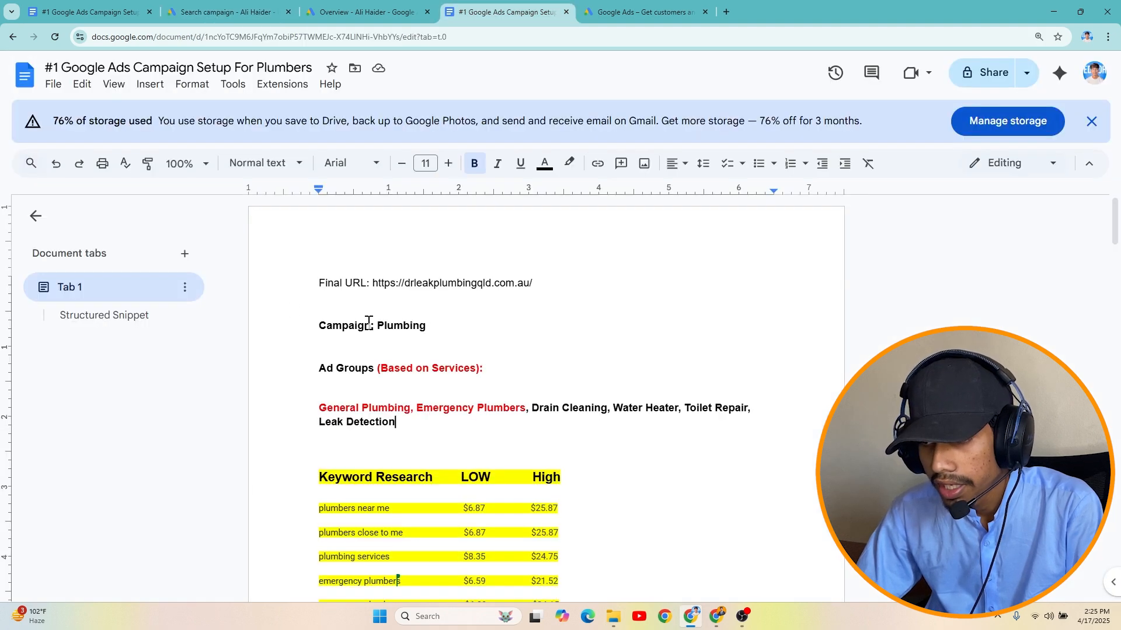
left_click_drag(373, 282, 543, 282)
key("ctrl+2")
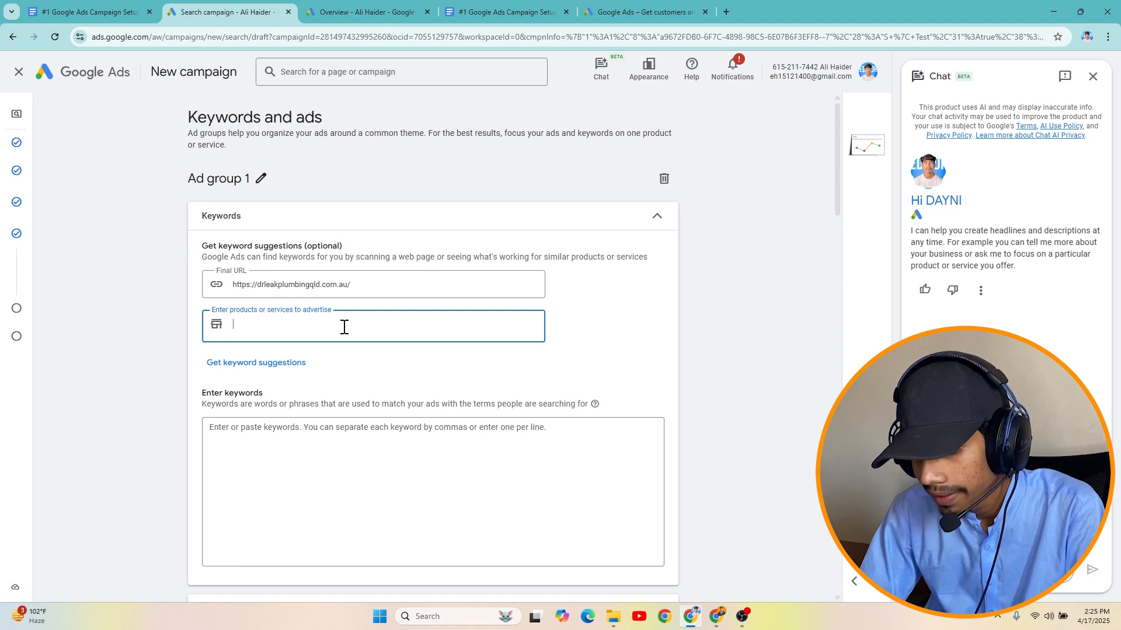
Step: Get keyword suggestions for the services "plumbing services" and "emergency plumbing", and clear all suggested keywords from the list
type("plumbing services emergency plumbing")
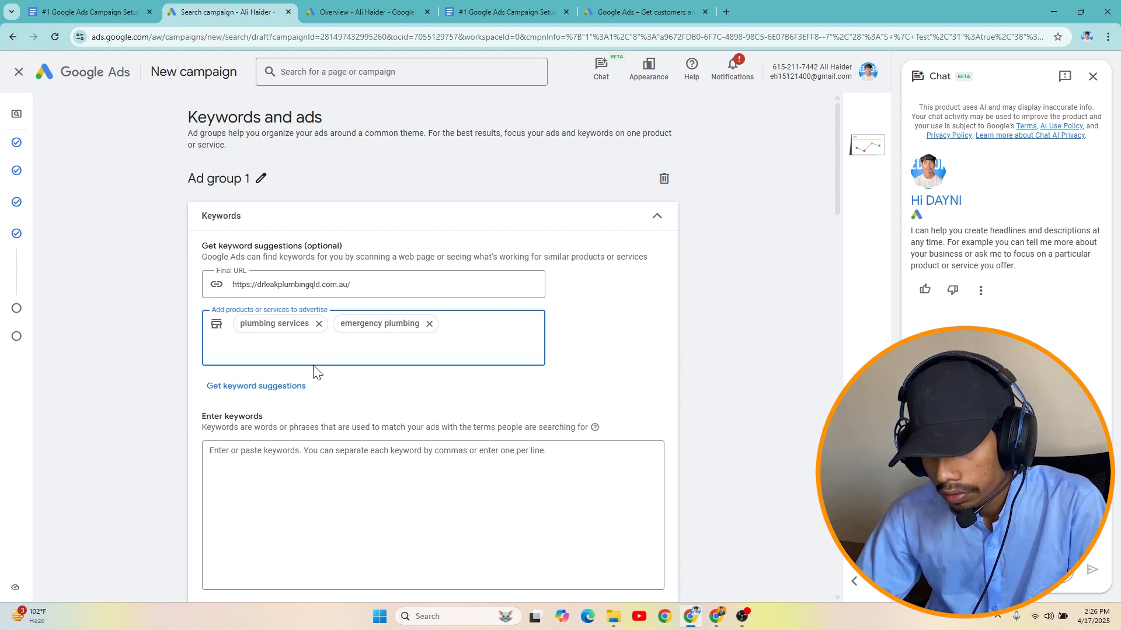
left_click(280, 388)
left_click_drag(281, 367, 217, 275)
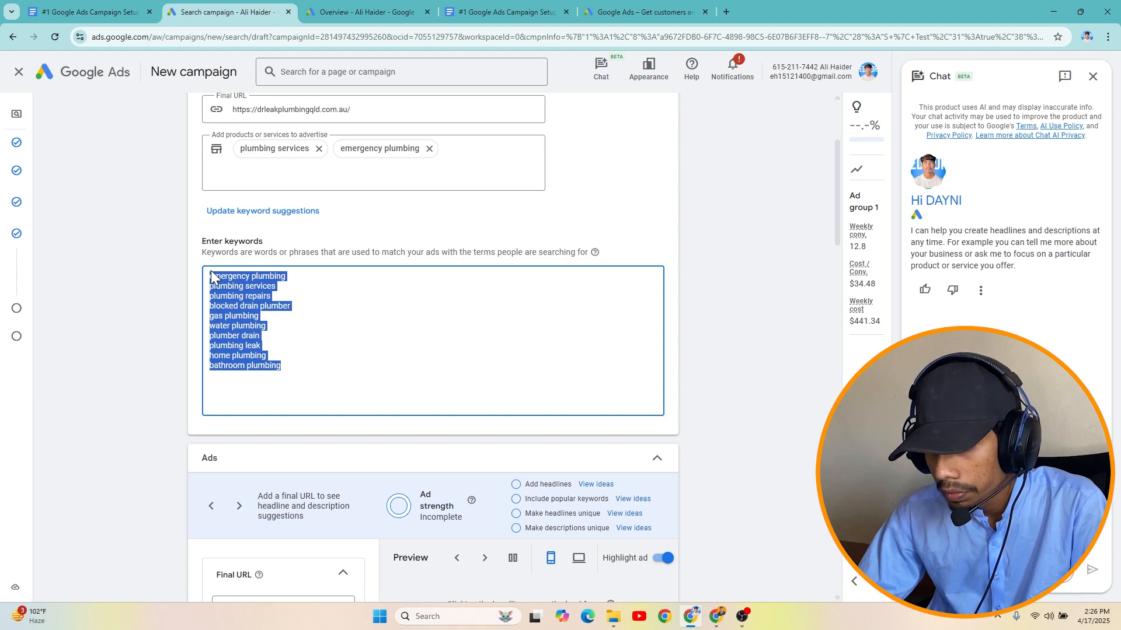
key("BackSpace")
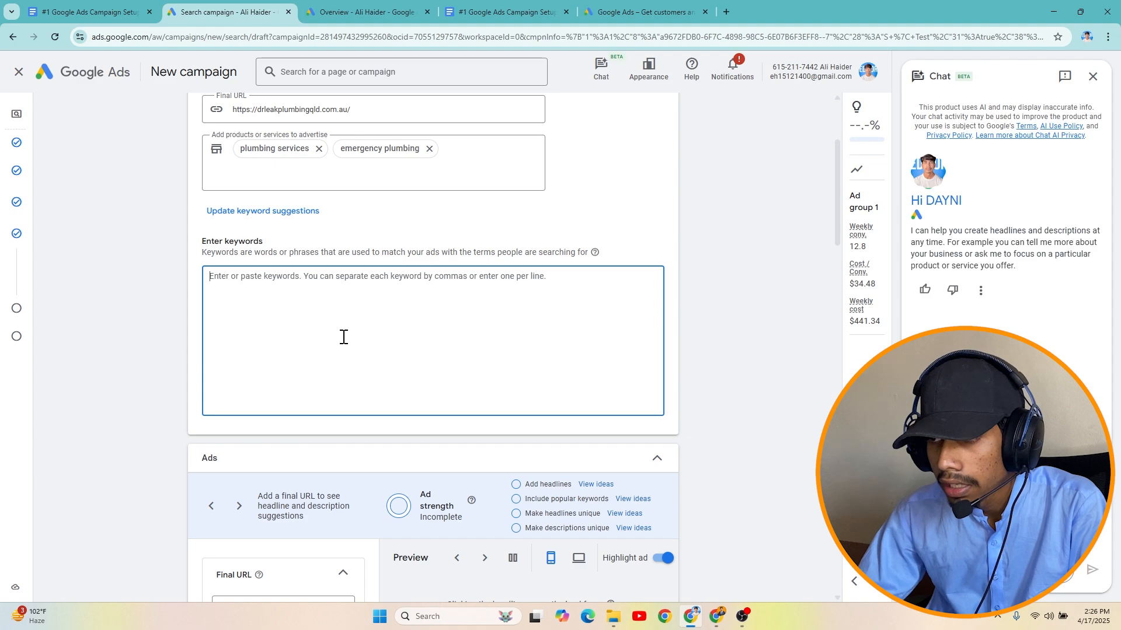
Step: Enter the ad group keywords "plumbers near me" and "plumbers close to me" from the setup document
left_click(514, 12)
left_click(228, 11)
type("plumbers near me")
key("Return")
type("plumbers close to me")
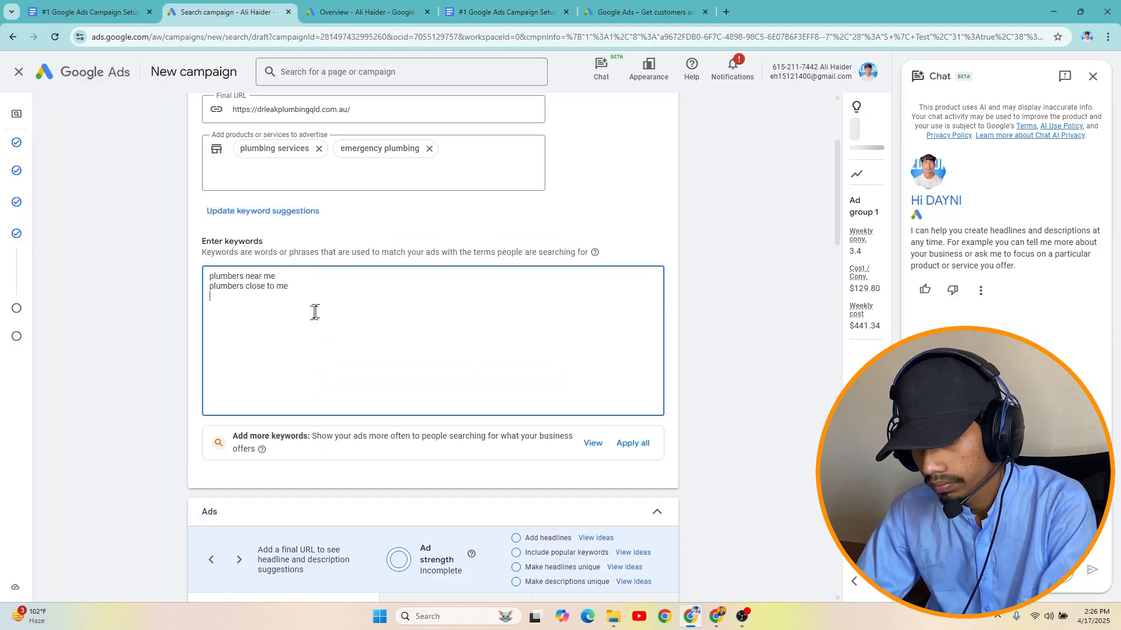
Step: Add "emergency plumbers", "emergency plumber near me" and "local plumbers" to the keyword list, one per line
key("Return")
type("emergency plumbers")
key("Return")
key("ctrl+v")
key("Return")
key("Return")
key("ctrl+v")
Step: Copy "24 hour plumber near me", "plumbers in my area" and "24 7 plumber" from the document into the keyword list
left_click(514, 12)
left_click_drag(418, 420, 320, 420)
left_click(228, 12)
left_click(513, 12)
left_click_drag(398, 446, 318, 445)
left_click_drag(375, 470, 315, 471)
left_click(228, 12)
Step: Copy "same day plumber near me" and "plumbing companies" from the document into the keyword list
left_click(514, 11)
left_click_drag(426, 492, 319, 492)
left_click(228, 12)
type("same day plumber near me")
left_click(513, 12)
left_click_drag(405, 517, 317, 517)
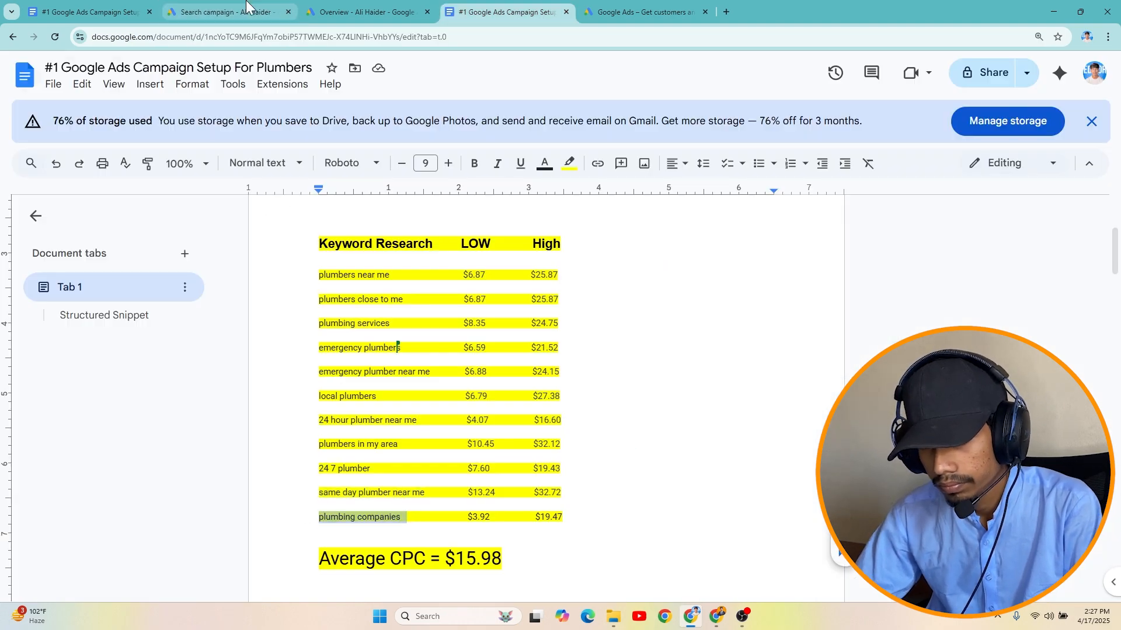
left_click(228, 12)
key("Return")
type("plumbing companies")
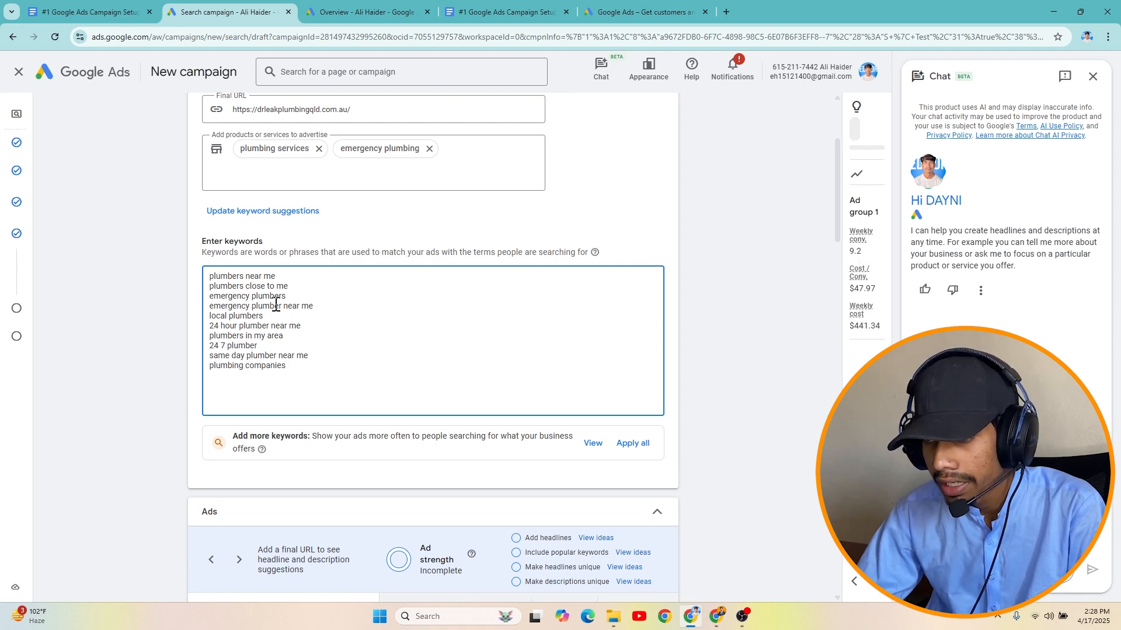
Step: Start discovering new keywords in Keyword Planner and replace the Pakistan location with Brisbane, Queensland
key("ctrl+Tab")
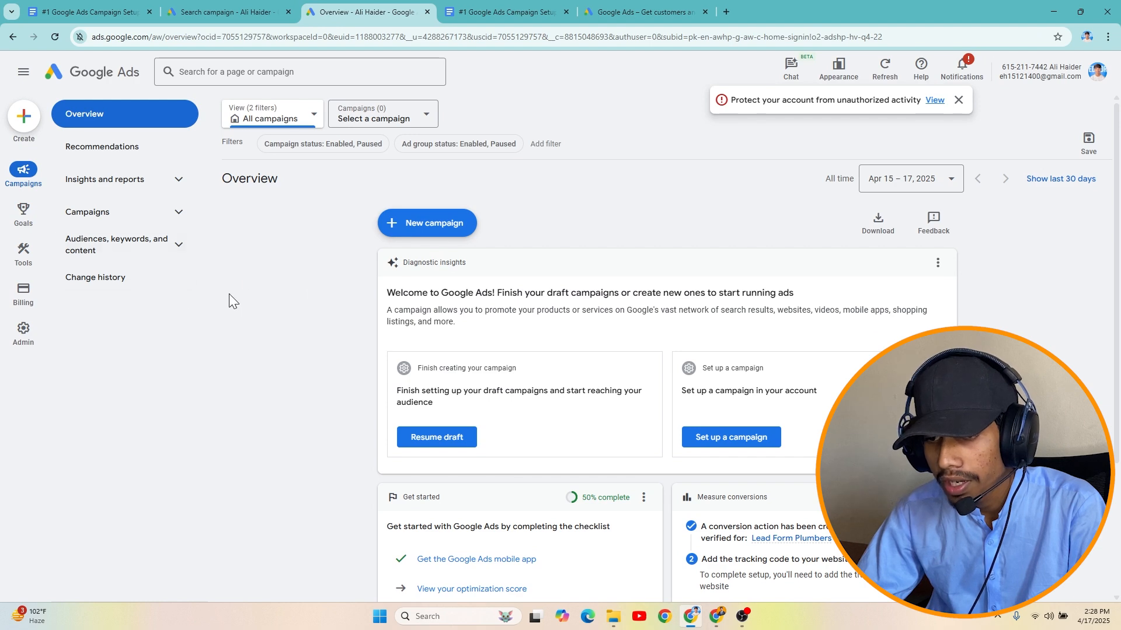
left_click(24, 250)
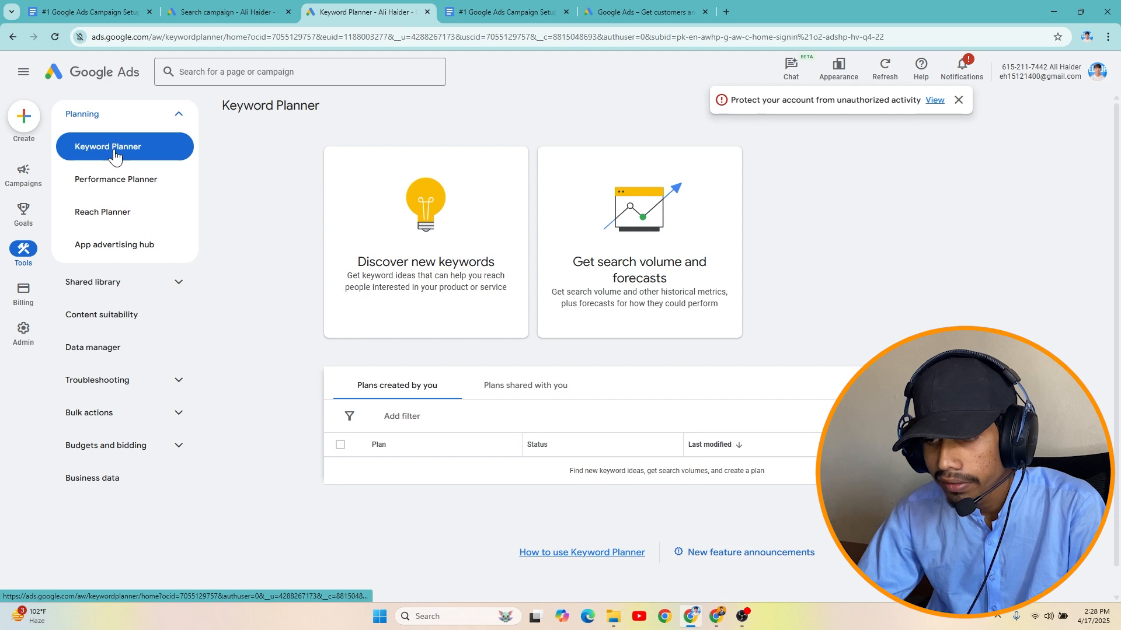
left_click(398, 242)
left_click(448, 278)
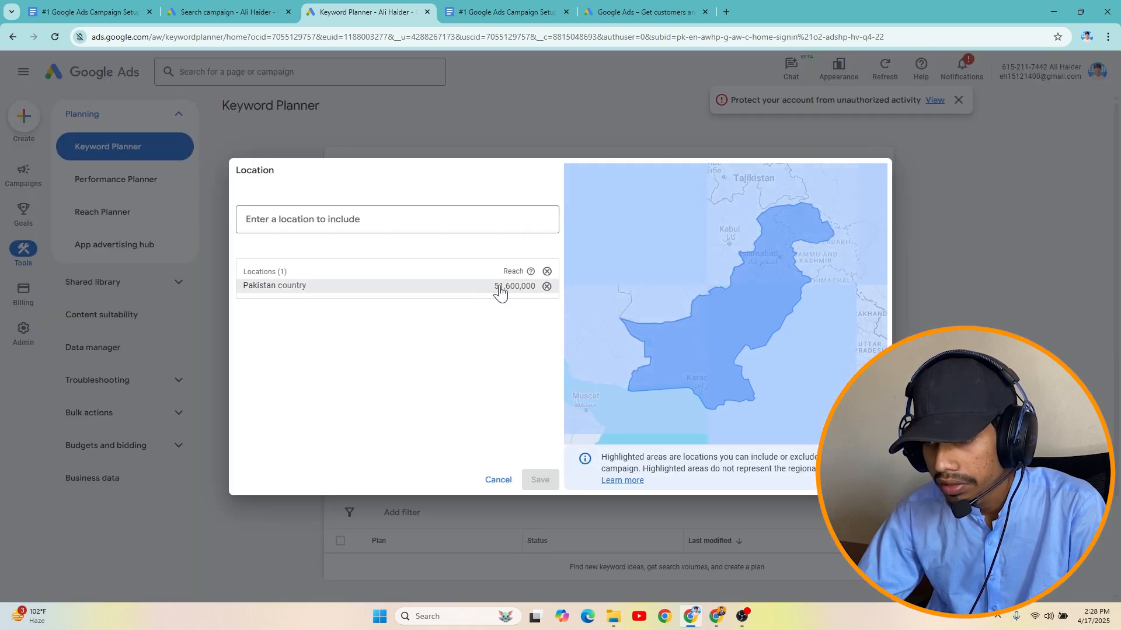
left_click(547, 287)
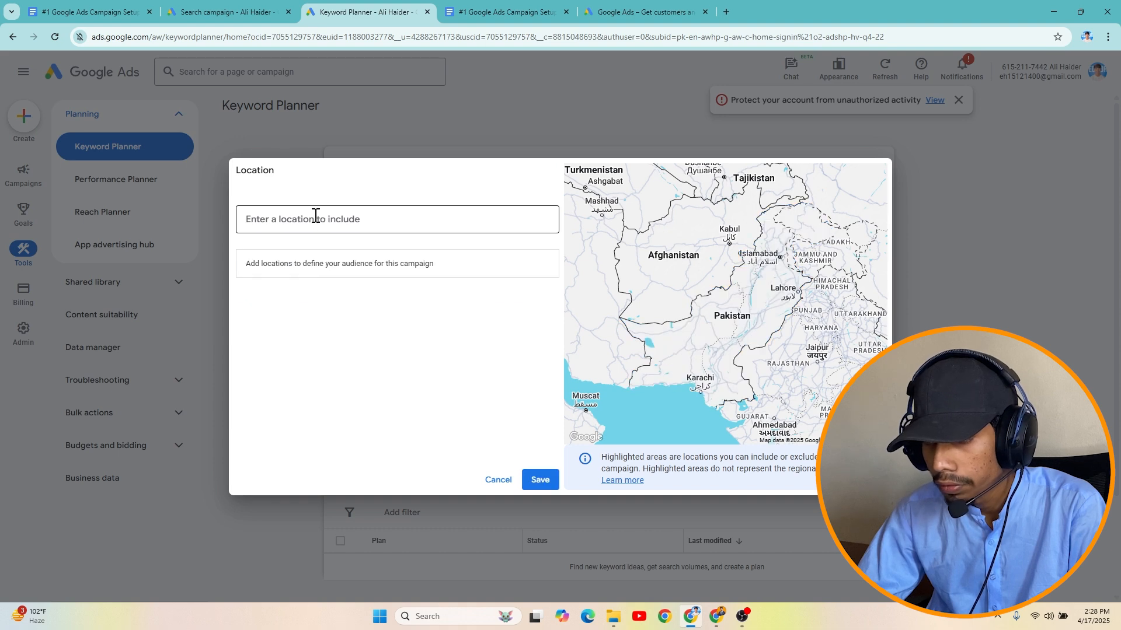
left_click(315, 216)
type("brisbane")
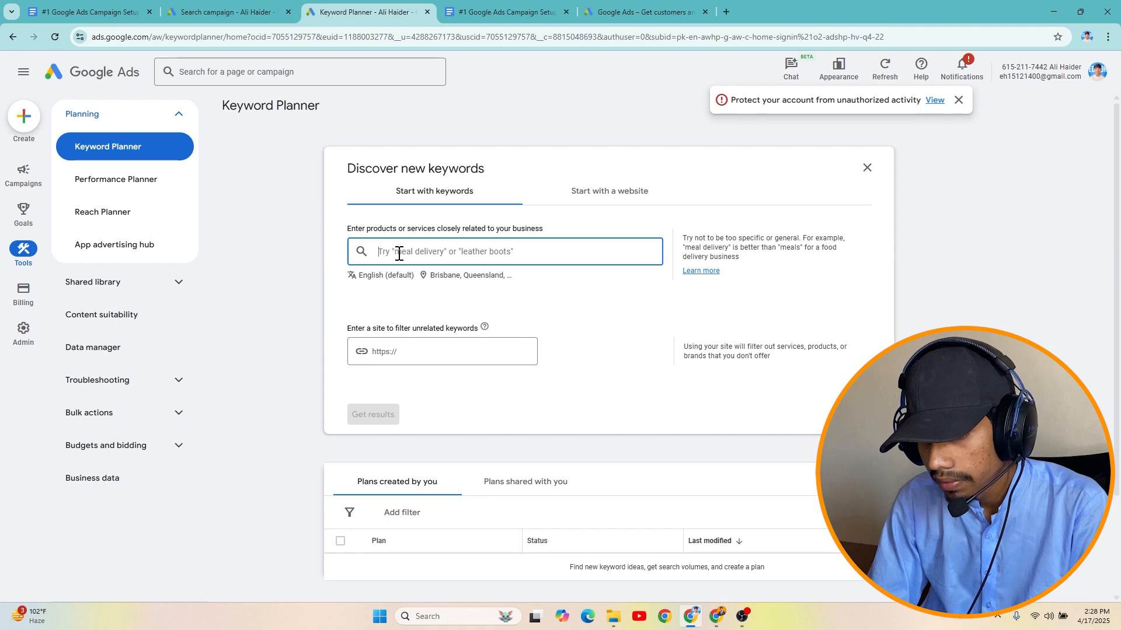
Step: Get keyword ideas for "plumbing services" and "emergency plumbing"
type("plumbing")
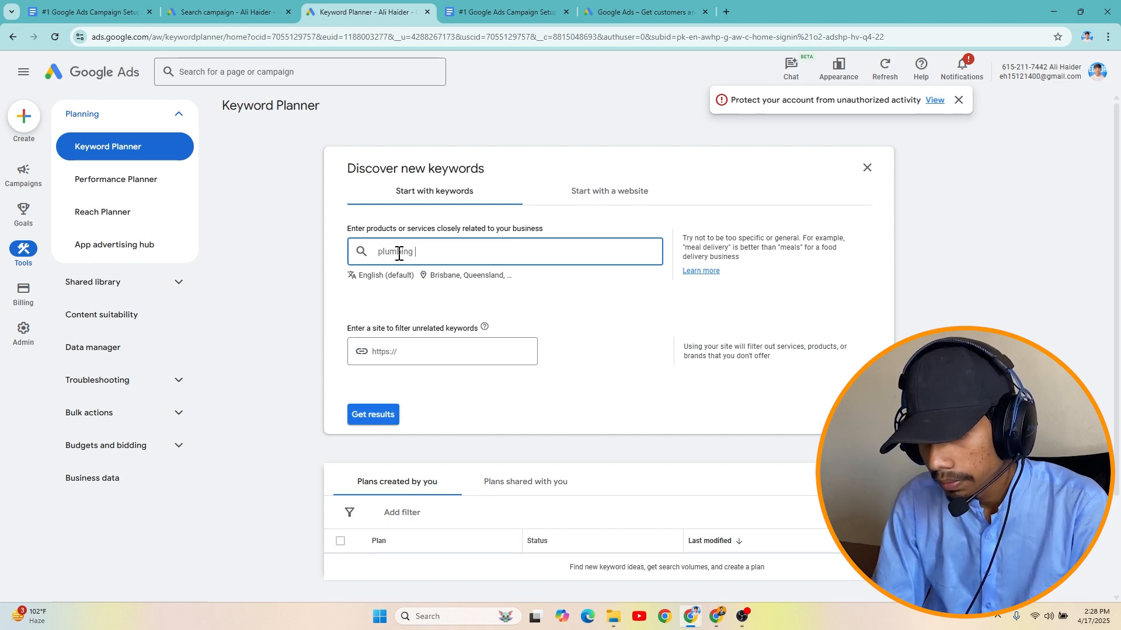
type(" services, emer")
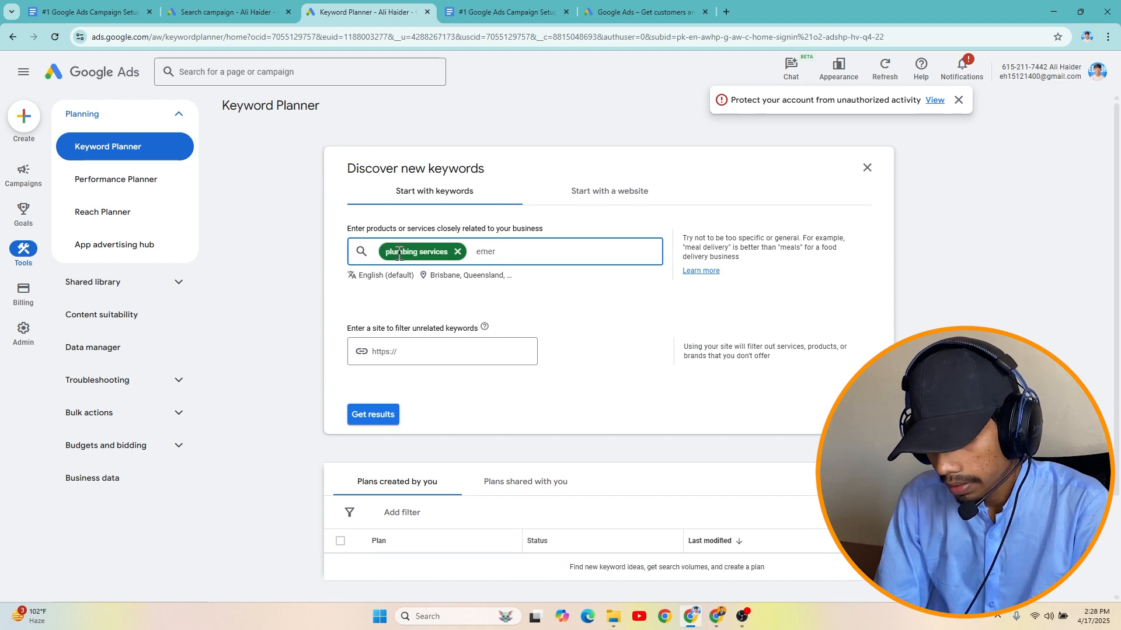
type("gency plumbing")
left_click(373, 437)
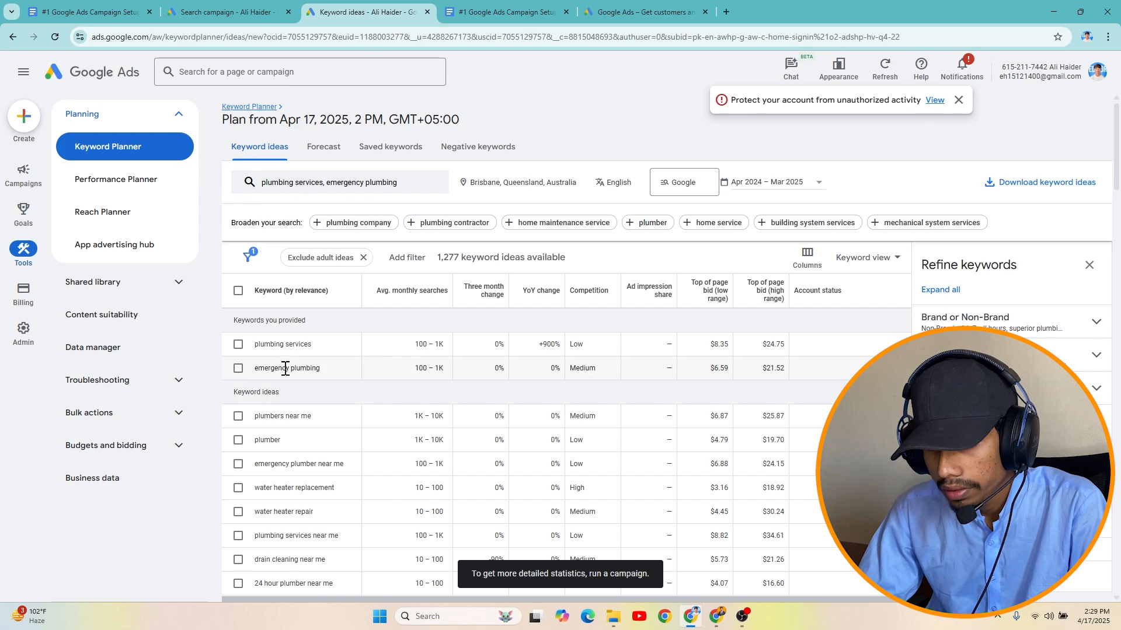
Step: Sort the Keyword Planner ideas by average monthly searches, highest first
scroll(309, 404, "down", 3)
scroll(308, 408, "up", 5)
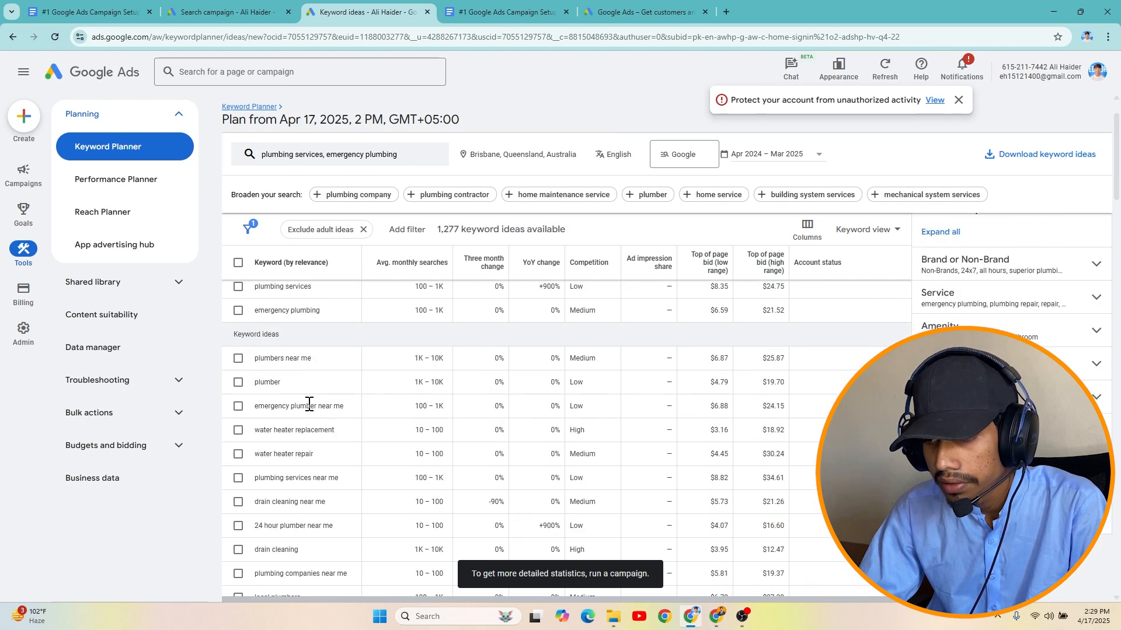
left_click(412, 295)
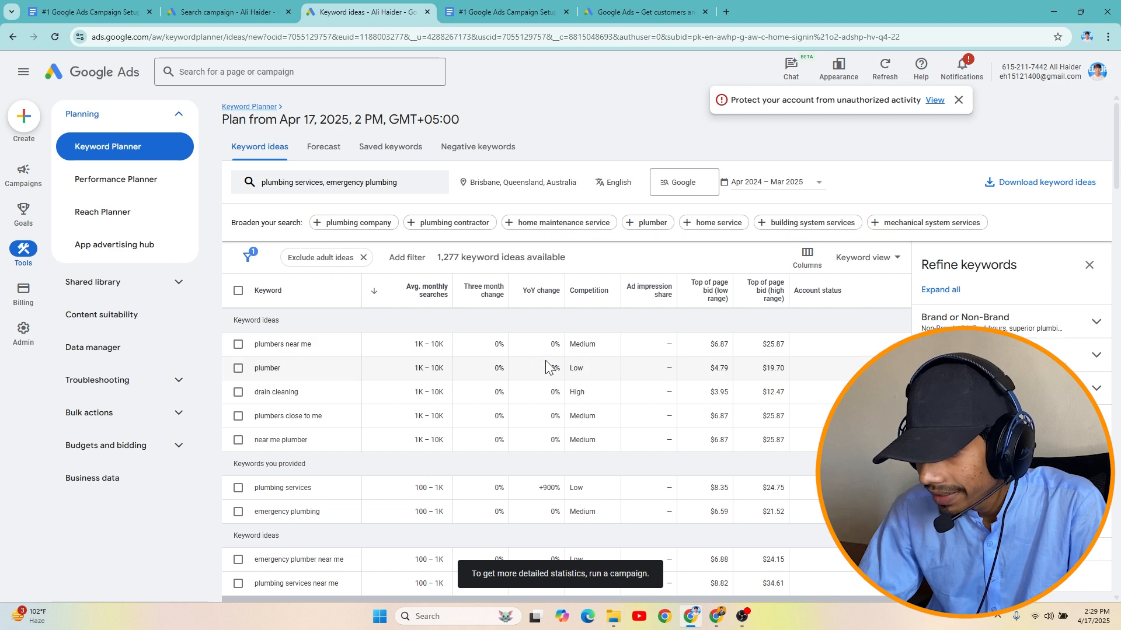
Step: Select "plumbers near me", "plumbers close to me", "plumbing services", "emergency plumbing", "emergency plumber near me" and "local plumbers" among the keyword ideas
left_click(238, 345)
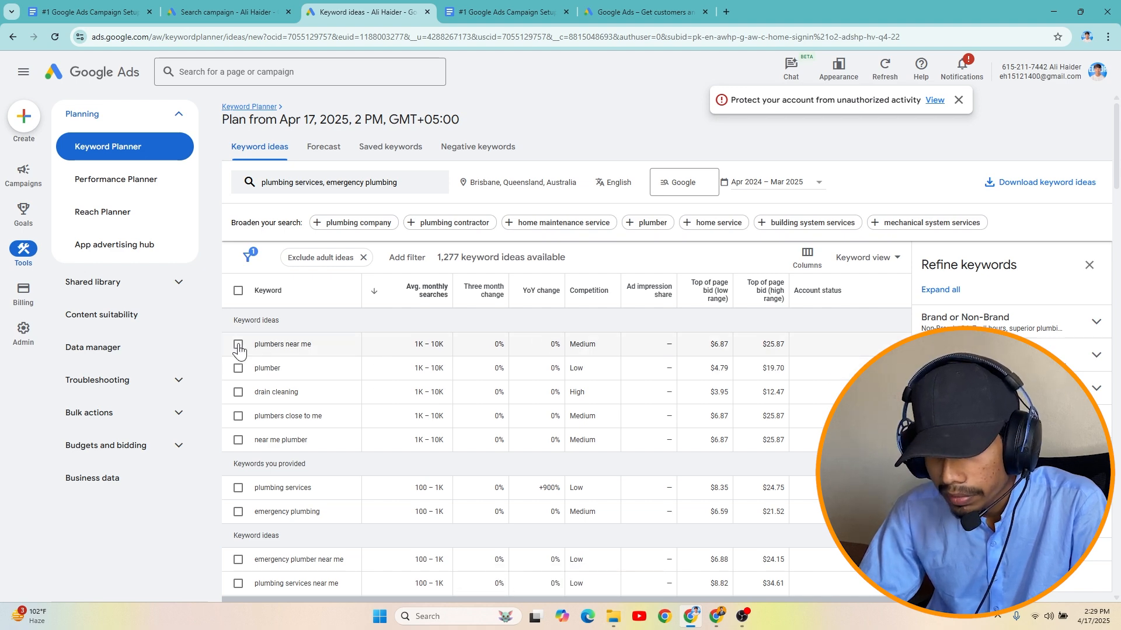
left_click(239, 416)
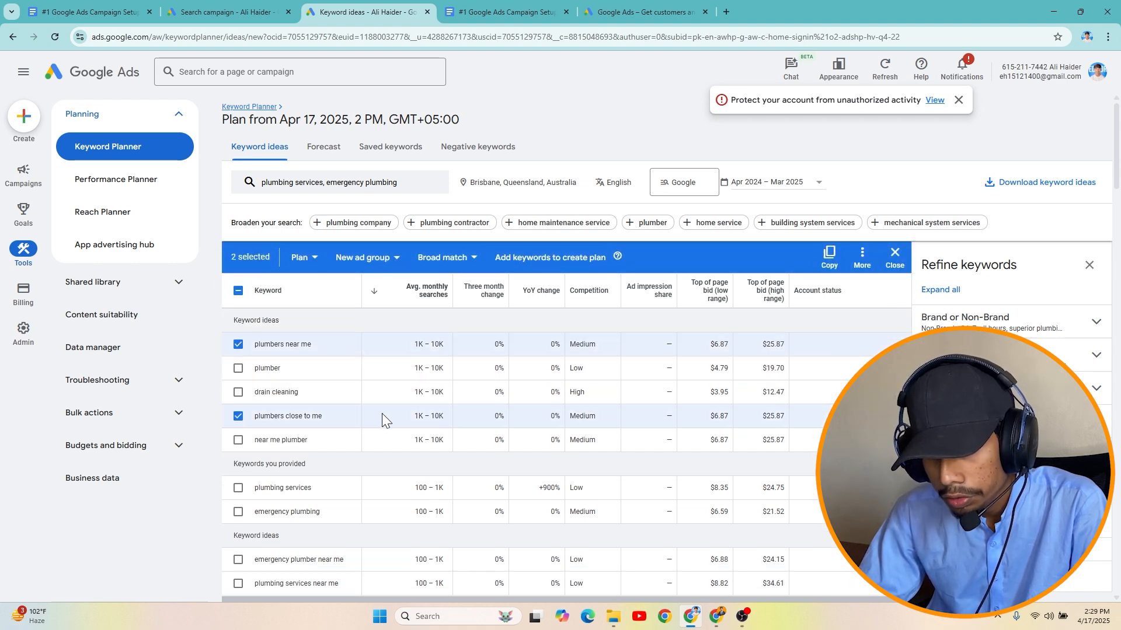
scroll(382, 413, "down", 1)
left_click(238, 430)
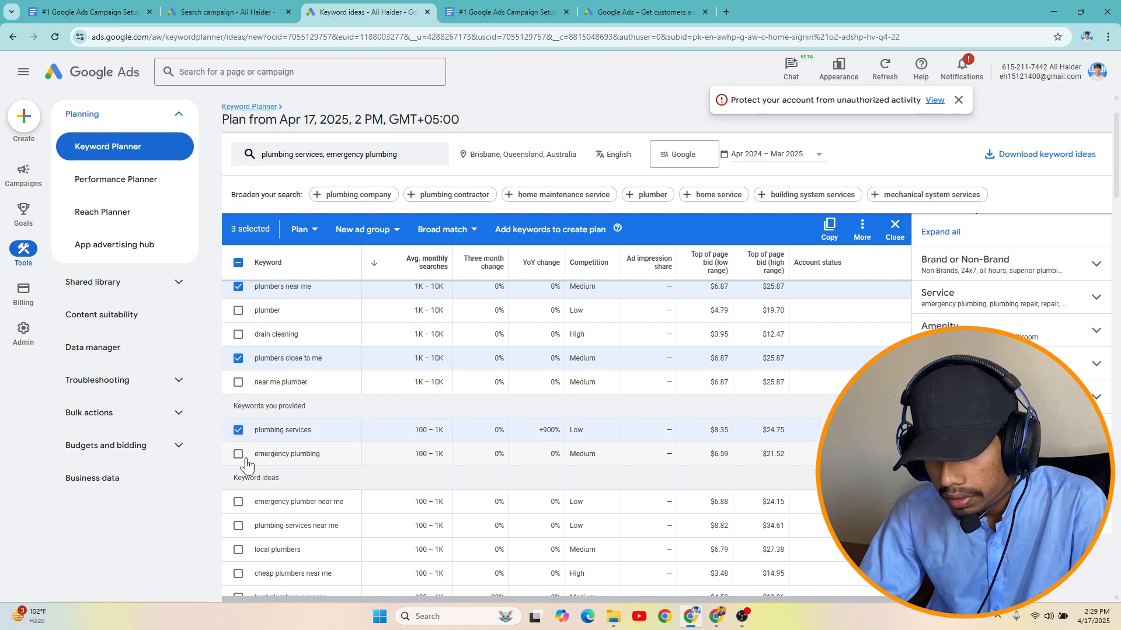
left_click(238, 454)
scroll(397, 432, "down", 1)
left_click(238, 444)
scroll(403, 429, "down", 2)
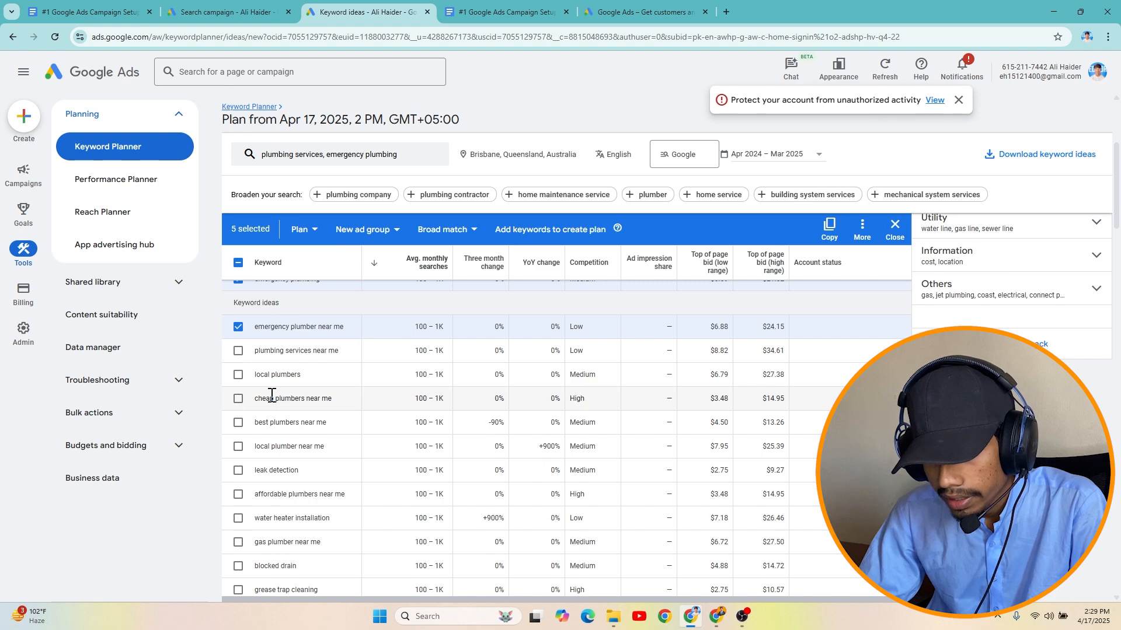
left_click(238, 375)
scroll(321, 376, "down", 2)
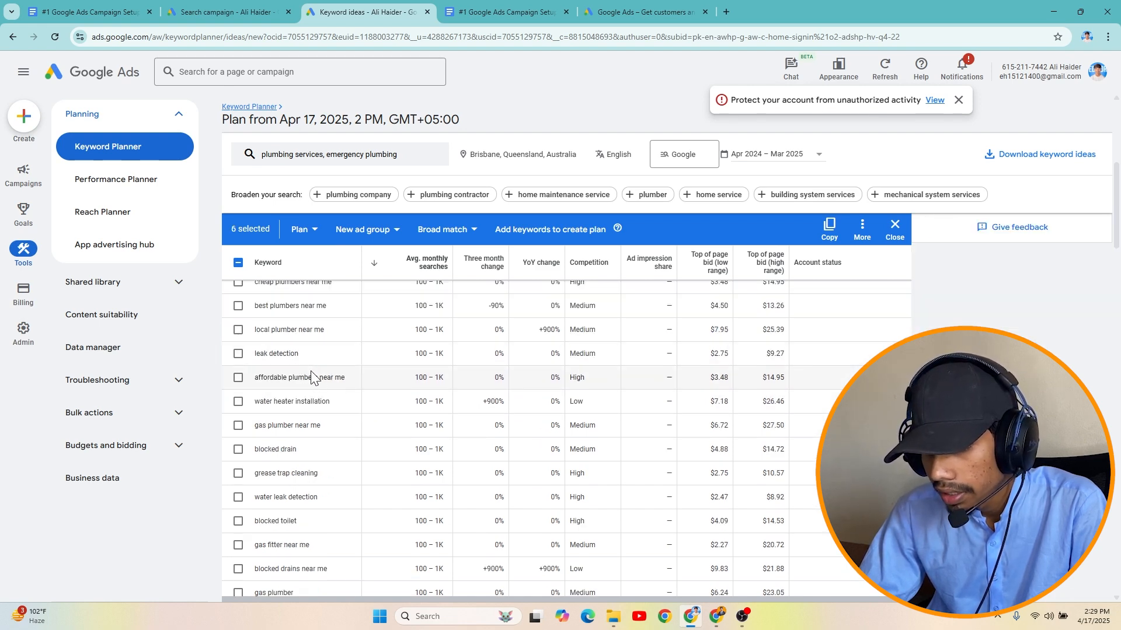
scroll(315, 376, "down", 3)
scroll(315, 377, "up", 10)
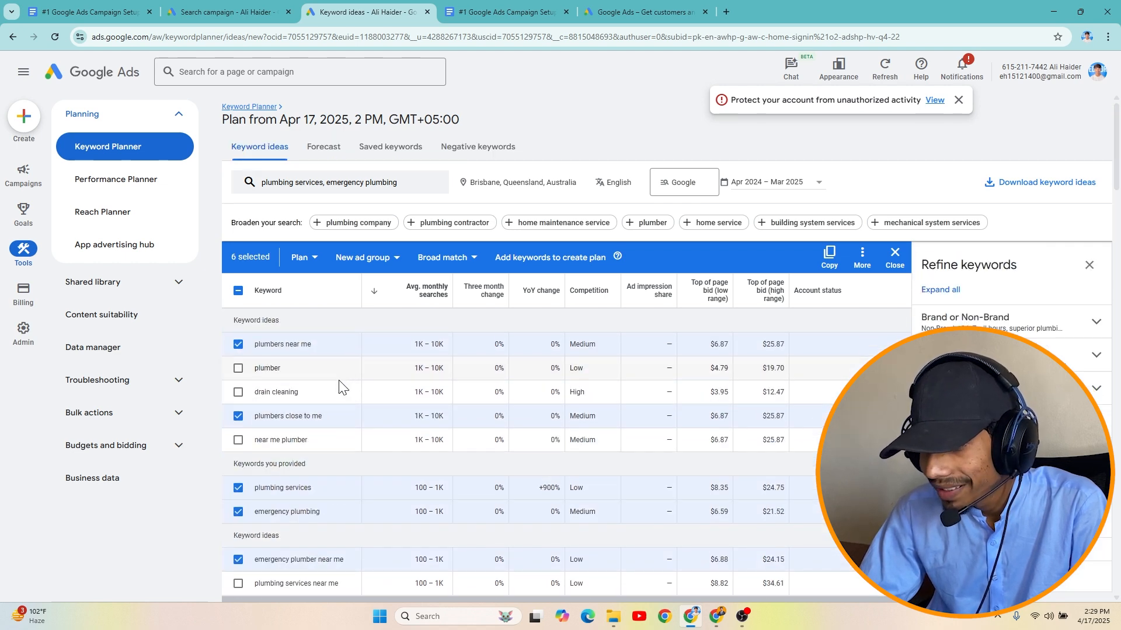
scroll(477, 391, "down", 4)
scroll(478, 391, "up", 5)
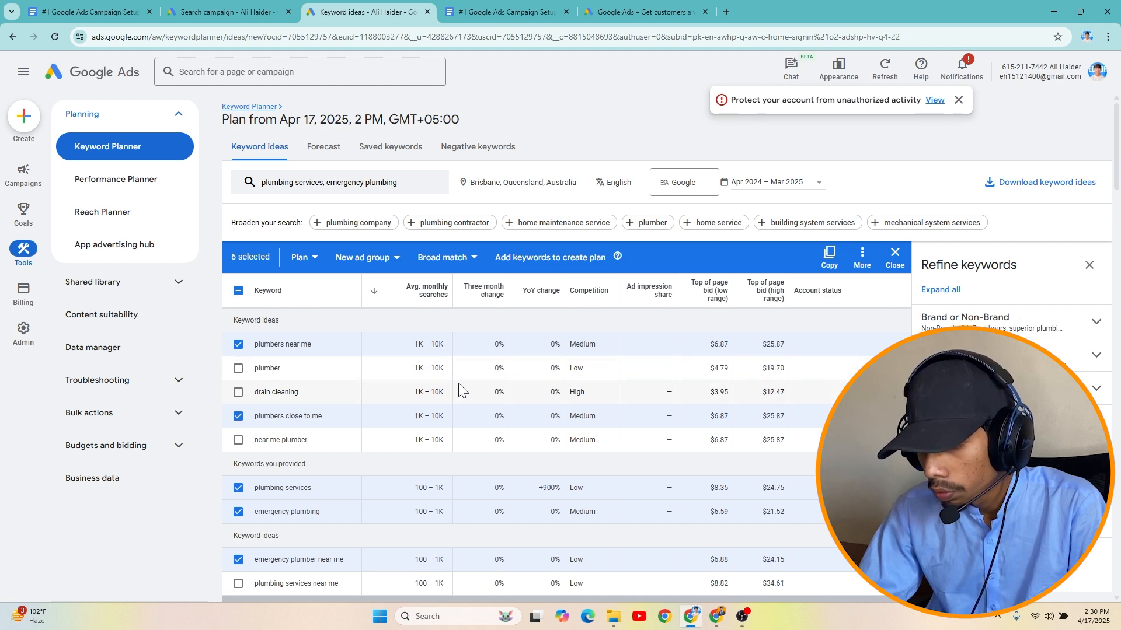
Step: Return to the campaign draft and review the keywords and match types entered for Ad group 1
key("ctrl+shift+Tab")
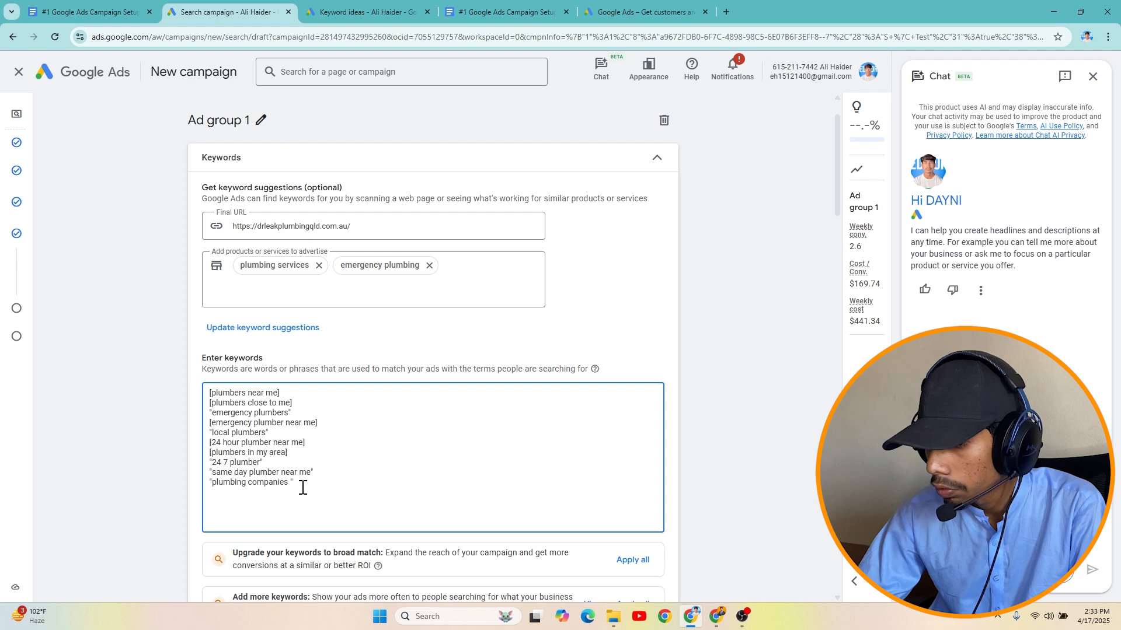
left_click_drag(295, 482, 212, 392)
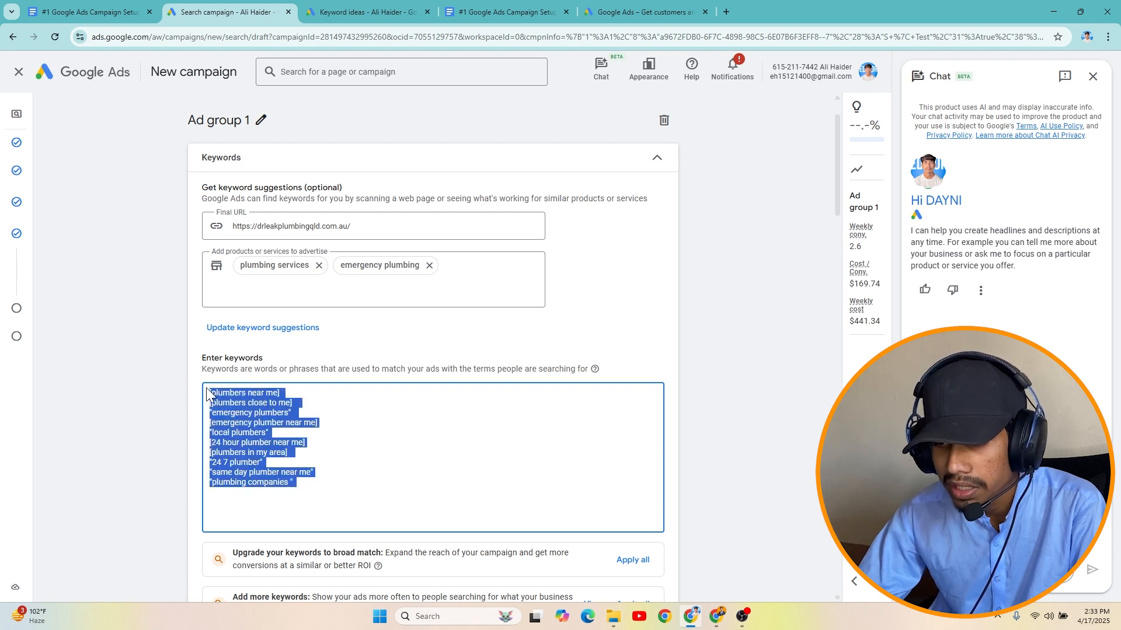
left_click(359, 465)
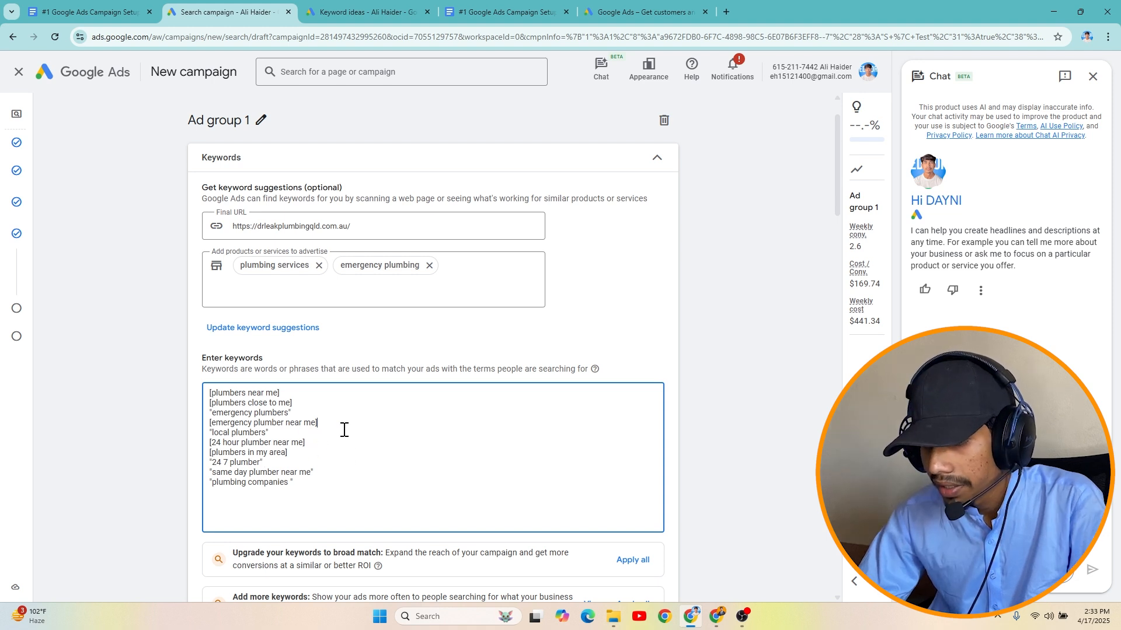
left_click(319, 423)
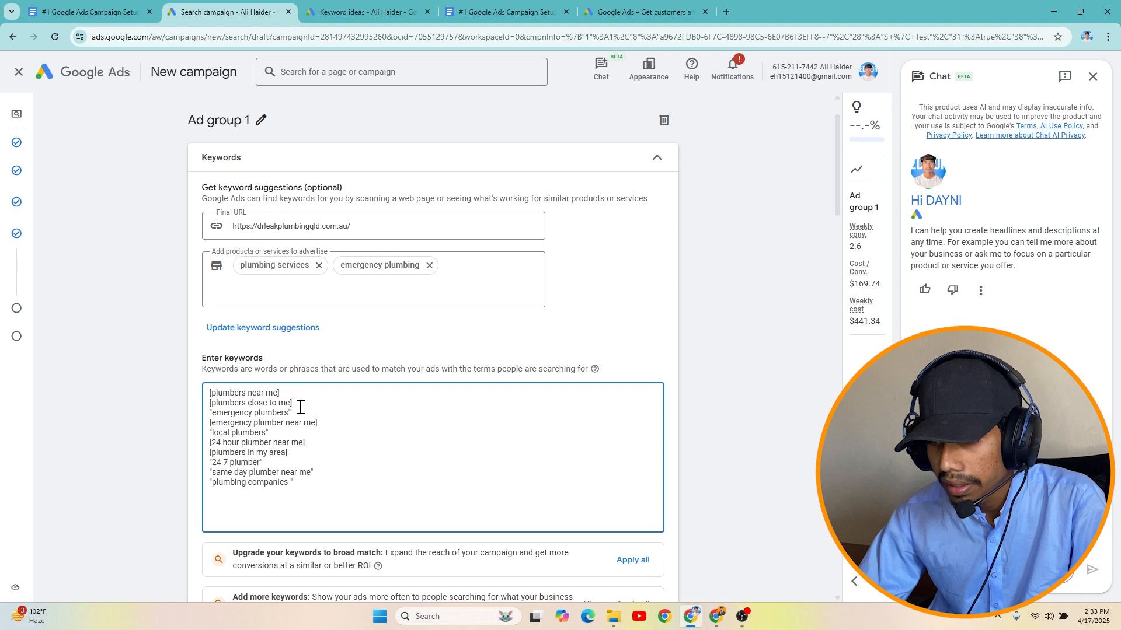
scroll(315, 434, "down", 10)
left_click(296, 306)
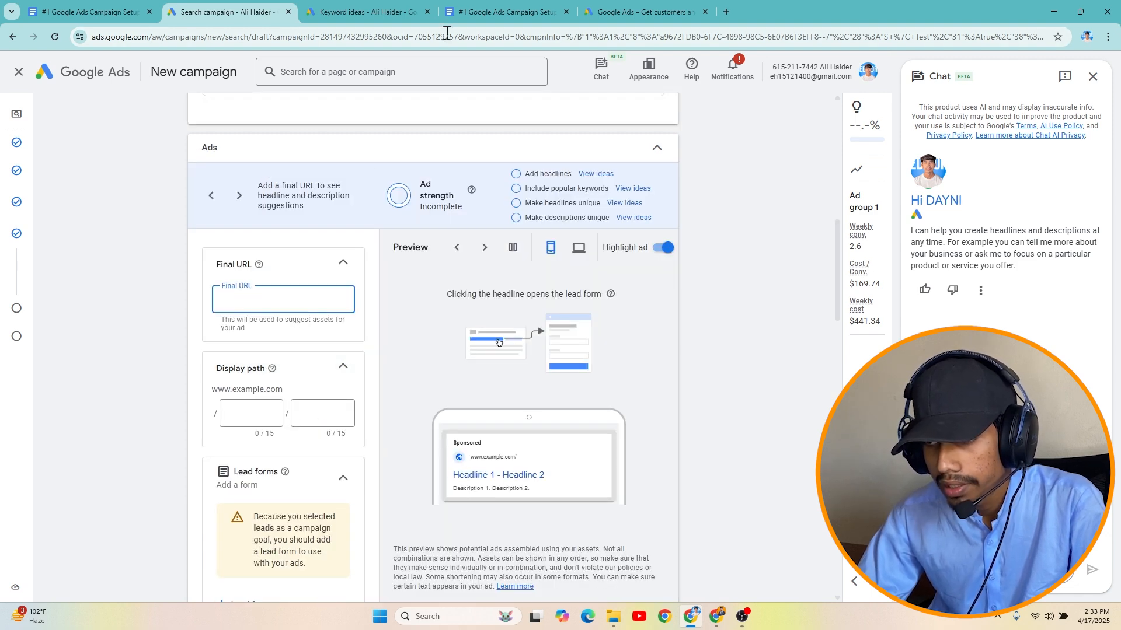
type("https://drleakplumbingqld.com.au")
left_click(240, 354)
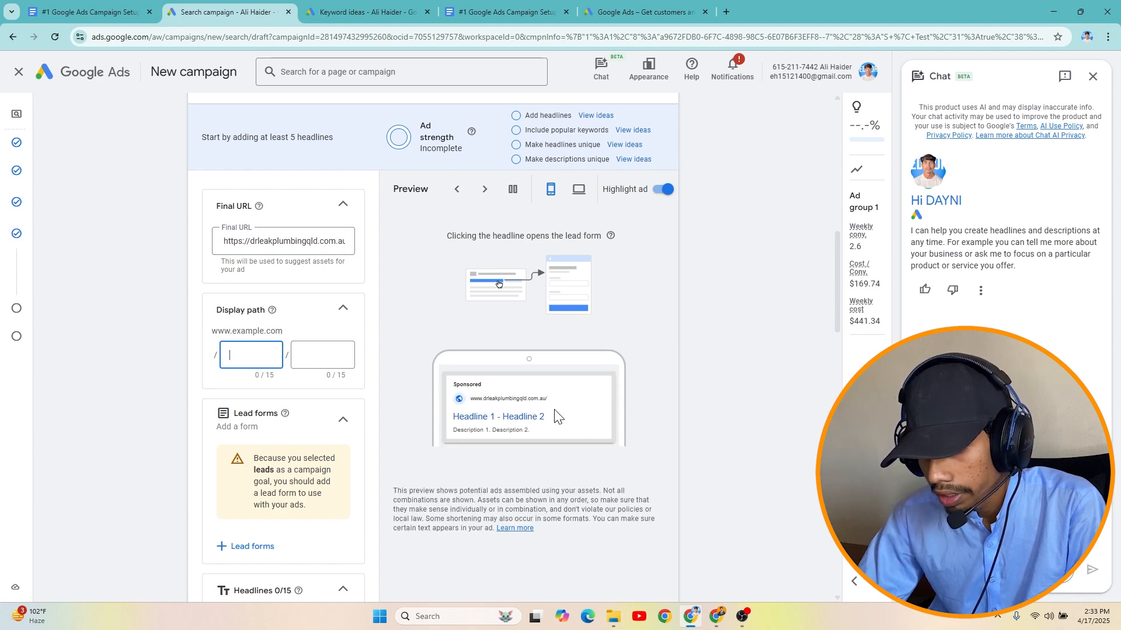
type("plumbing")
left_click(324, 355)
type("ser")
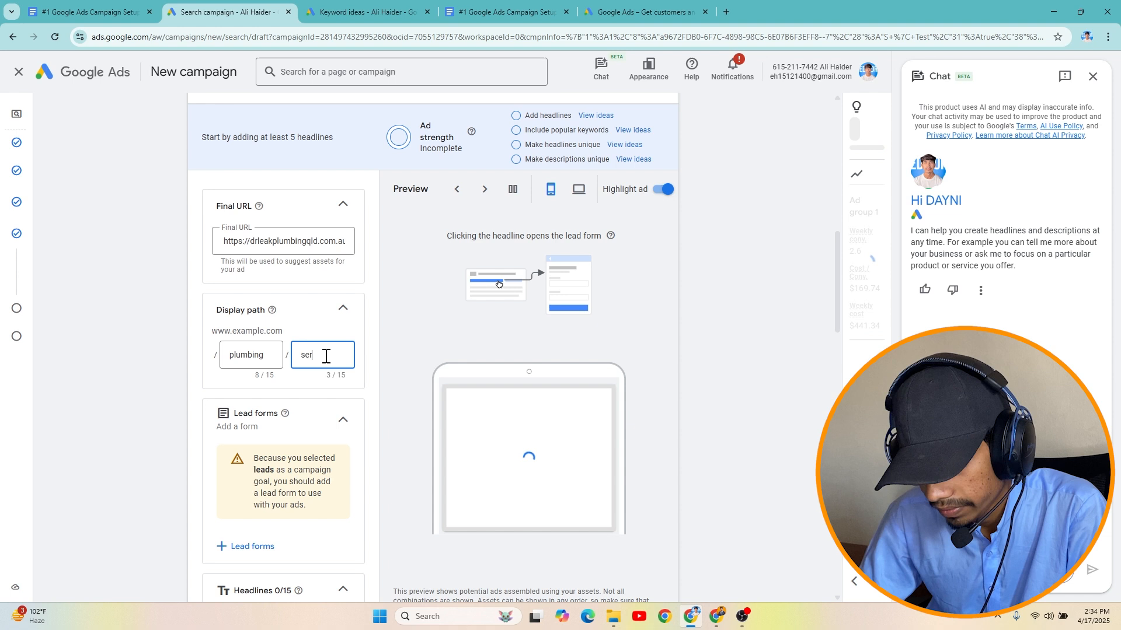
type("vices")
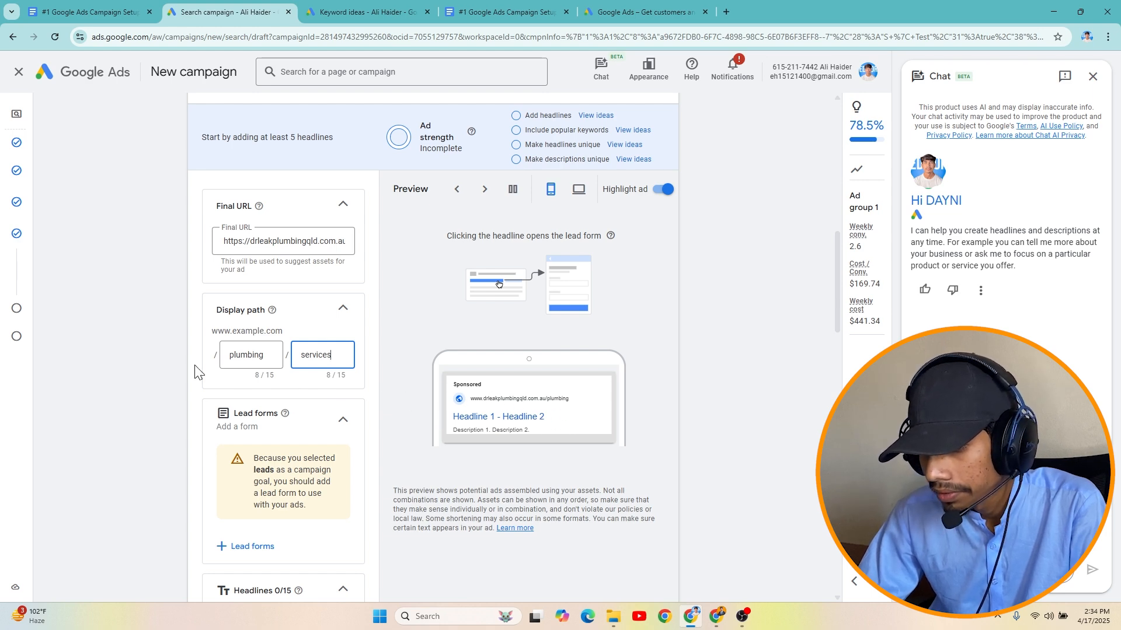
Step: Copy the ten headlines from the setup document into the ad, from "#1 Plumbers in Brisbane" to "Emergency? Call Us!", and review them
scroll(290, 383, "down", 7)
left_click(266, 338)
key("ctrl+4")
scroll(411, 293, "down", 6)
scroll(412, 293, "down", 10)
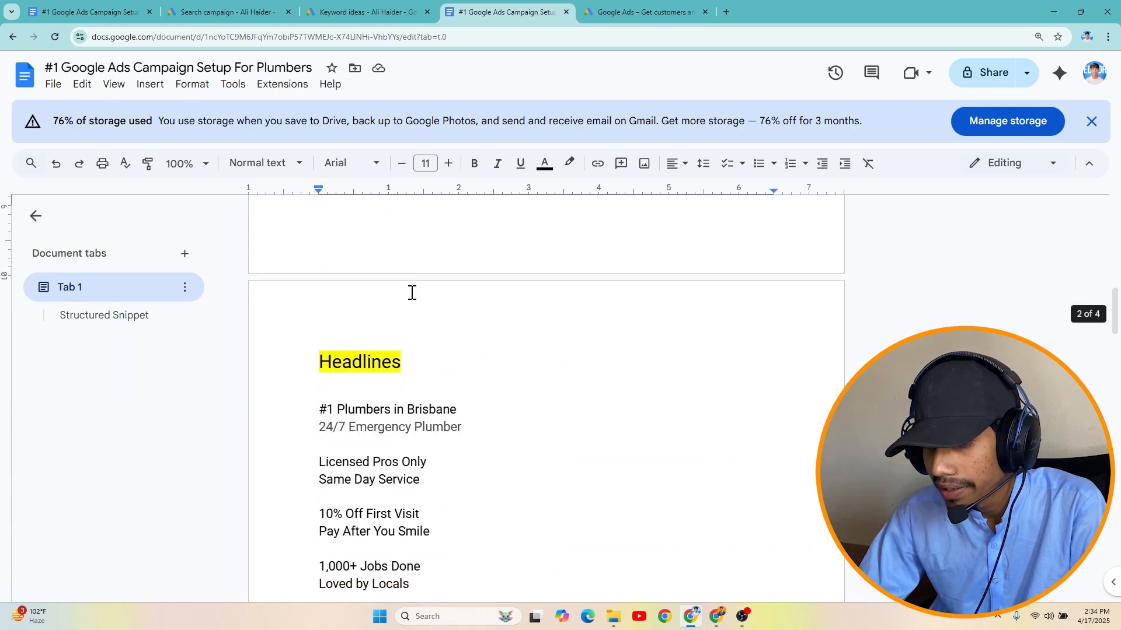
scroll(372, 289, "up", 1)
left_click_drag(318, 296, 464, 294)
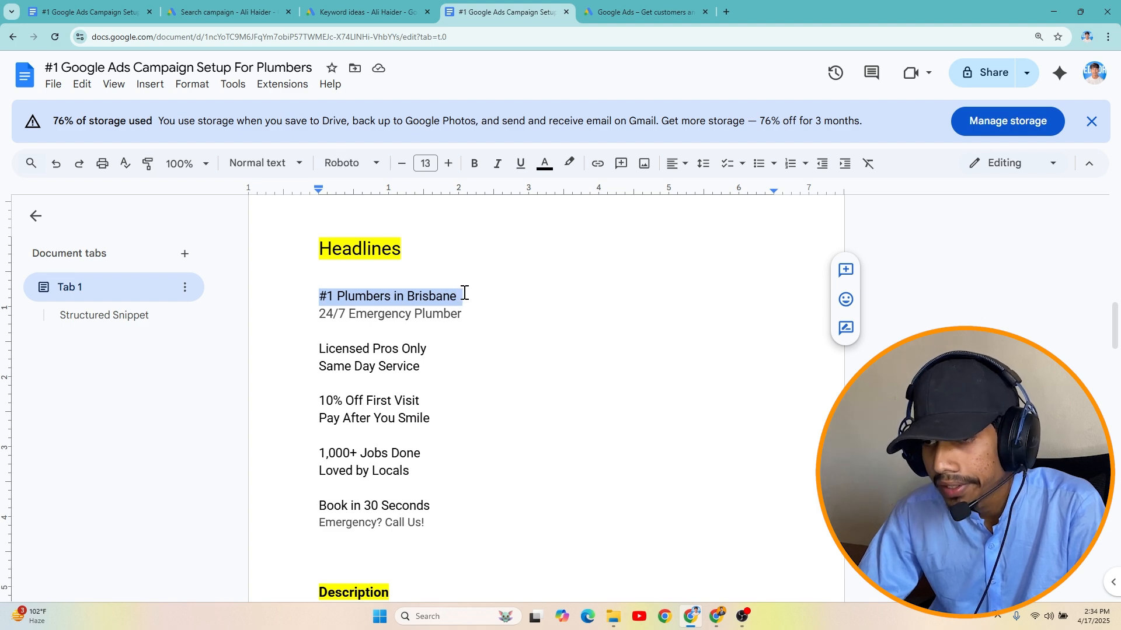
left_click(84, 9)
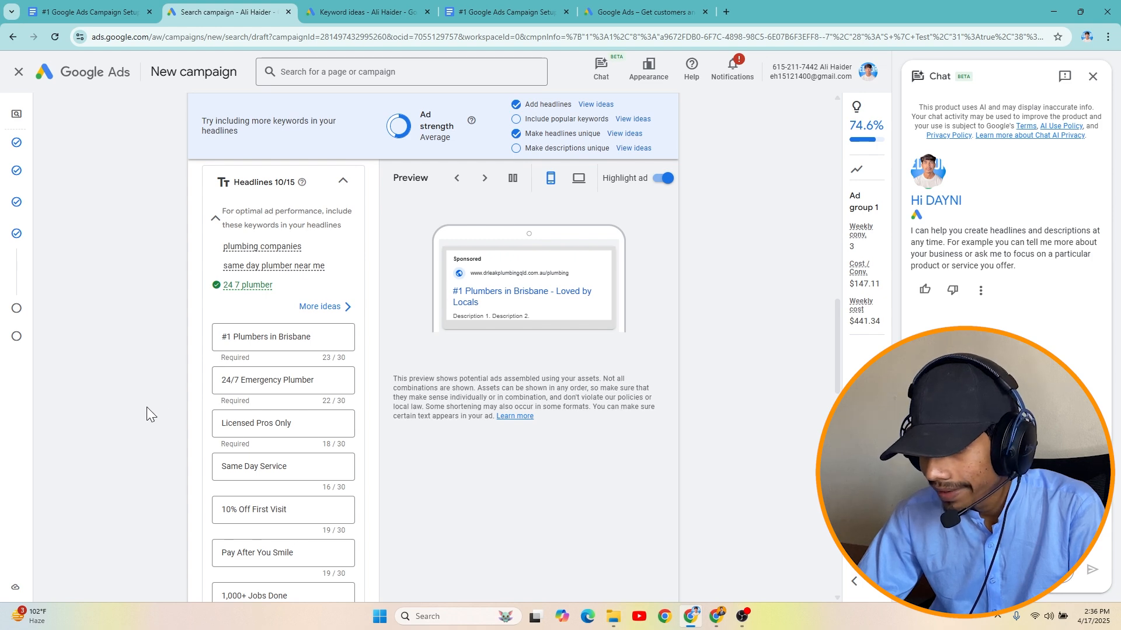
scroll(260, 427, "down", 3)
scroll(260, 427, "down", 2)
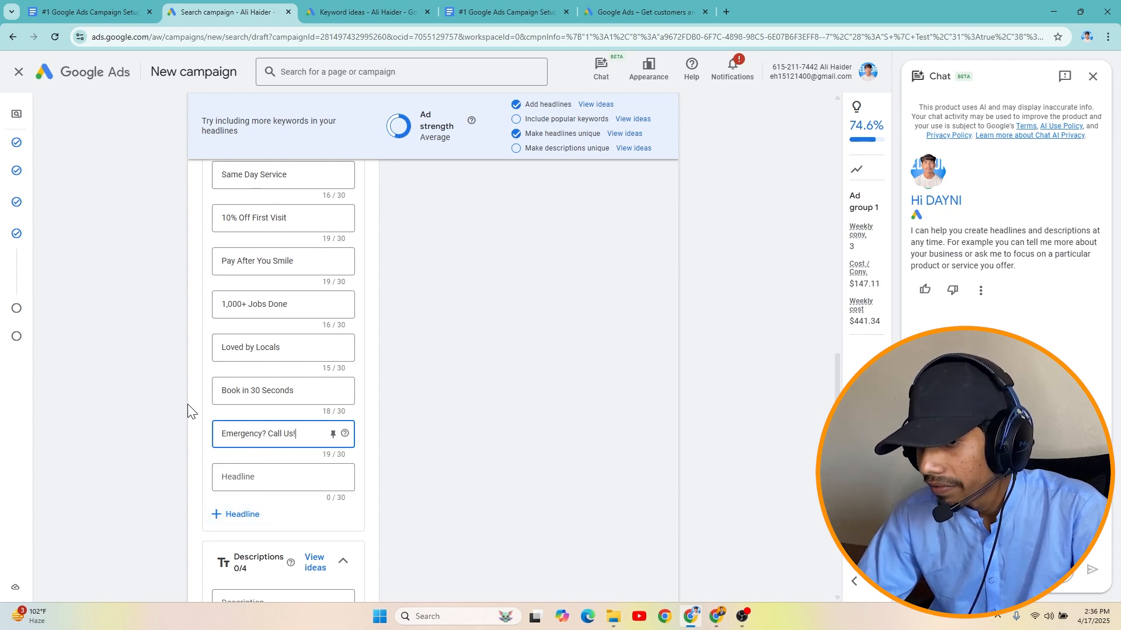
scroll(245, 374, "up", 3)
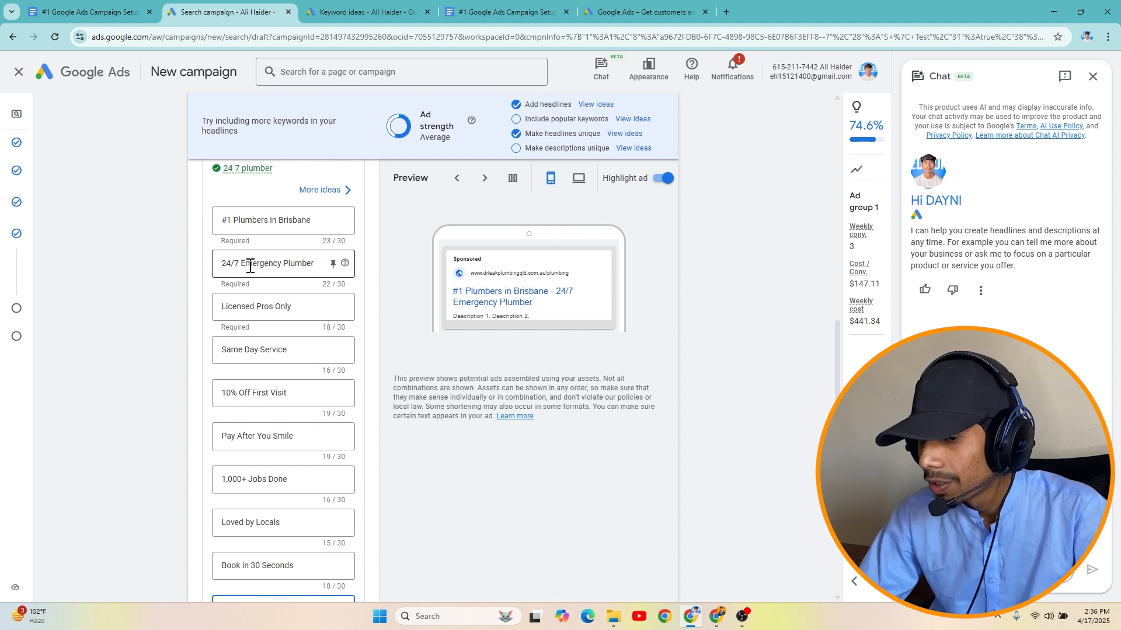
scroll(263, 271, "down", 1)
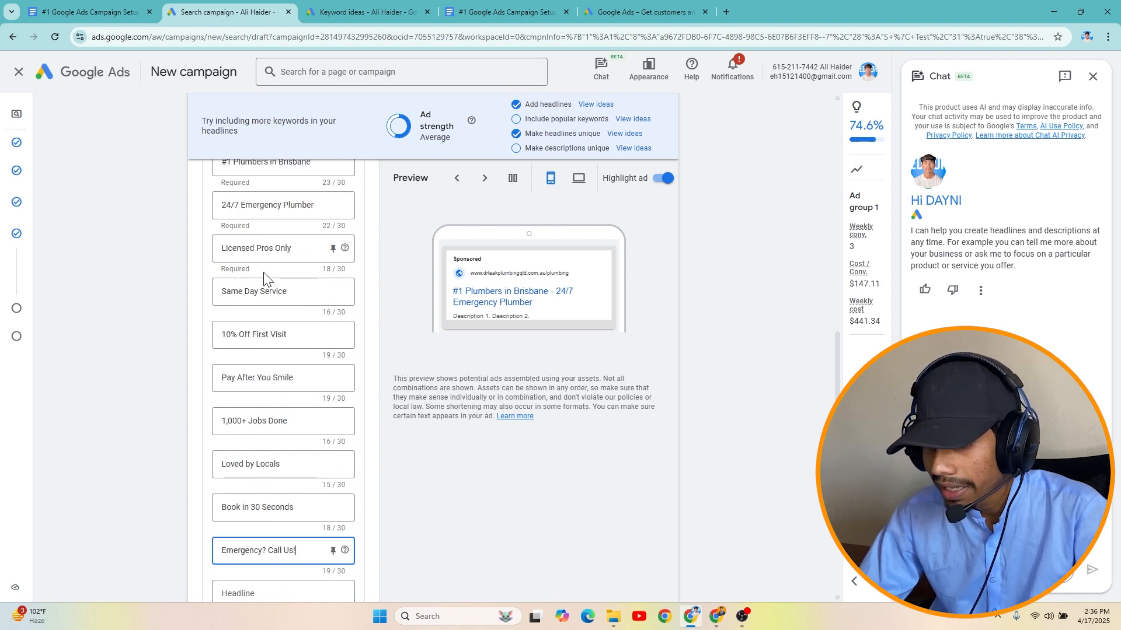
scroll(262, 415, "down", 1)
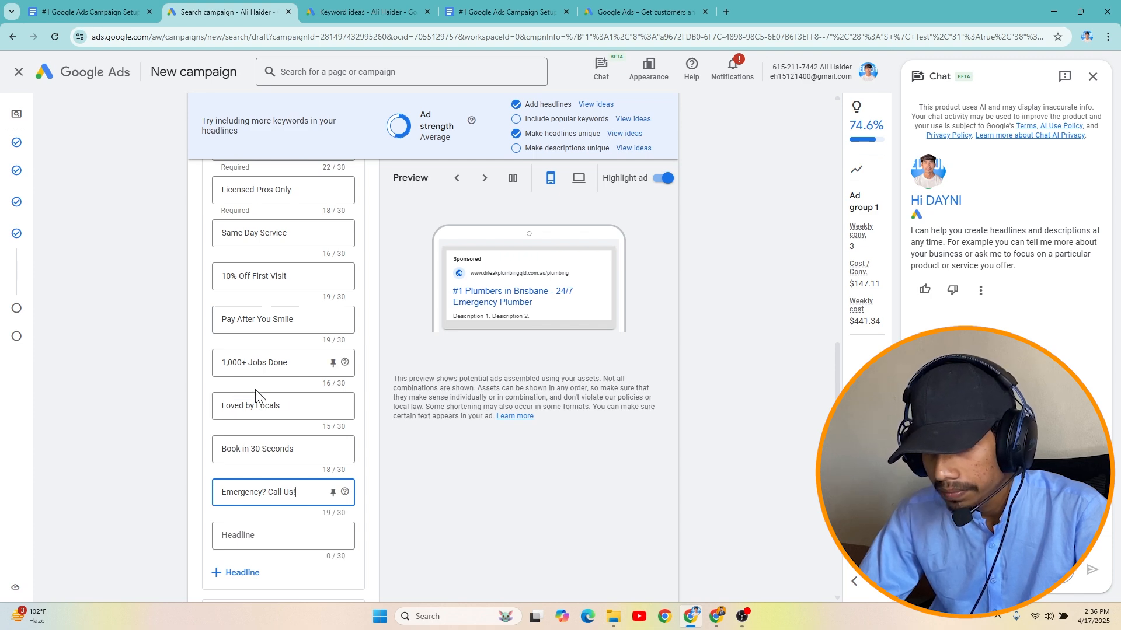
Step: Copy the four descriptions from the setup document into the ad, from "Brisbane plumbers available 24/7" to "Book online now for a reliable plumber"
scroll(254, 390, "down", 5)
left_click(500, 9)
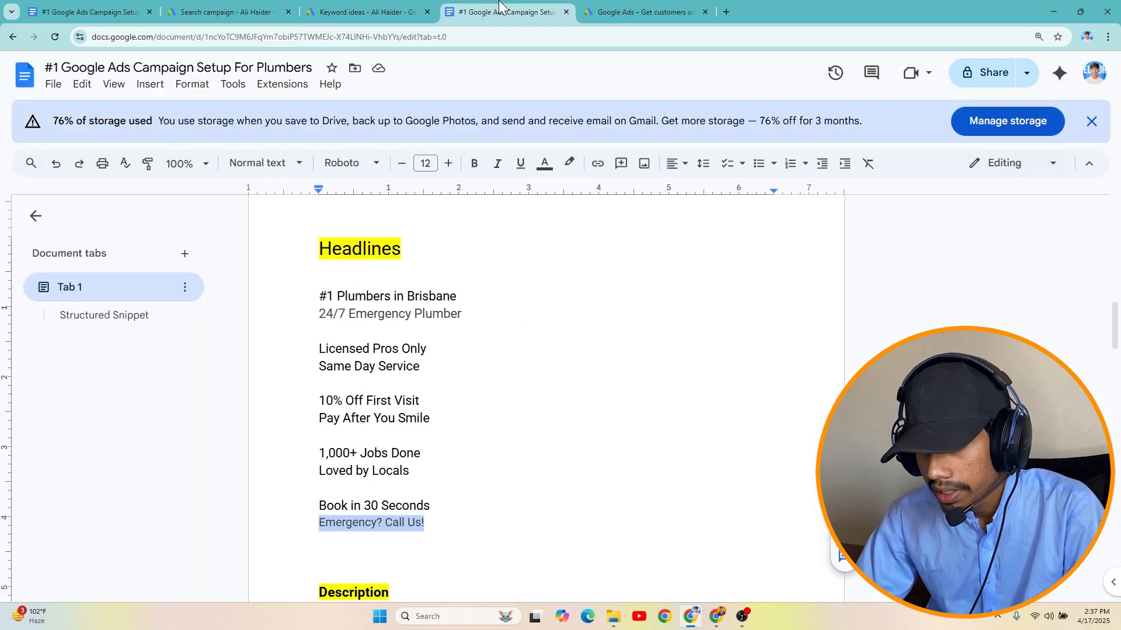
scroll(446, 315, "down", 4)
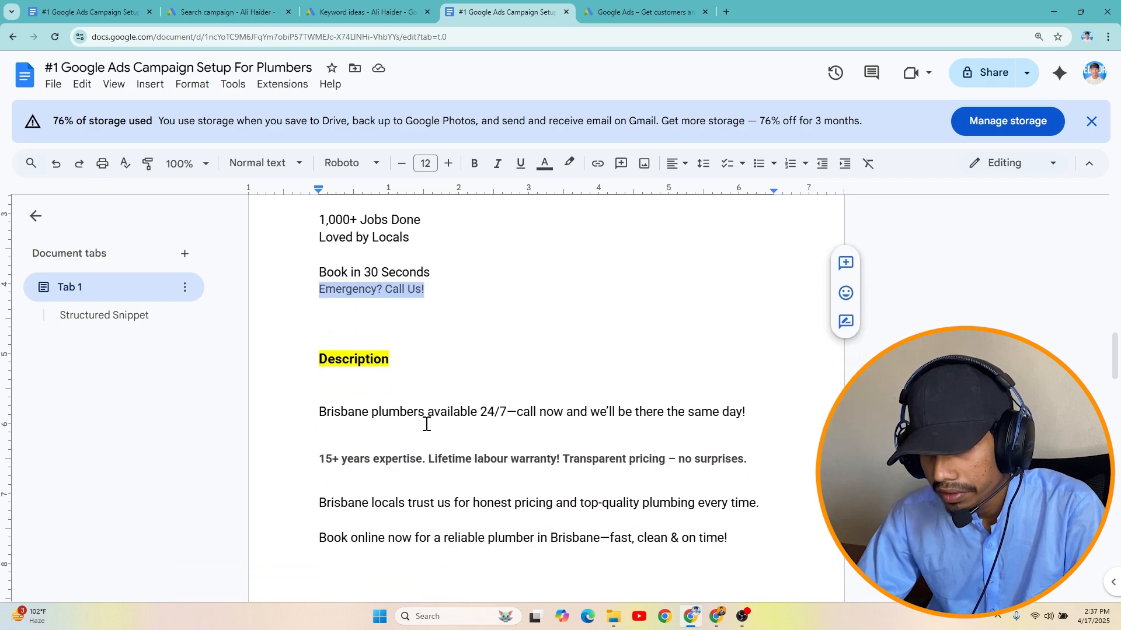
triple_click(409, 459)
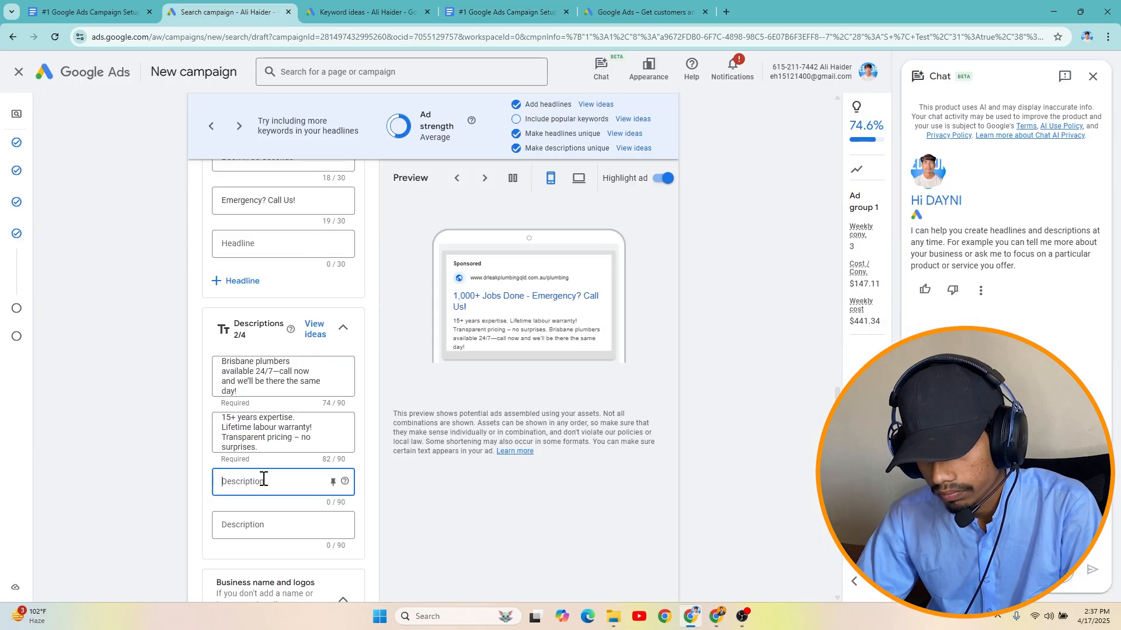
type("Book online now for a reliable plumber in Brisbane—fast, clean & on time!")
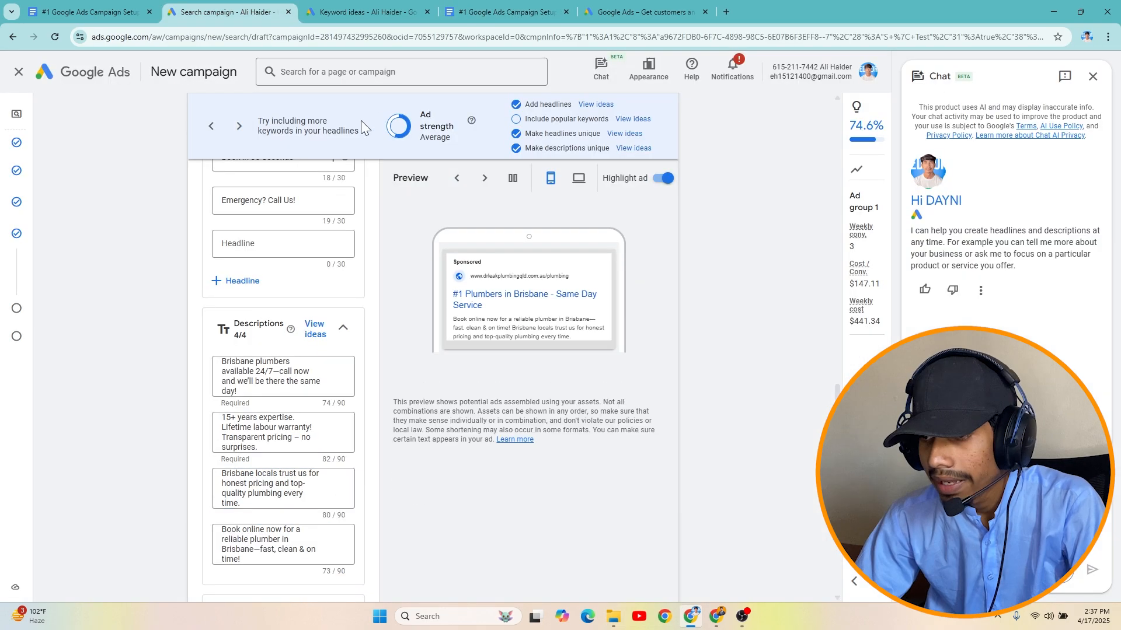
left_click_drag(415, 137, 453, 137)
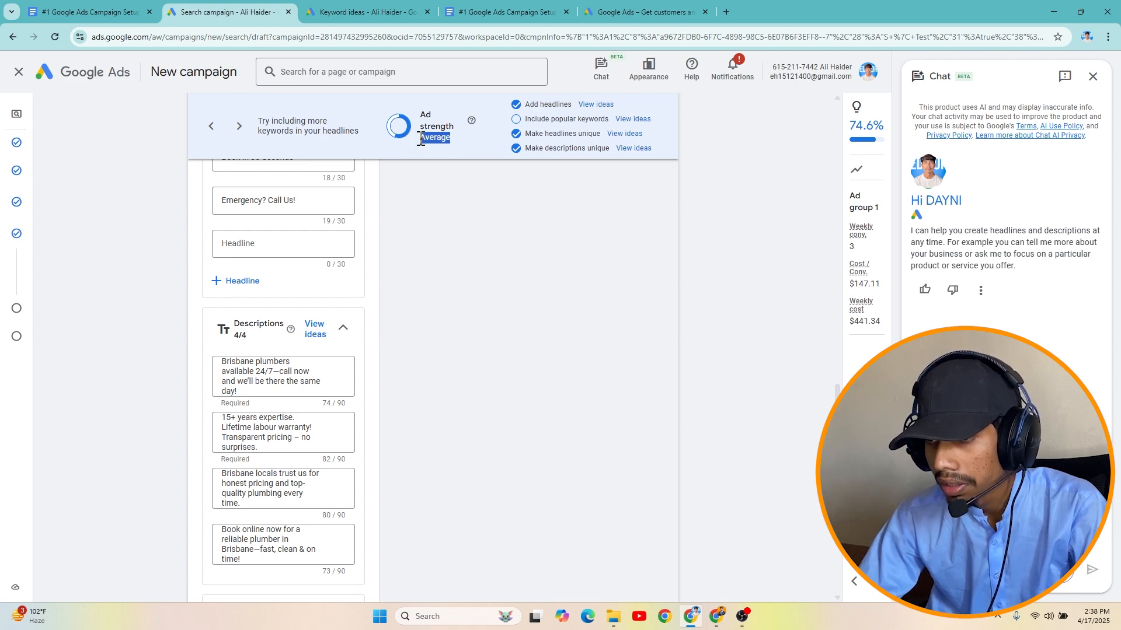
Step: Add the sitelinks "Get a Free Quote", "How We Beat Any Price", "Lifetime Warranty" and "Our Happy Clients" with their description lines
scroll(227, 308, "down", 7)
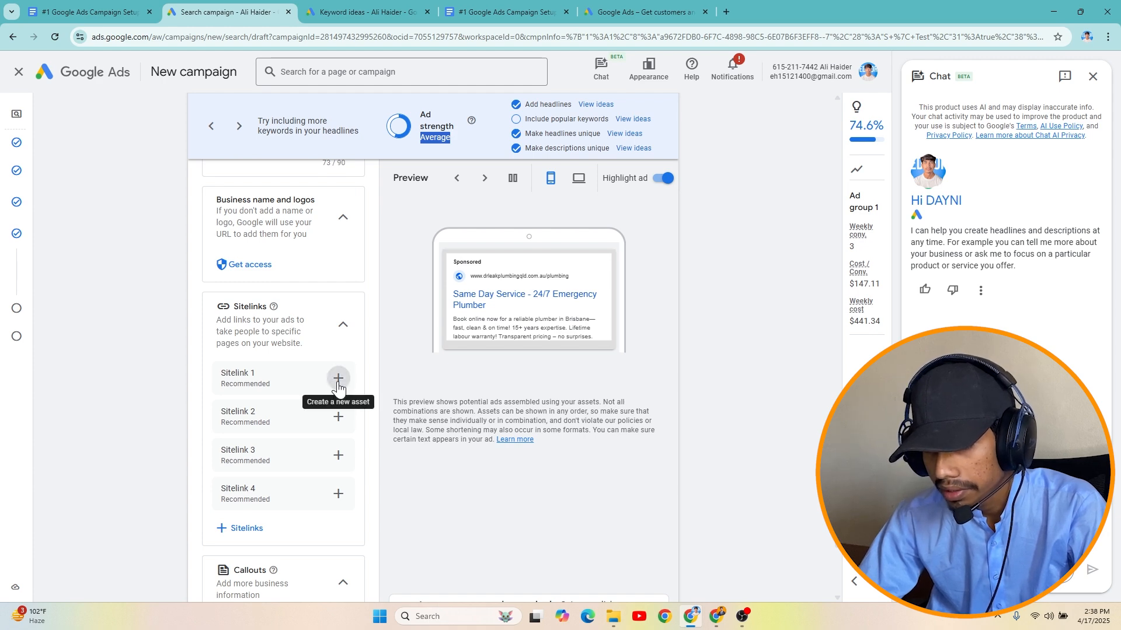
left_click(338, 378)
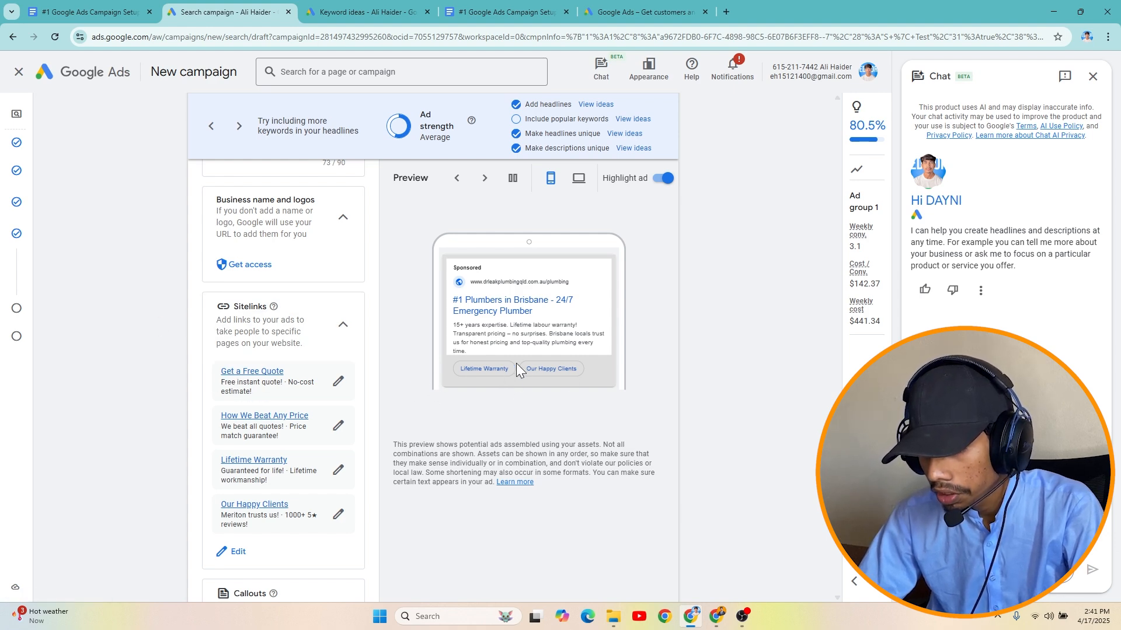
Step: Add four callouts to the ad, including "24/7 Emergency Service", "Same-Day Repairs" and "Licensed & Insured"
scroll(312, 362, "down", 3)
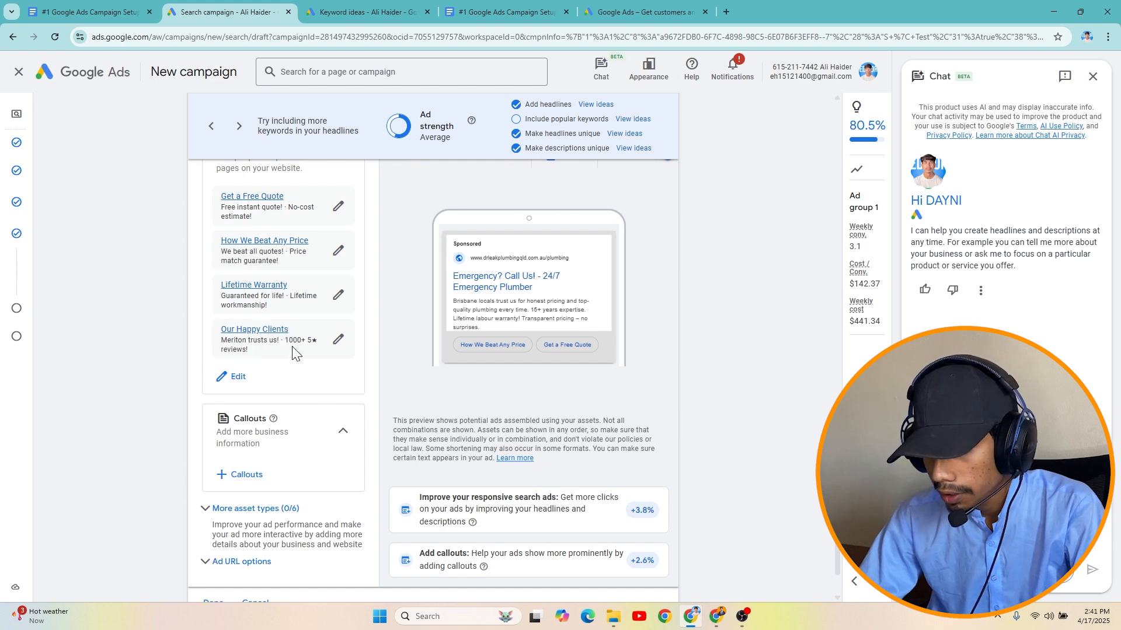
left_click(244, 474)
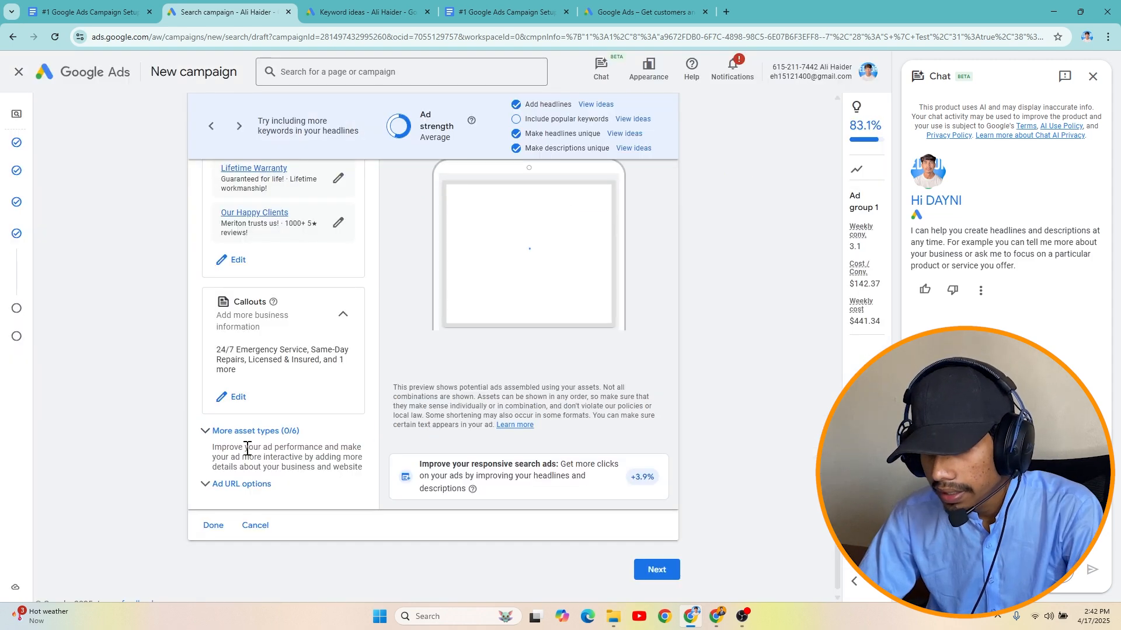
Step: Add a call asset with the business's Australian phone number, scheduled for all days, and apply it to the campaign
left_click(237, 431)
scroll(281, 455, "down", 1)
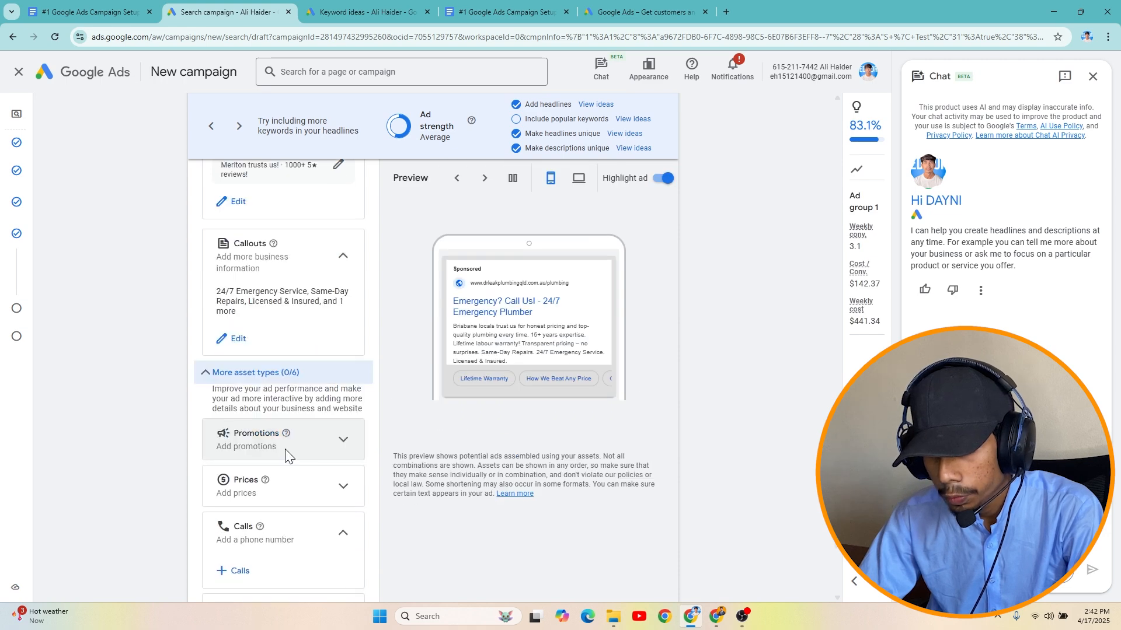
scroll(285, 450, "down", 1)
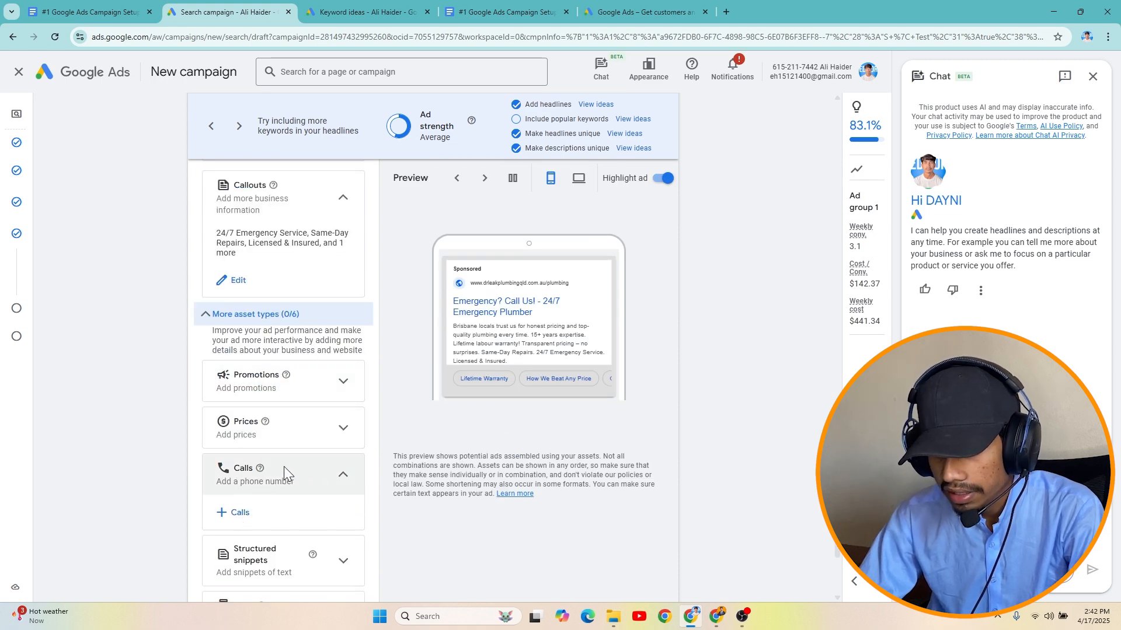
left_click(247, 517)
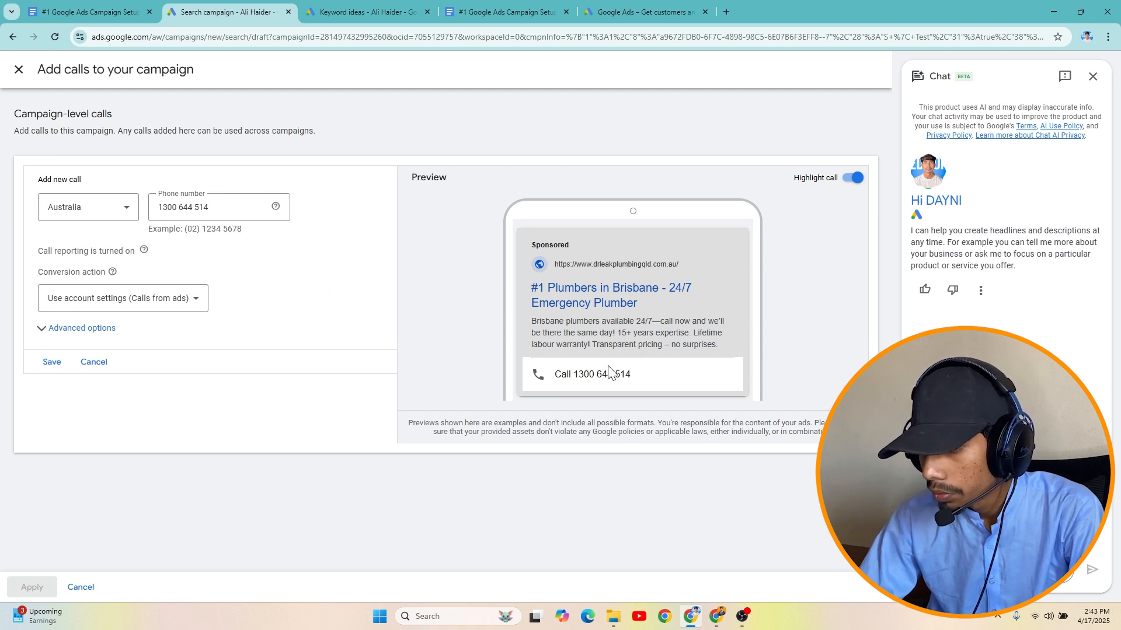
left_click(76, 330)
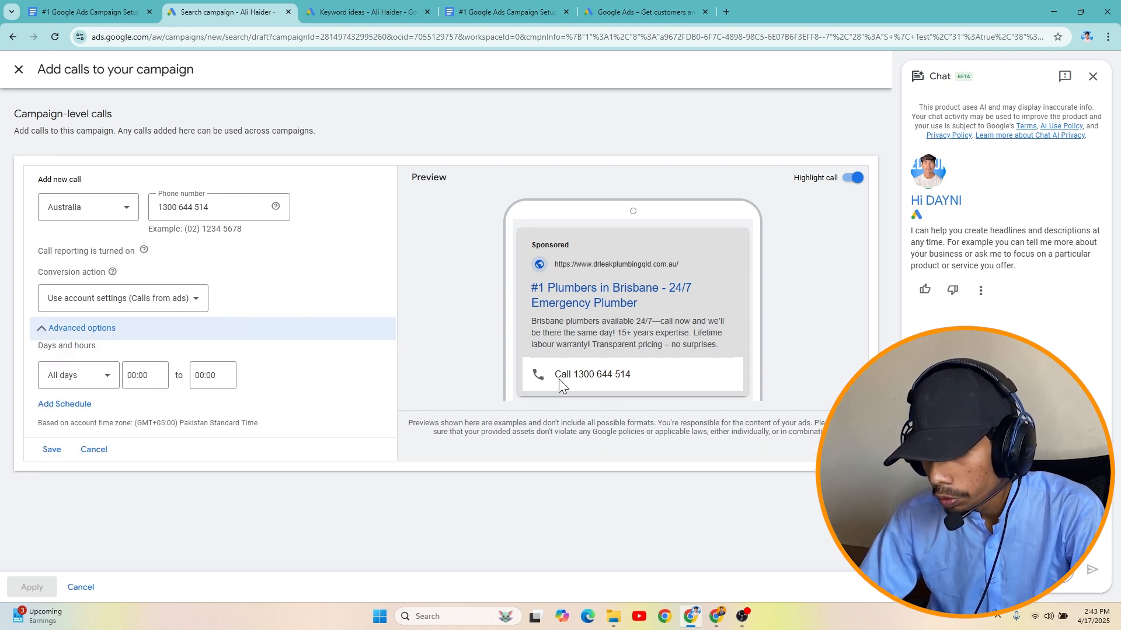
left_click(88, 386)
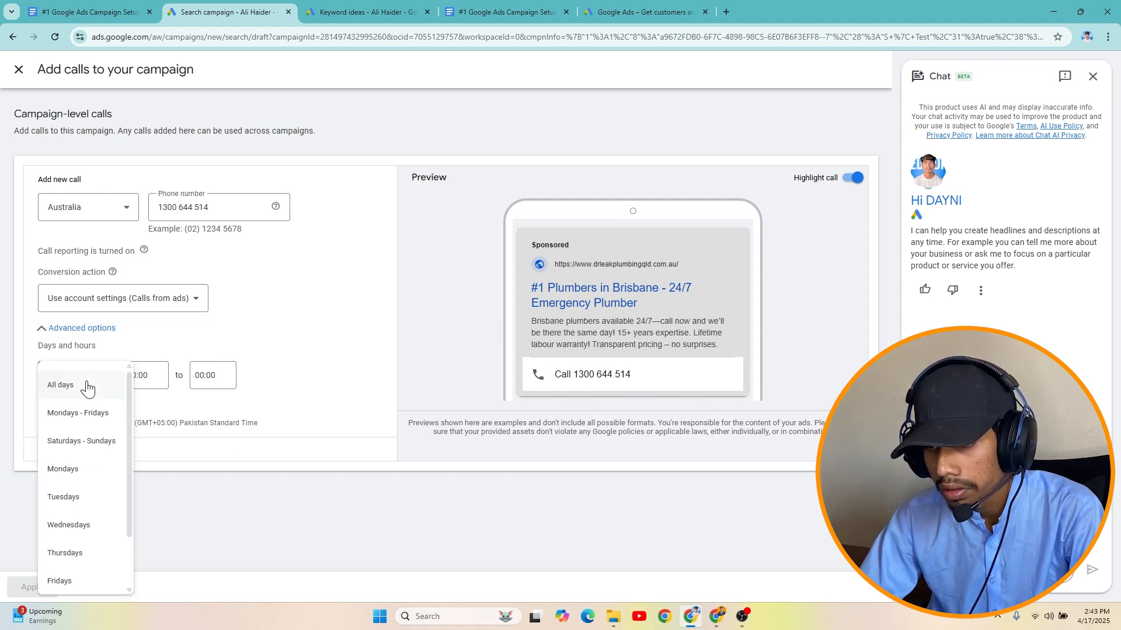
left_click(30, 349)
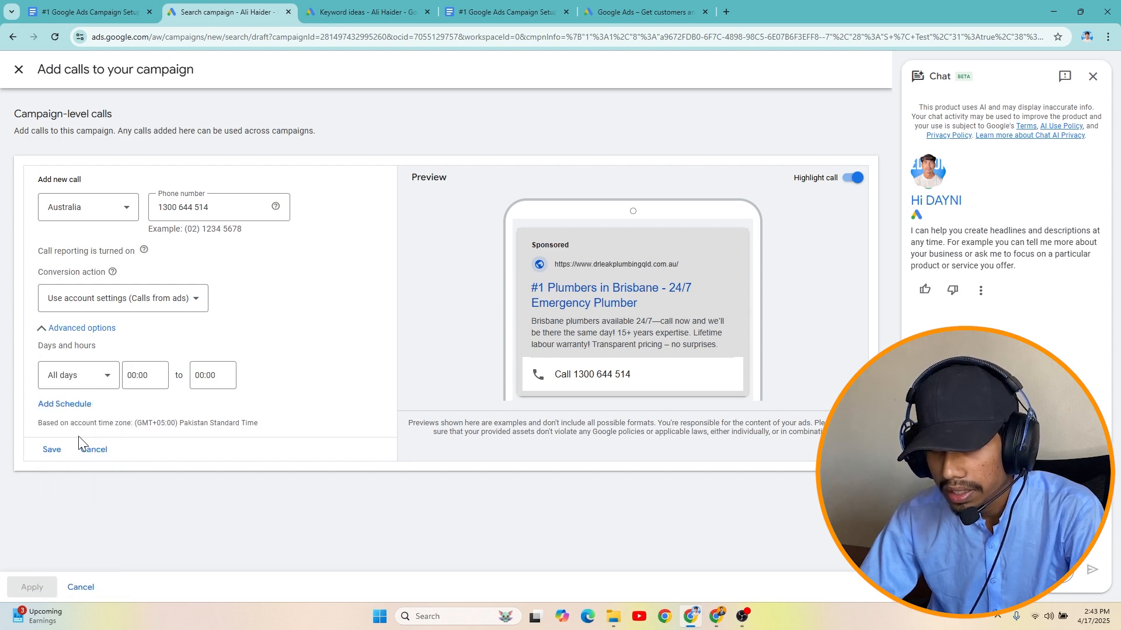
left_click(51, 449)
left_click(32, 587)
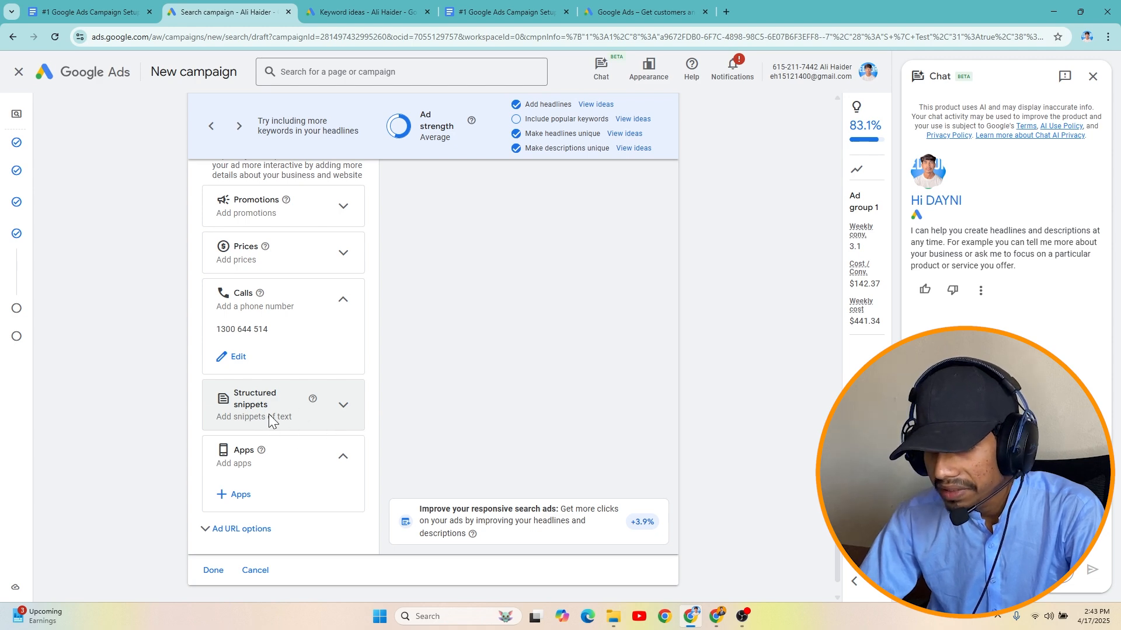
Step: Create a structured snippet with the header Service catalog and the values "Emergency Plumber", "Blocked Drains" and "Leak Detection"
left_click(278, 402)
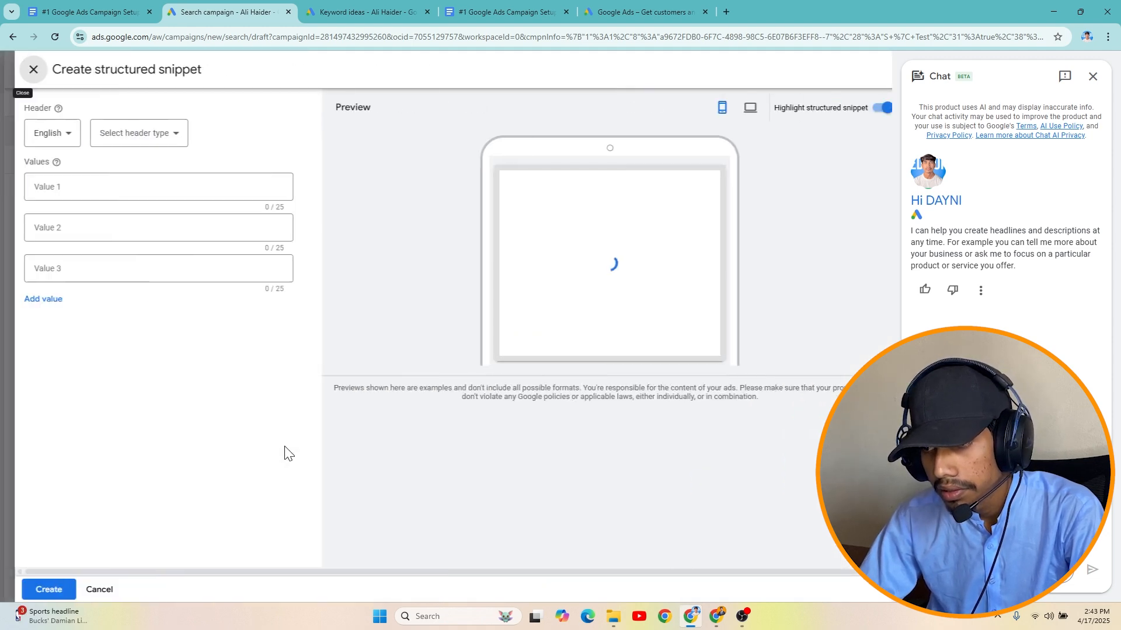
left_click(132, 135)
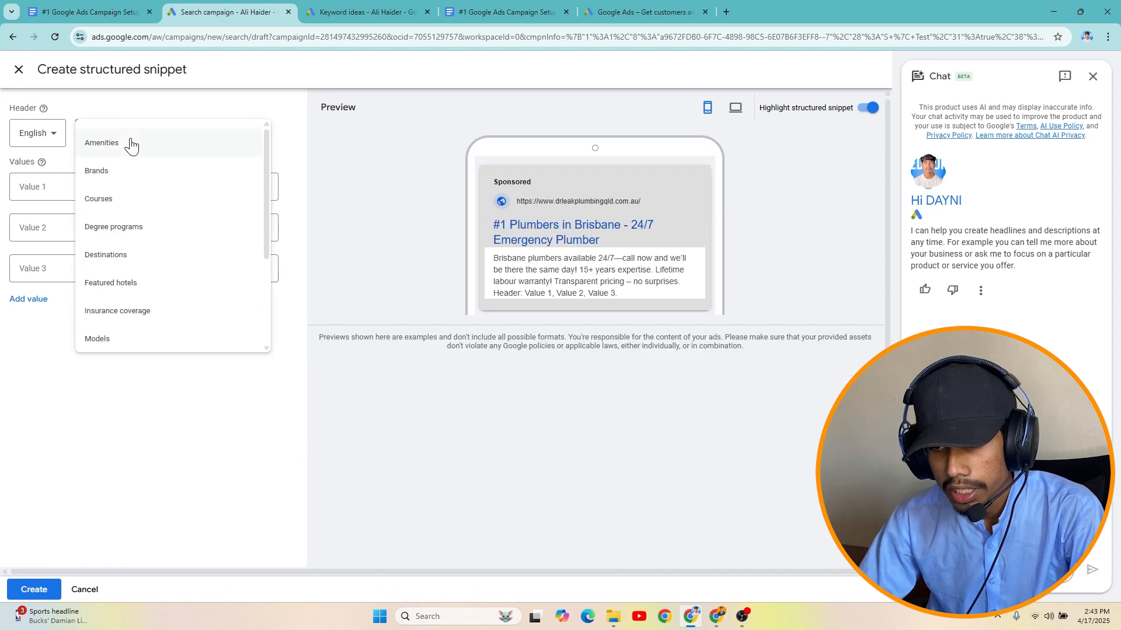
scroll(161, 301, "down", 2)
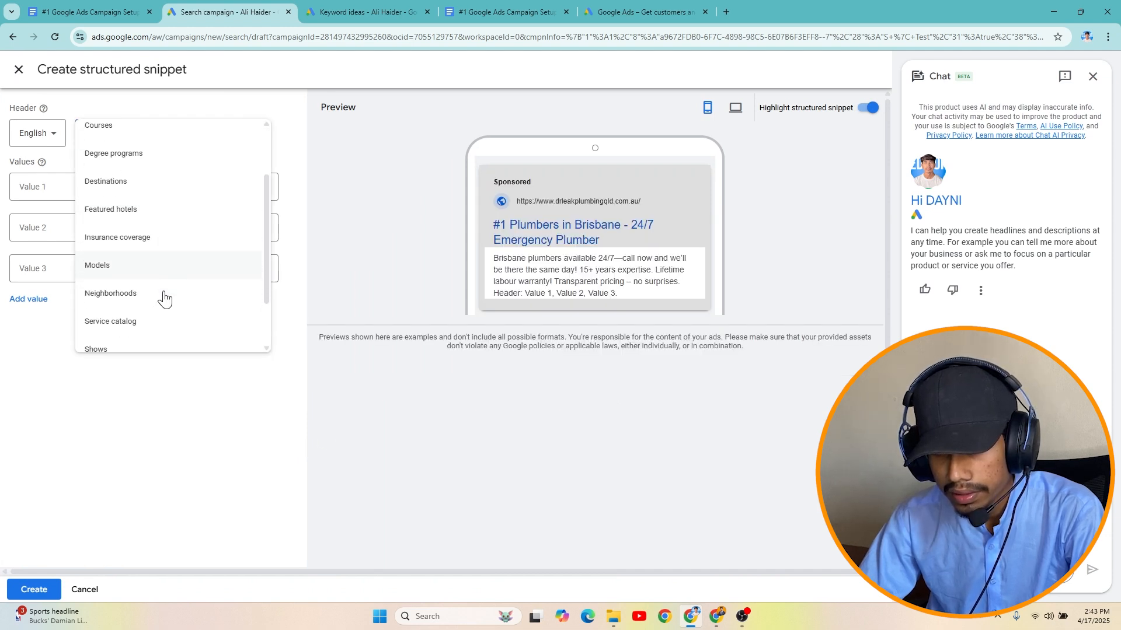
scroll(124, 308, "down", 1)
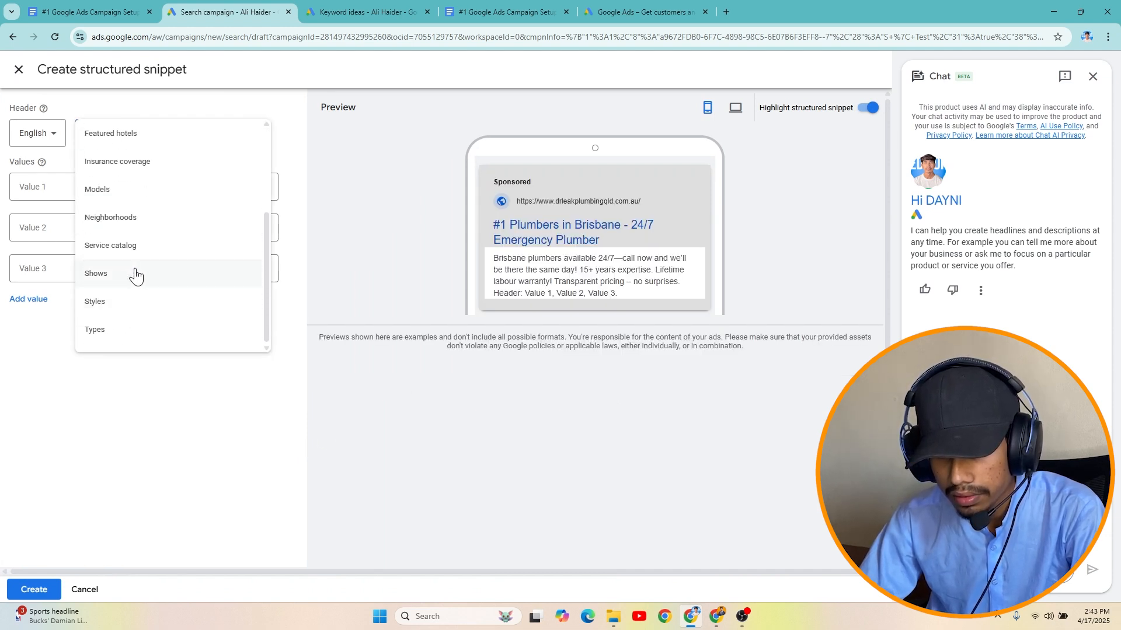
left_click(142, 250)
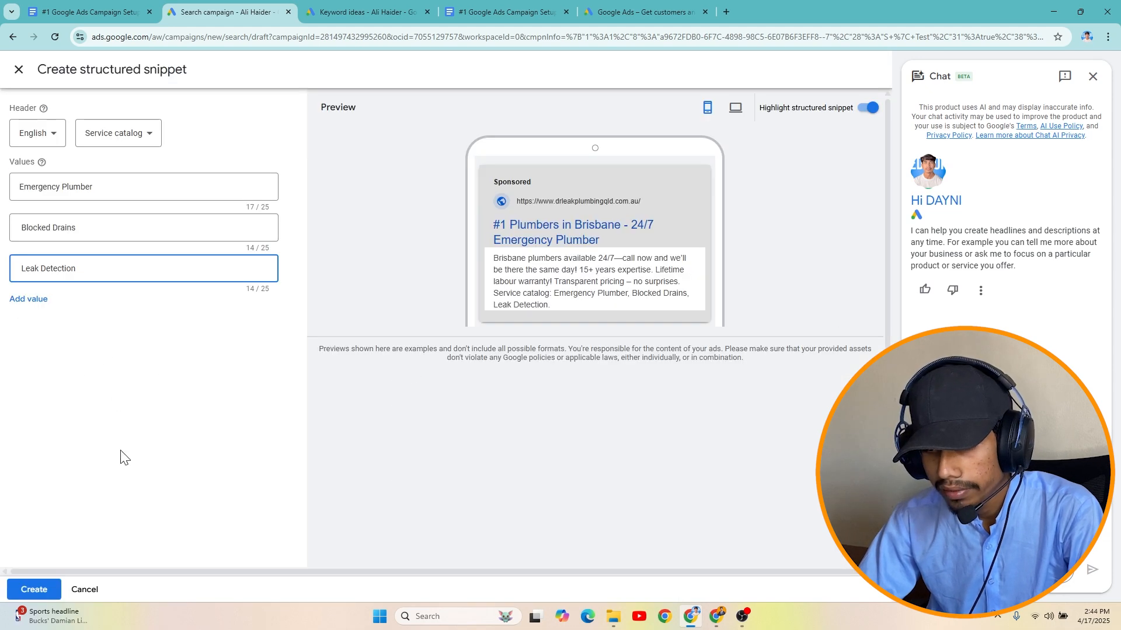
left_click(34, 587)
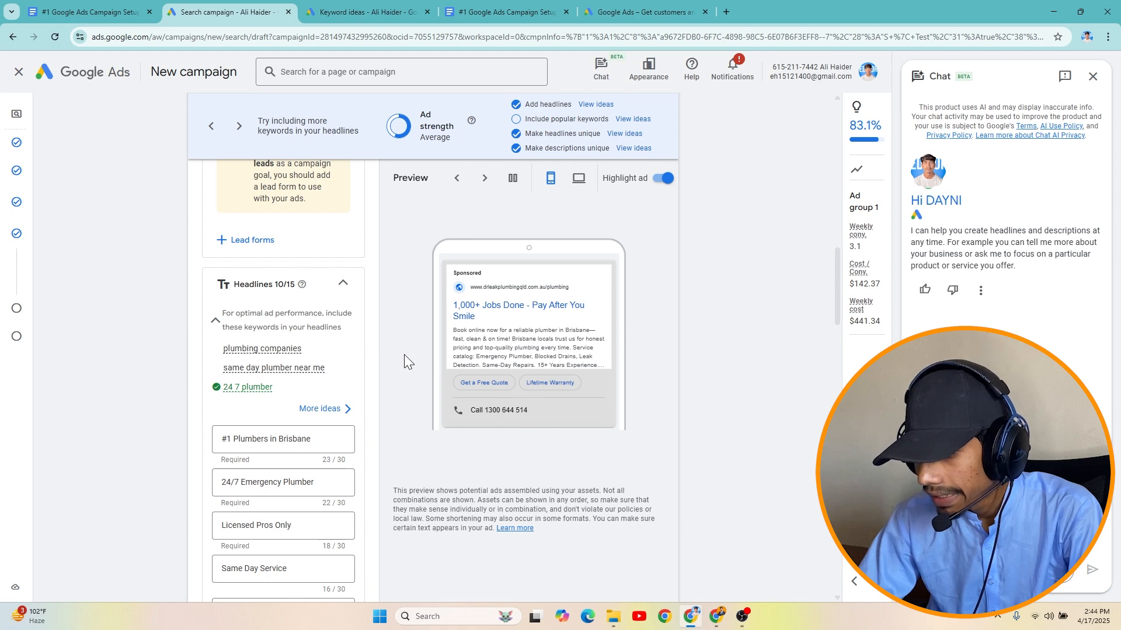
Step: Continue from the ad to the campaign budget and choose to set a custom budget
scroll(404, 356, "down", 15)
left_click(648, 560)
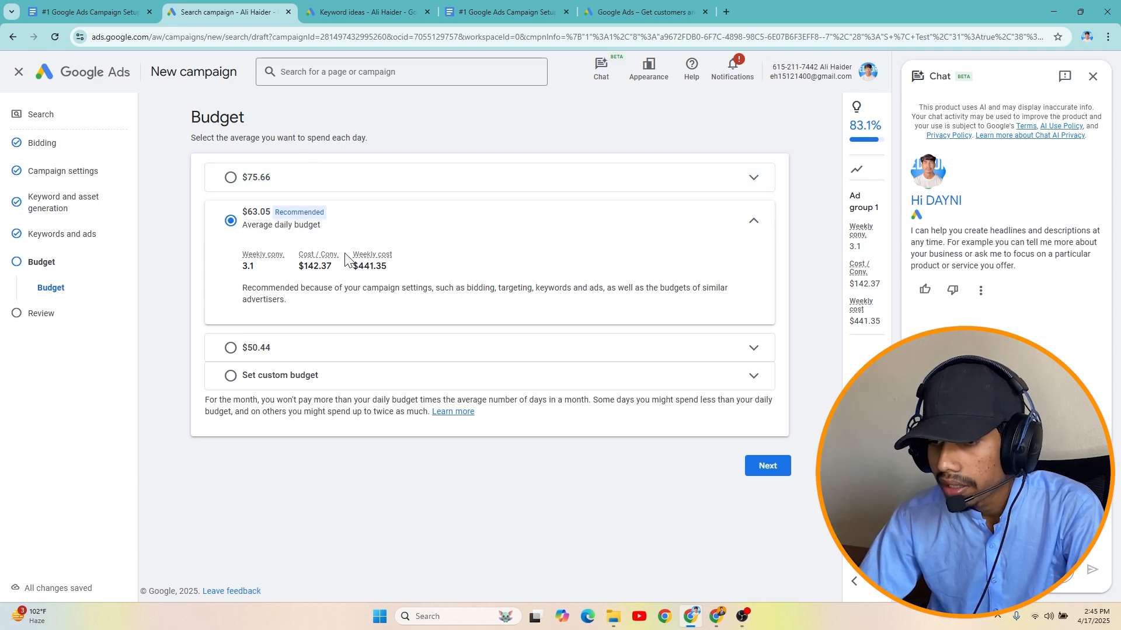
left_click(286, 380)
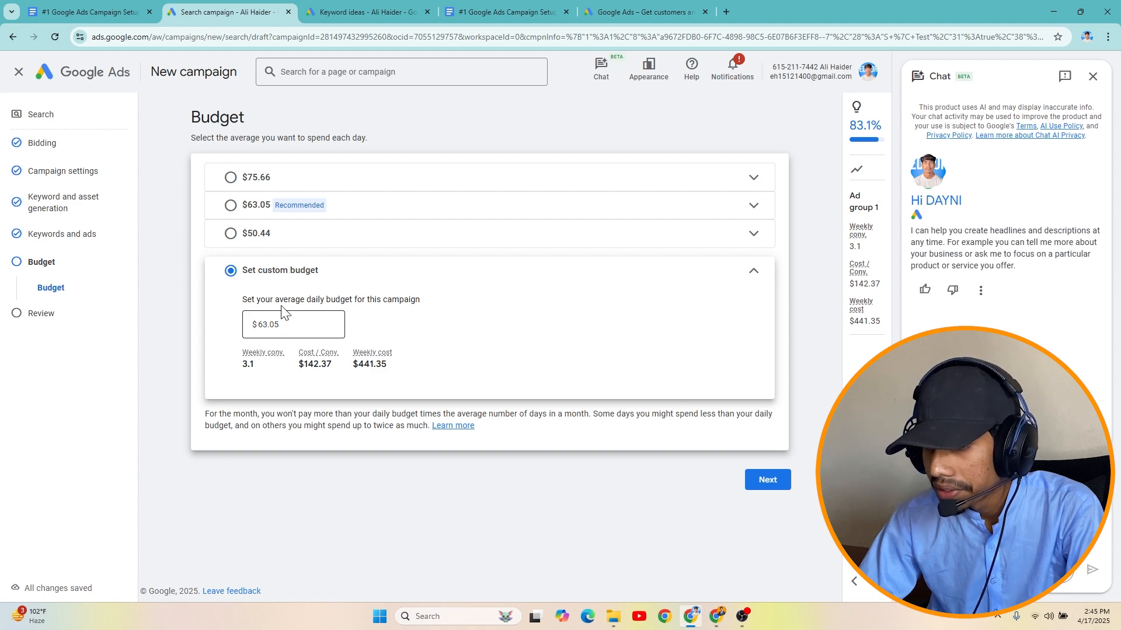
Step: Look up the keyword bid range and the average CPC in the setup document
left_click(481, 5)
scroll(351, 315, "up", 10)
scroll(462, 295, "up", 10)
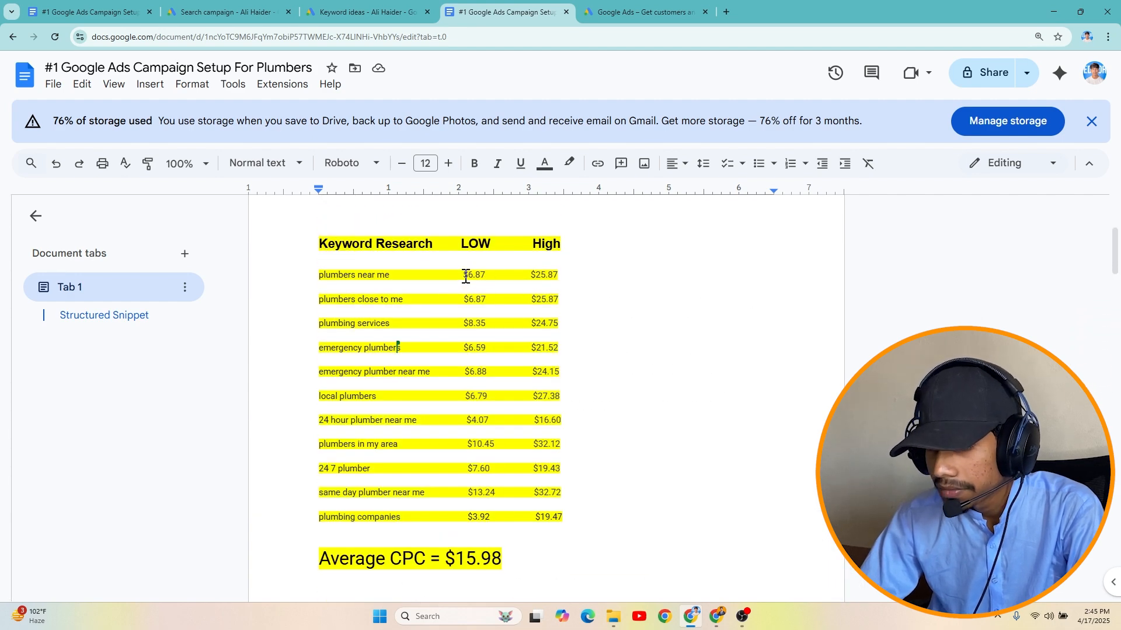
left_click_drag(464, 276, 491, 277)
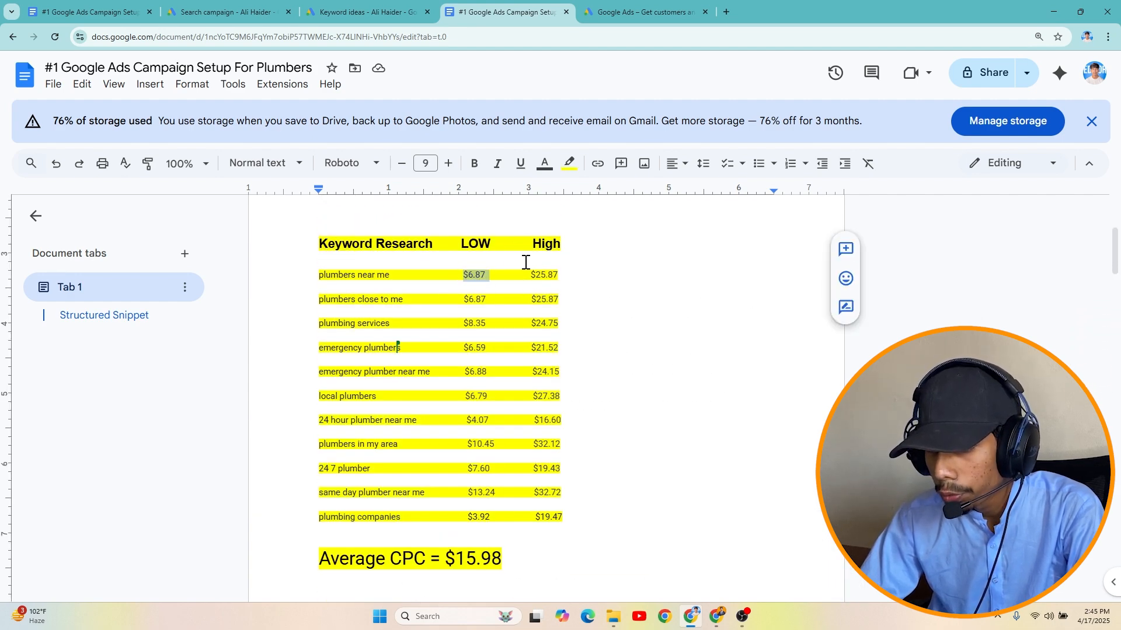
scroll(545, 269, "down", 2)
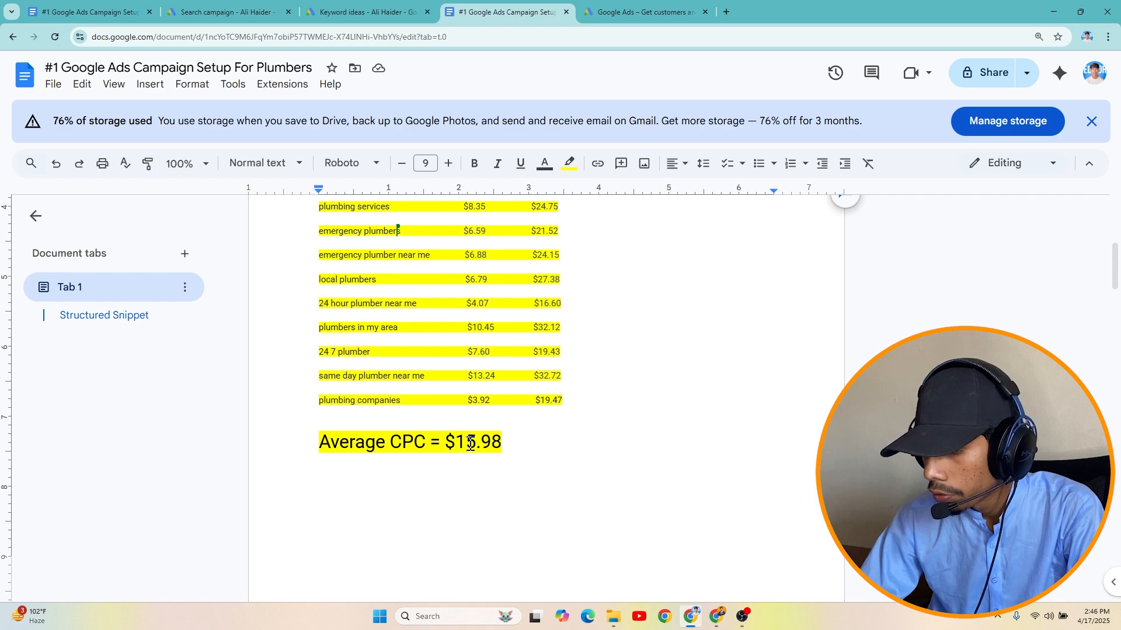
left_click_drag(446, 443, 503, 442)
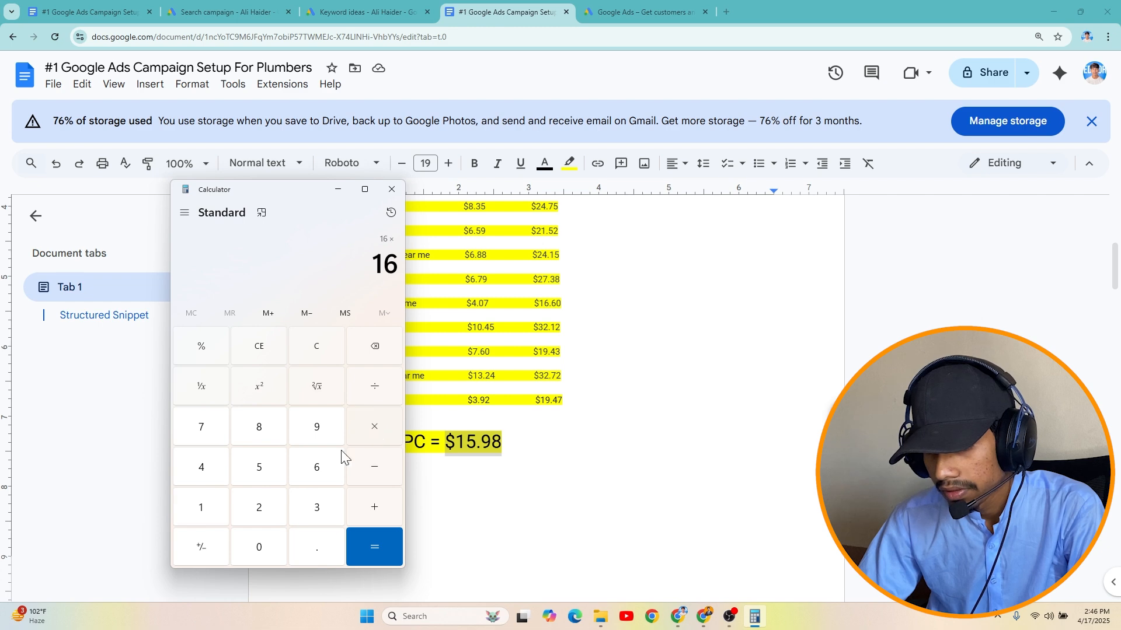
Step: Multiply the rounded average CPC of 16 by 10 in the calculator to estimate a daily budget
left_click(189, 514)
left_click(248, 552)
left_click(377, 547)
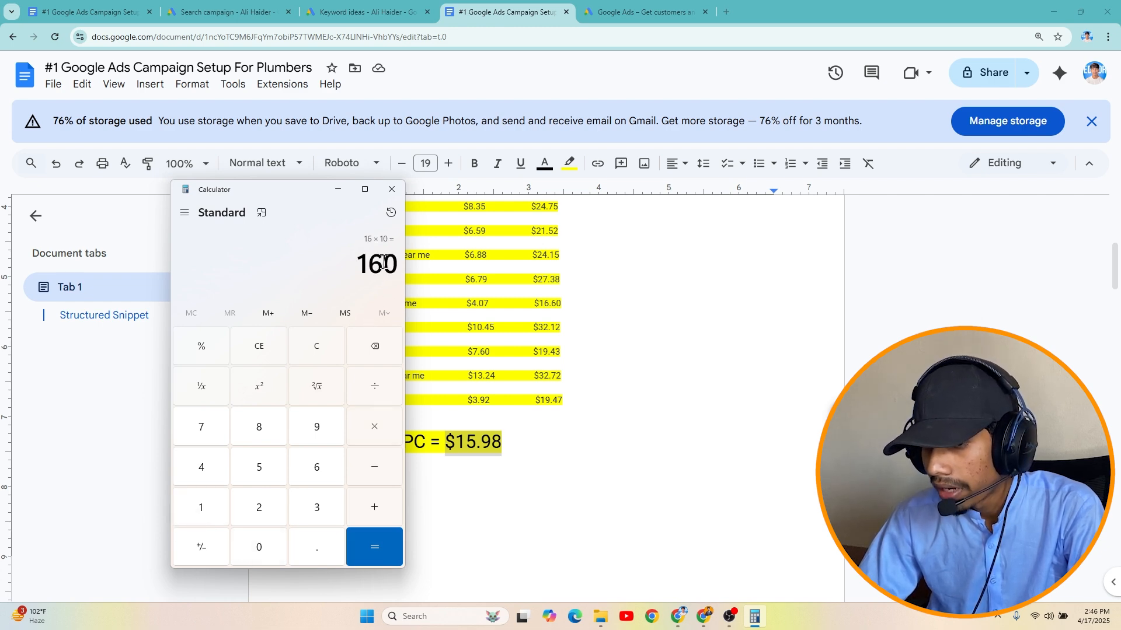
left_click(339, 190)
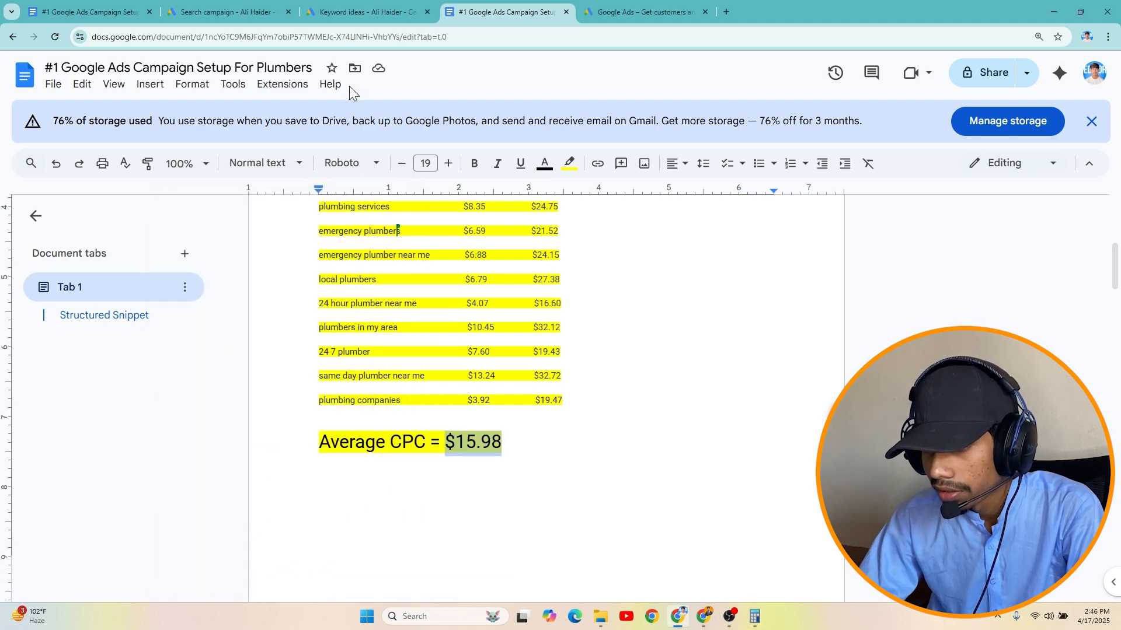
Step: Set the campaign's custom average daily budget to $150 and continue to the review
left_click(236, 12)
double_click(283, 324)
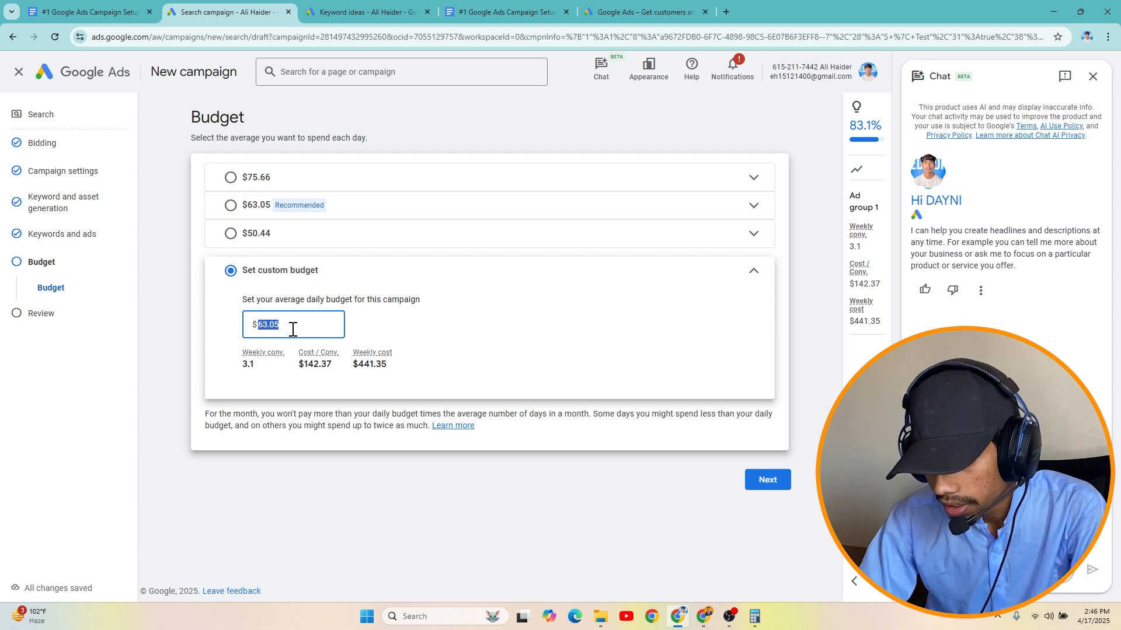
type("$")
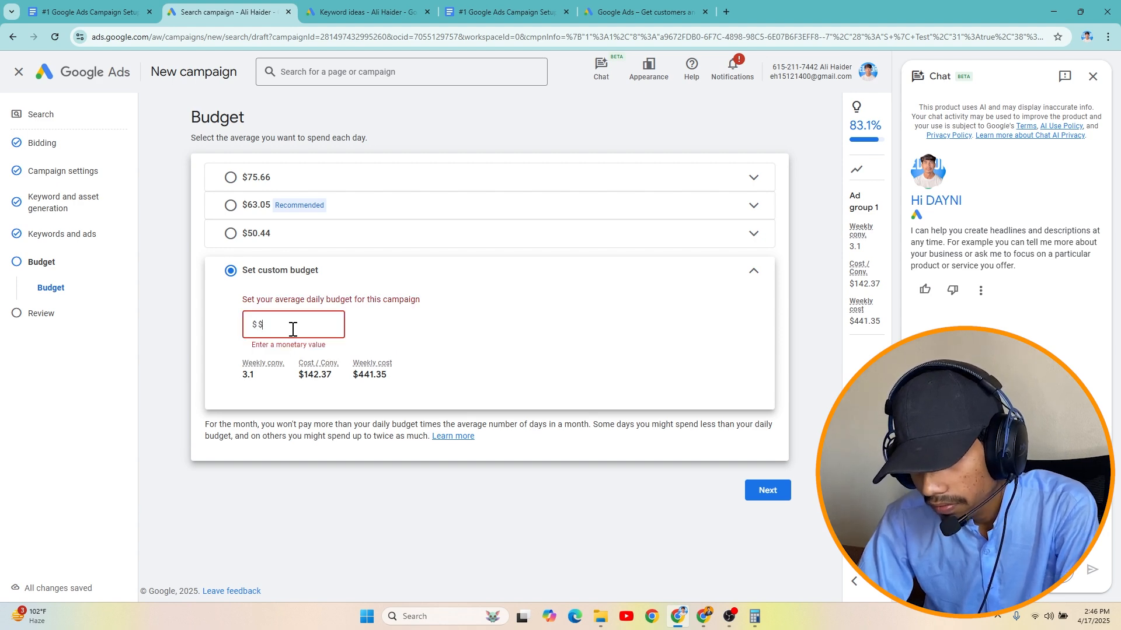
type("15")
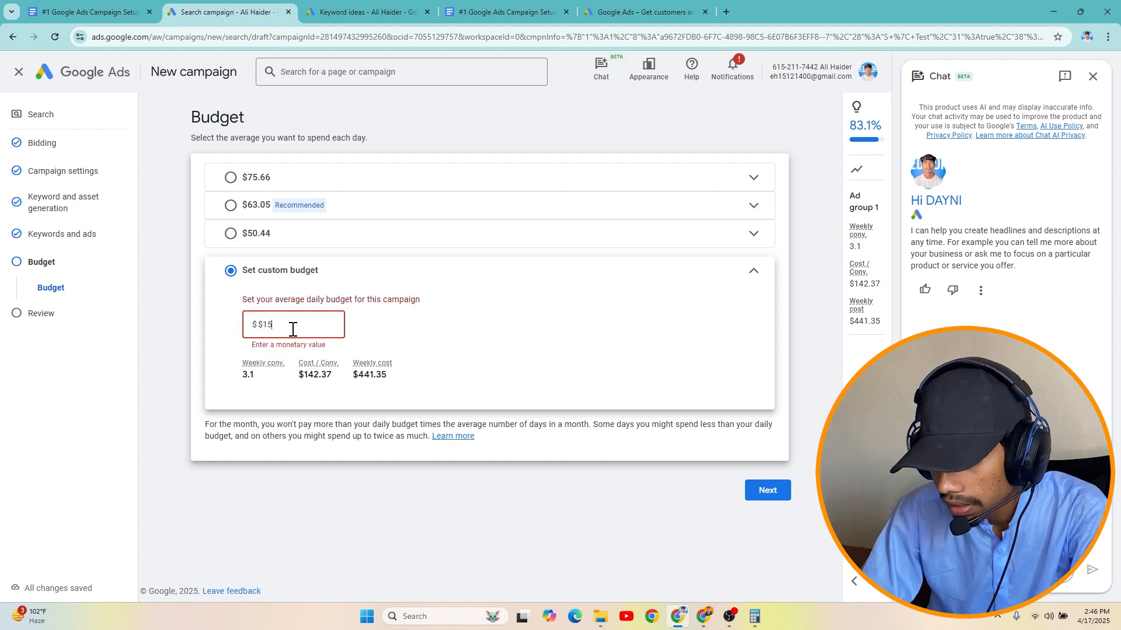
type("0")
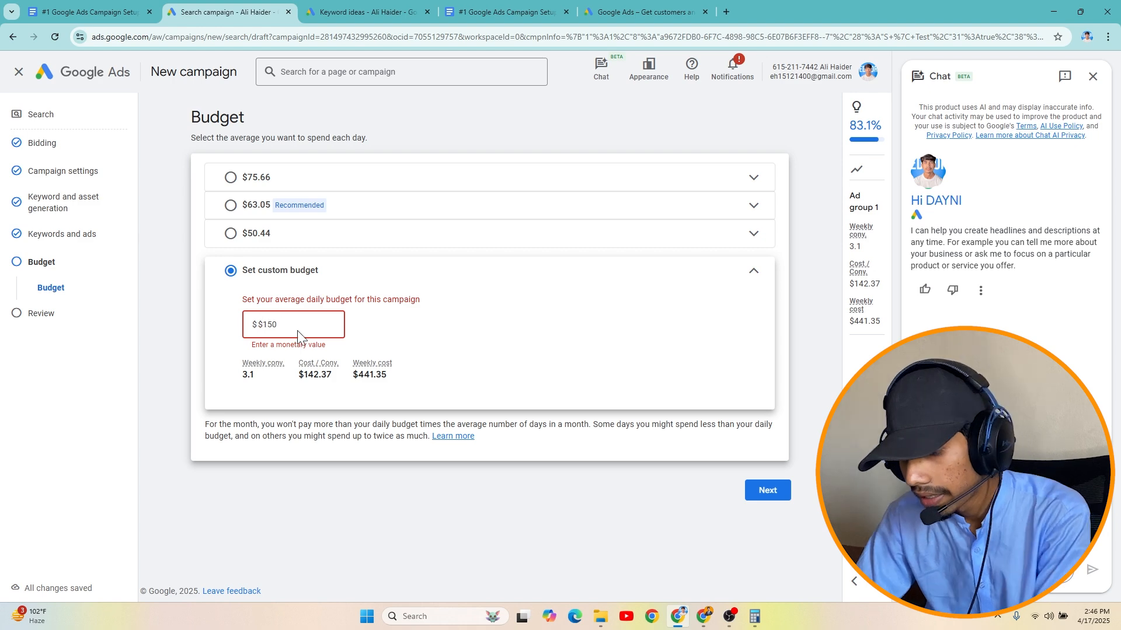
key("Home")
key("Delete")
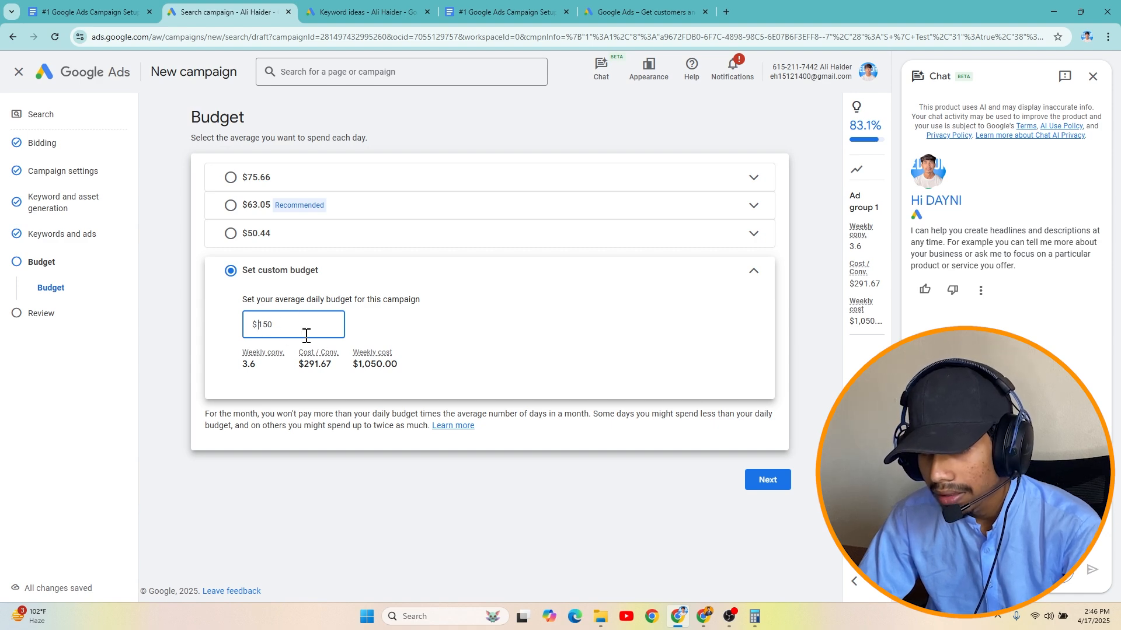
left_click(759, 481)
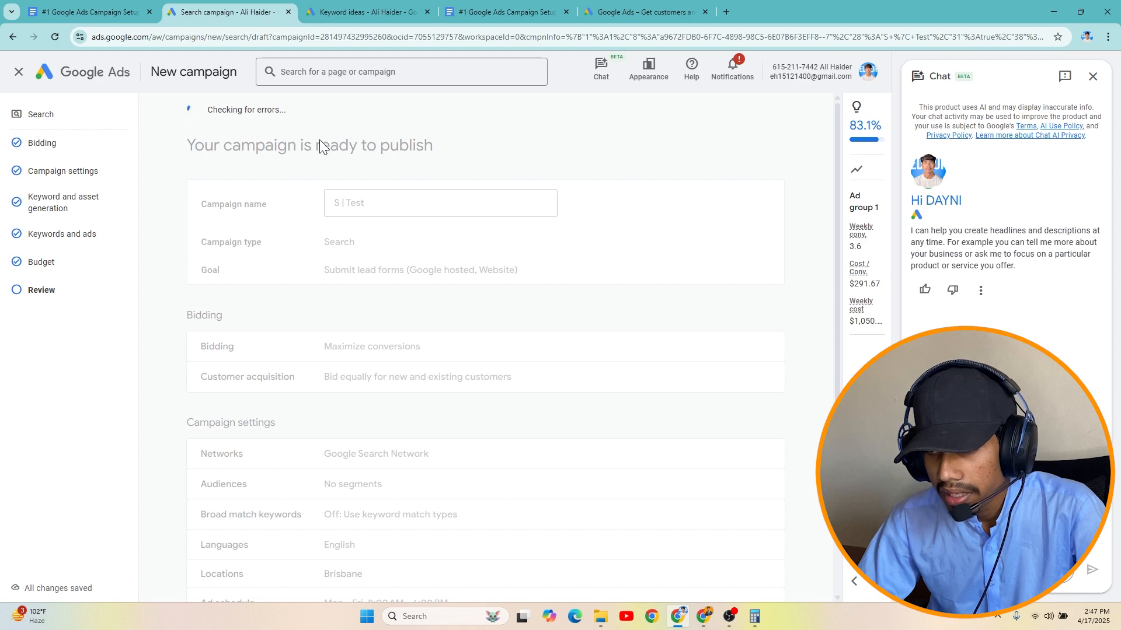
Step: Review the campaign summary and publish the "S | Test" campaign
scroll(564, 242, "down", 2)
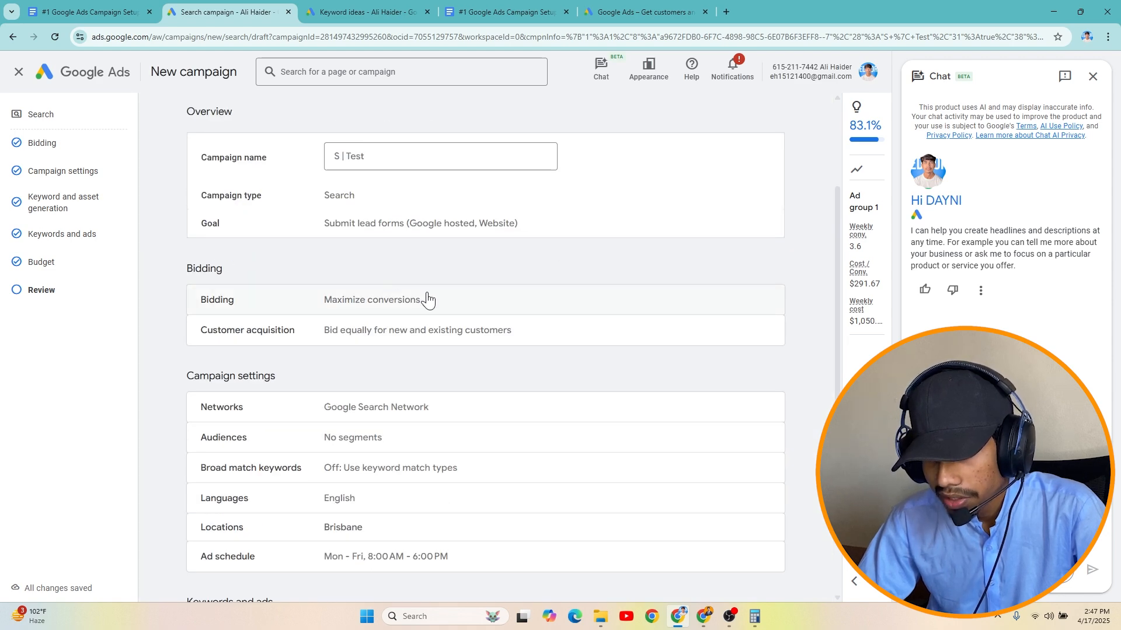
scroll(452, 286, "down", 4)
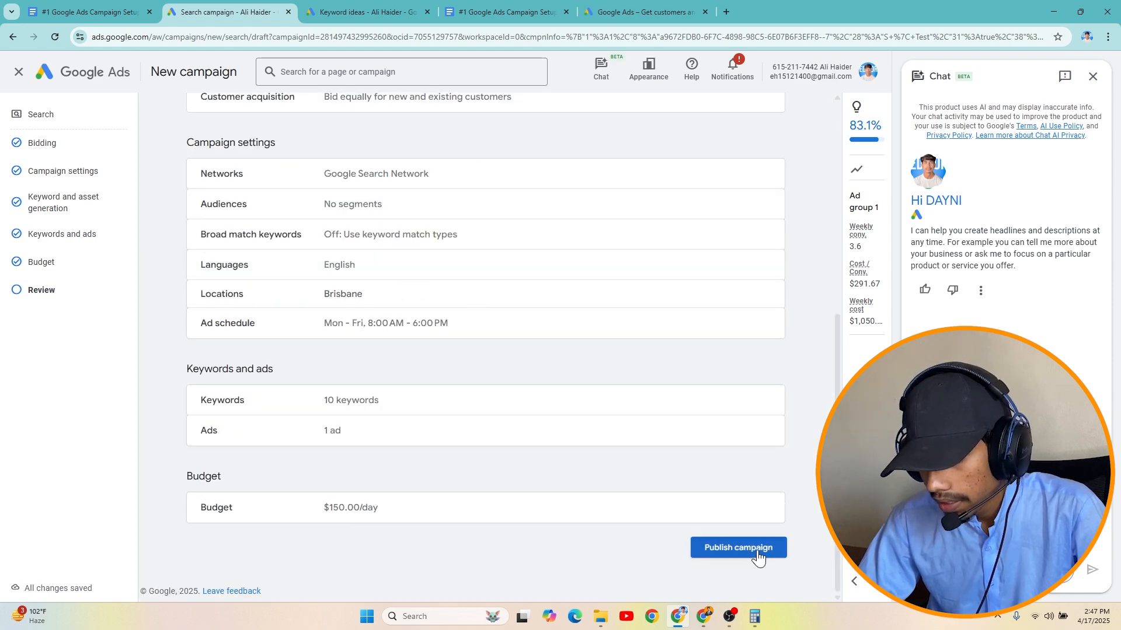
left_click(756, 552)
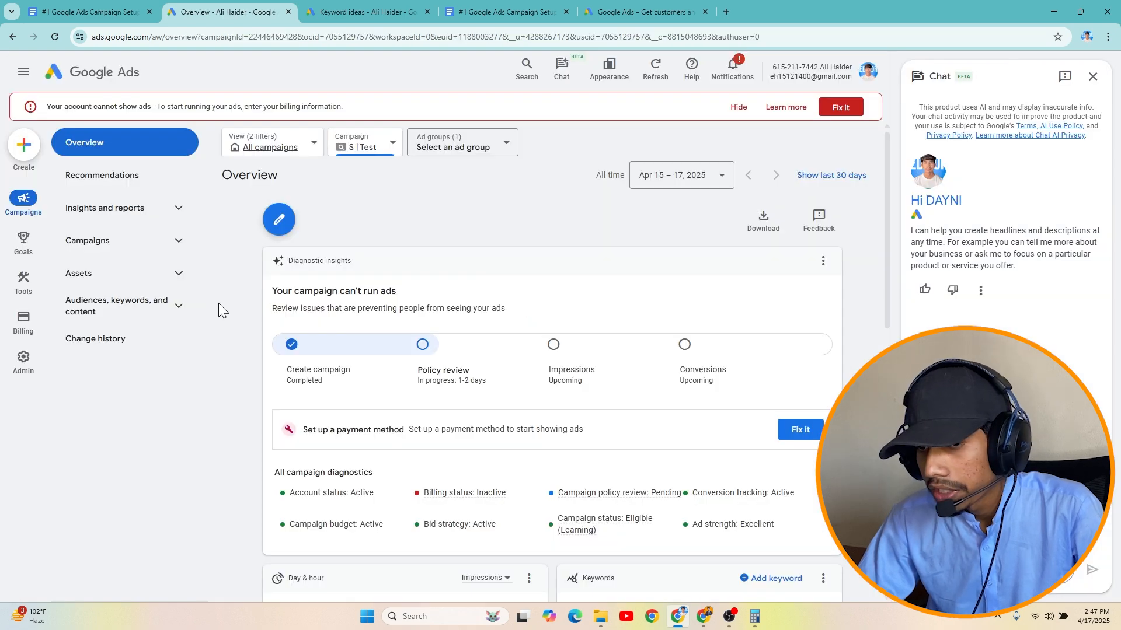
Step: Change the "S | Test" campaign's bid strategy to Maximize clicks and enable a maximum cost per click bid limit
left_click(146, 249)
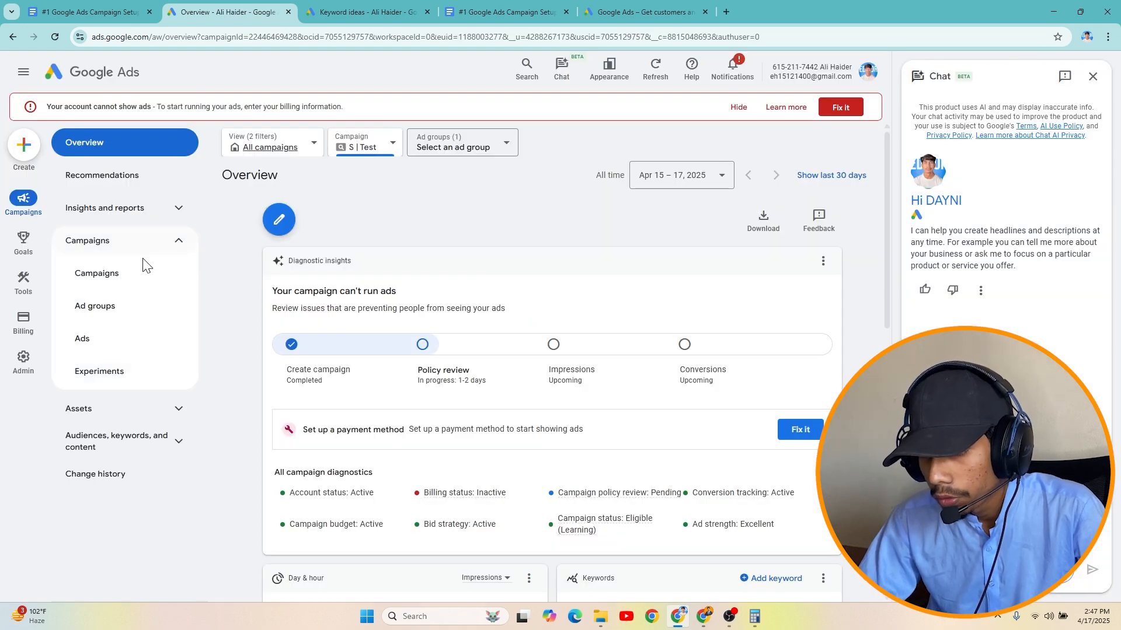
left_click(114, 276)
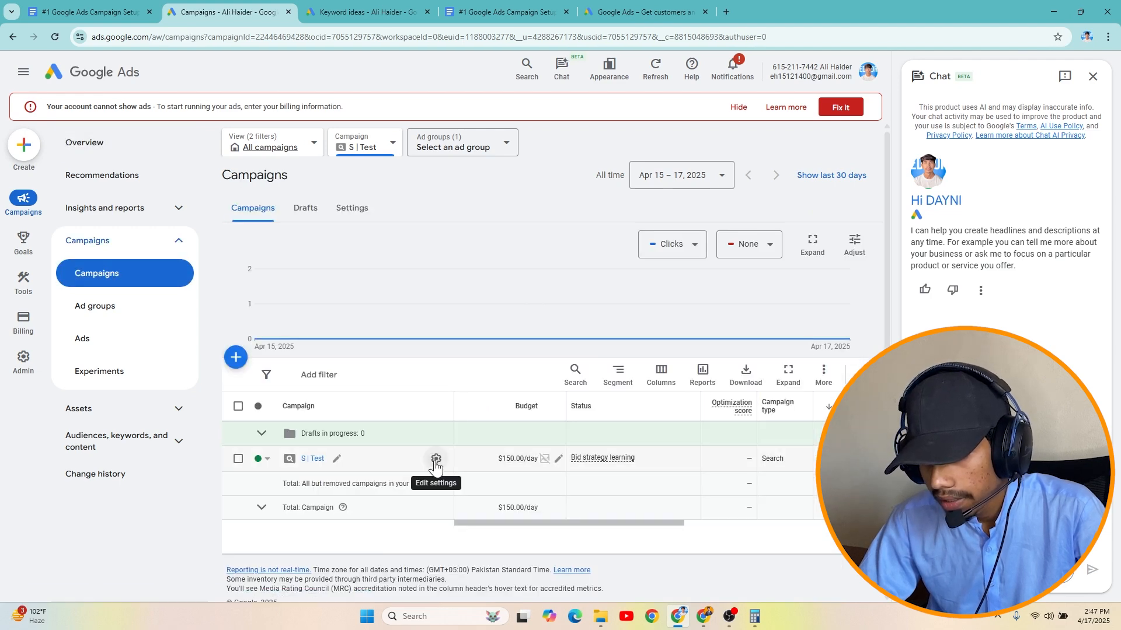
left_click(435, 459)
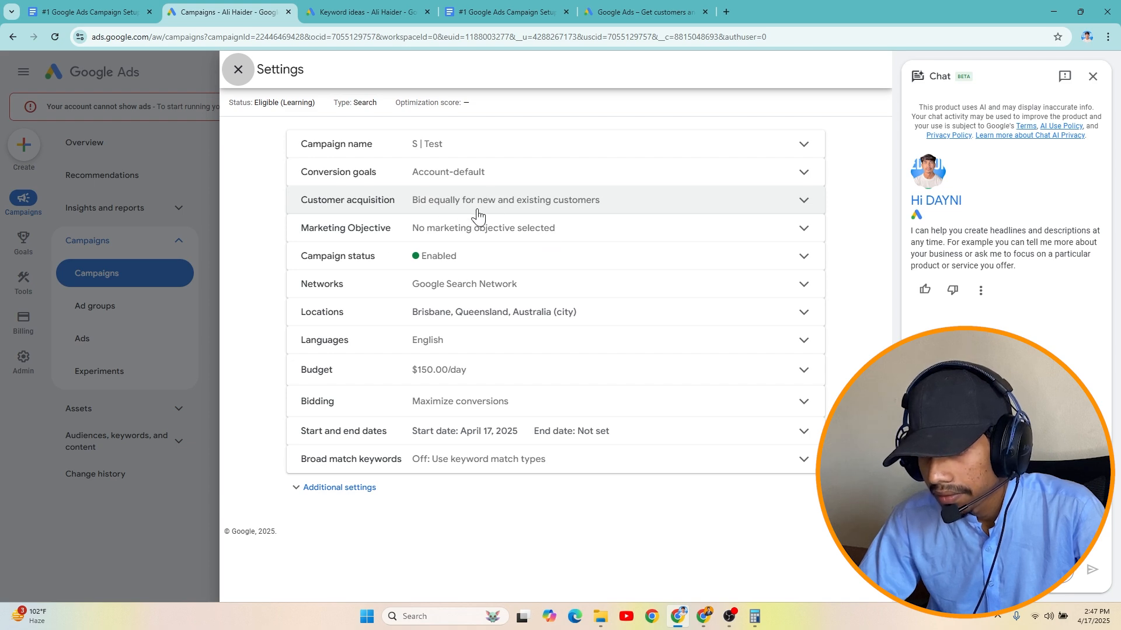
left_click(525, 401)
scroll(502, 416, "down", 1)
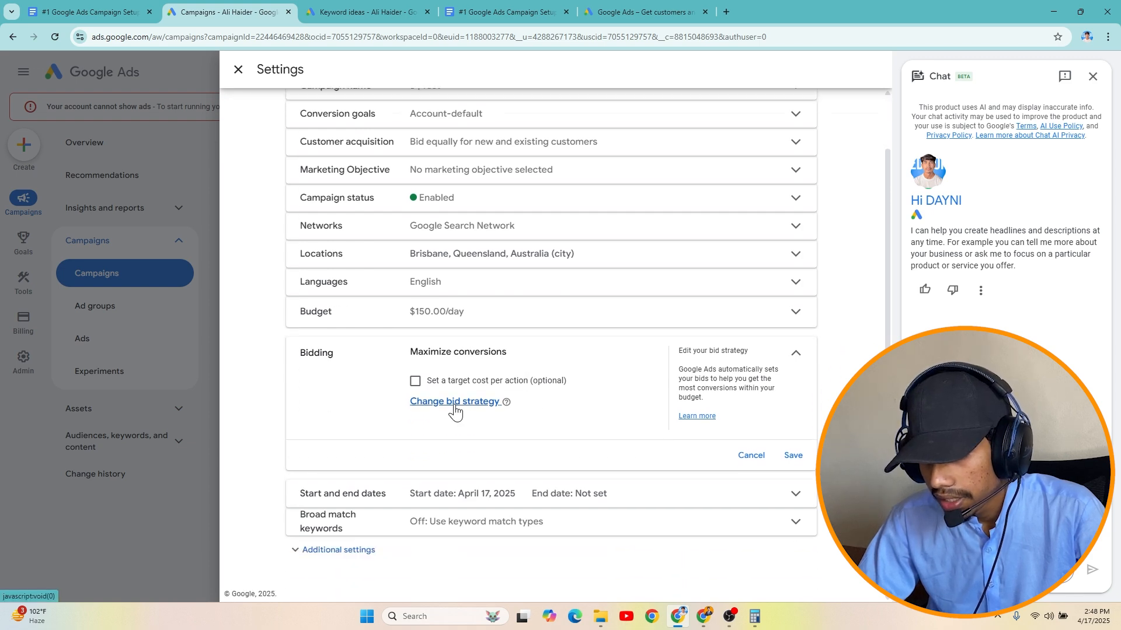
left_click(455, 403)
left_click(461, 441)
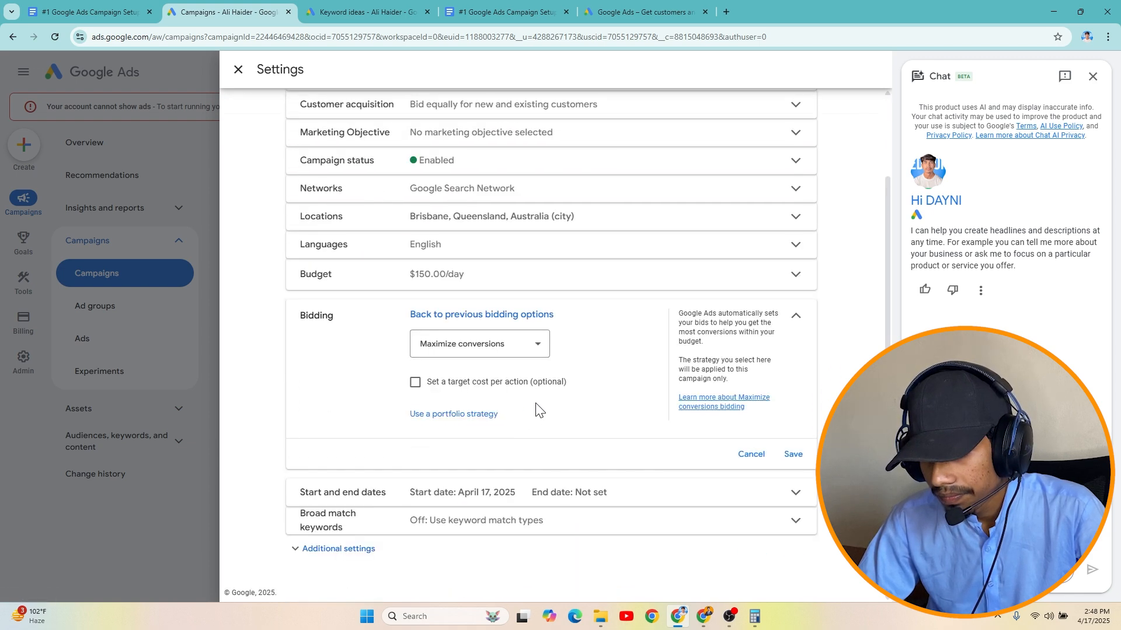
left_click(480, 343)
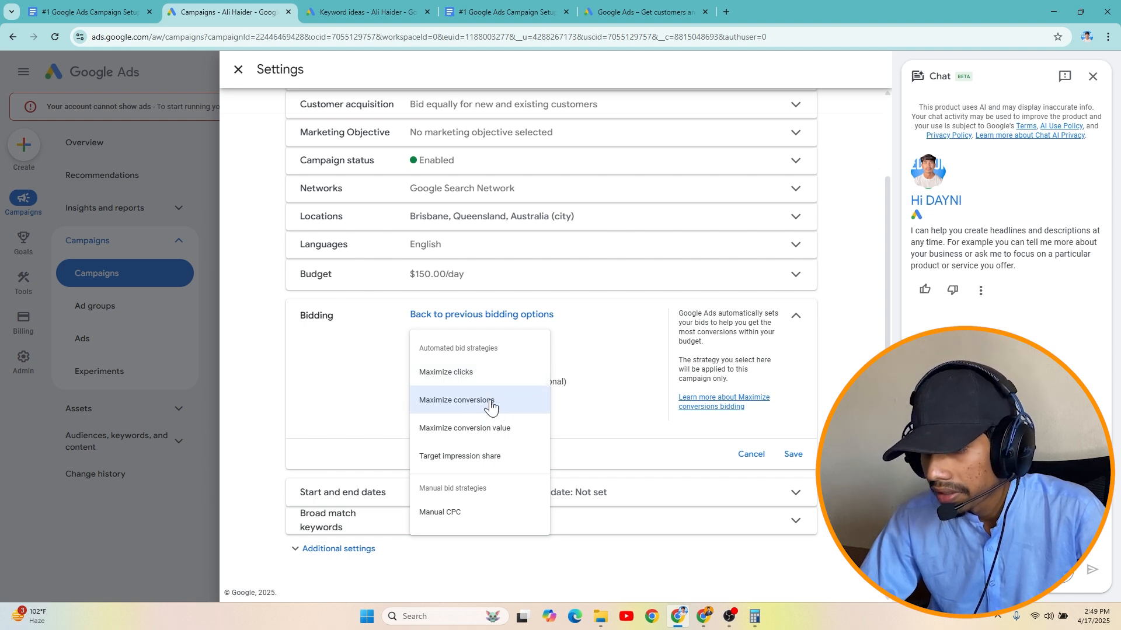
left_click(460, 381)
left_click(478, 385)
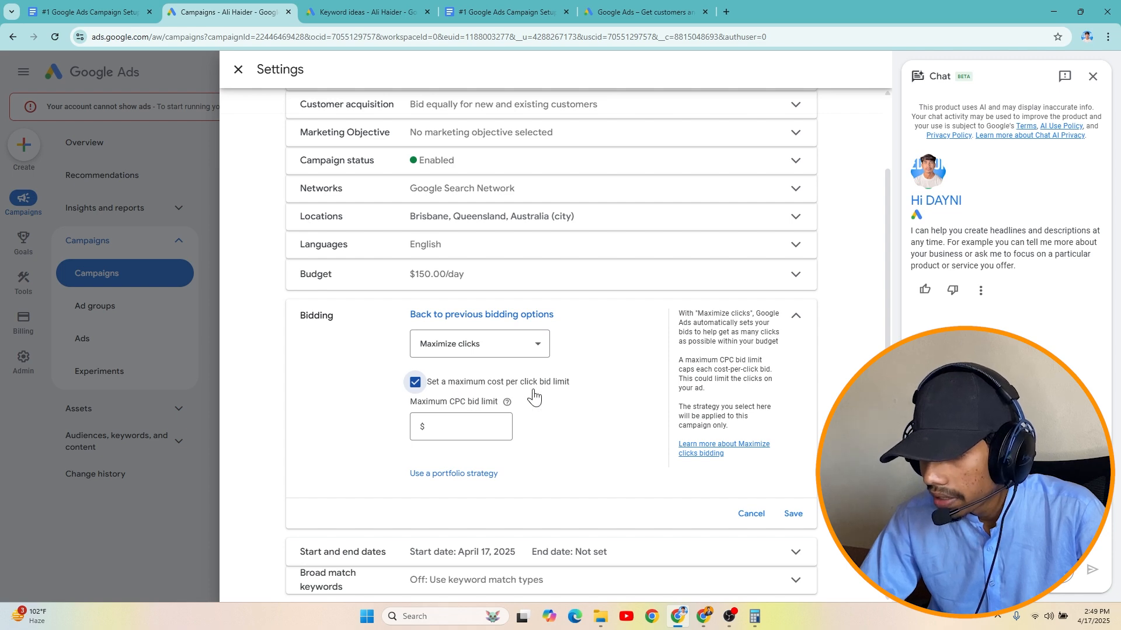
Step: Check the average CPC in the setup document, then set the maximum CPC bid limit to $16 and save the bidding settings
left_click(493, 7)
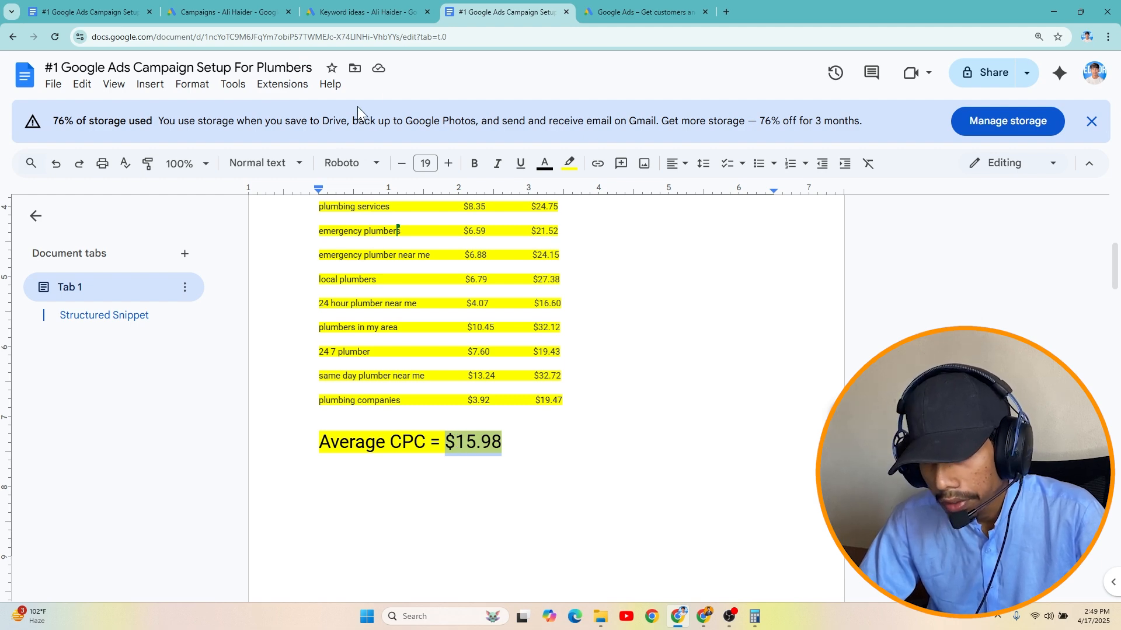
left_click(362, 12)
left_click(246, 7)
left_click(467, 426)
type("16")
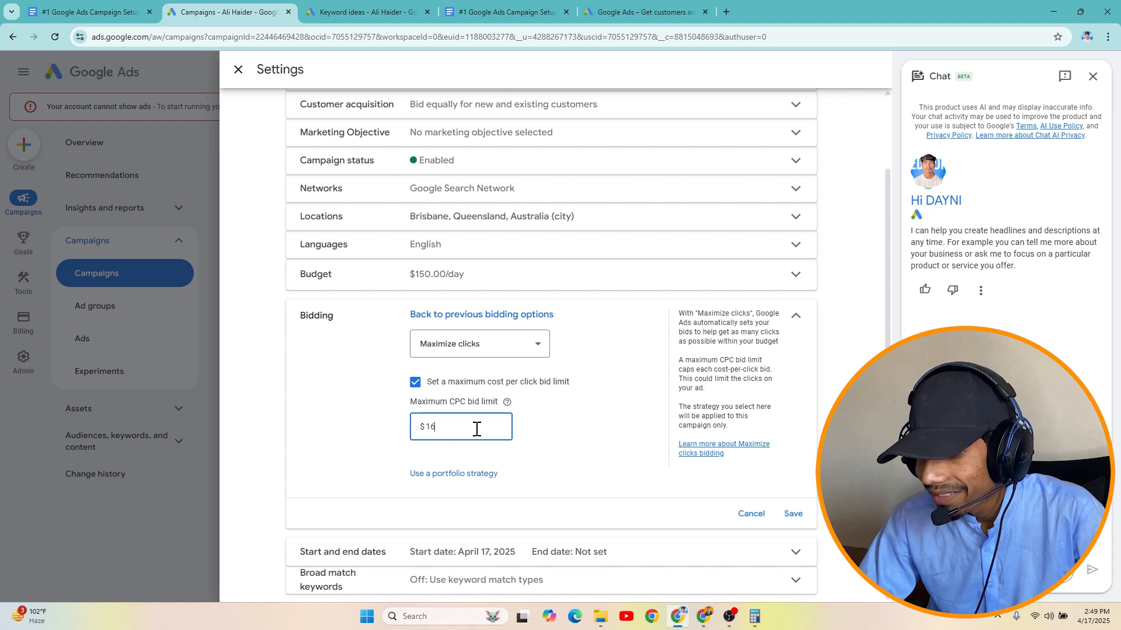
left_click(792, 513)
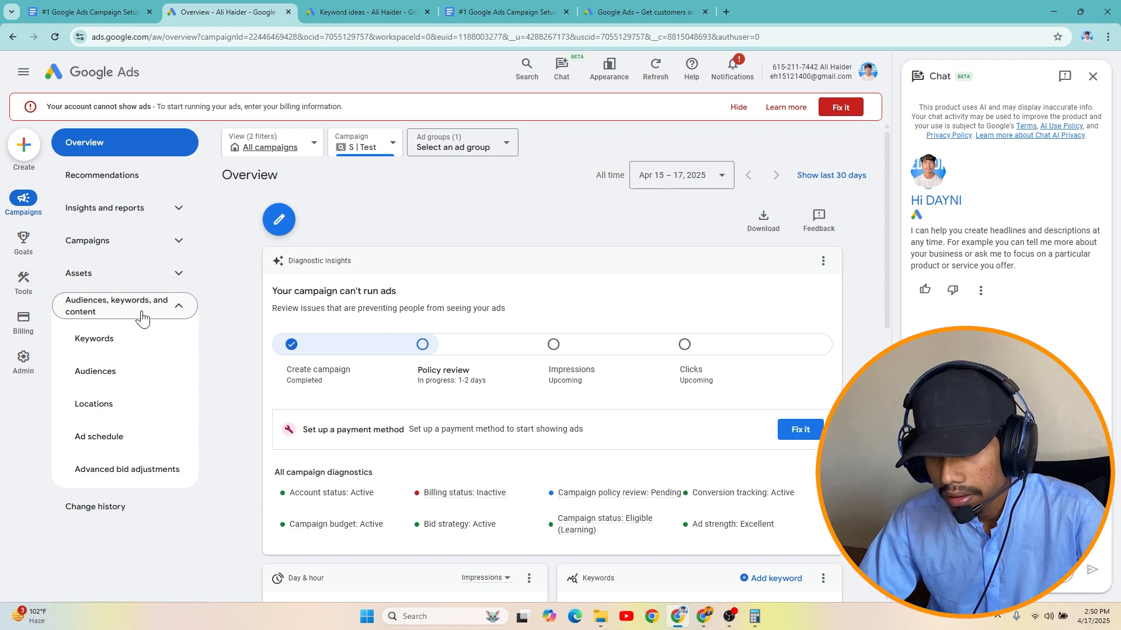
Step: Add "free" "course" "jobs" as a campaign-level negative keyword entry for "S | Test" and save it
left_click(110, 340)
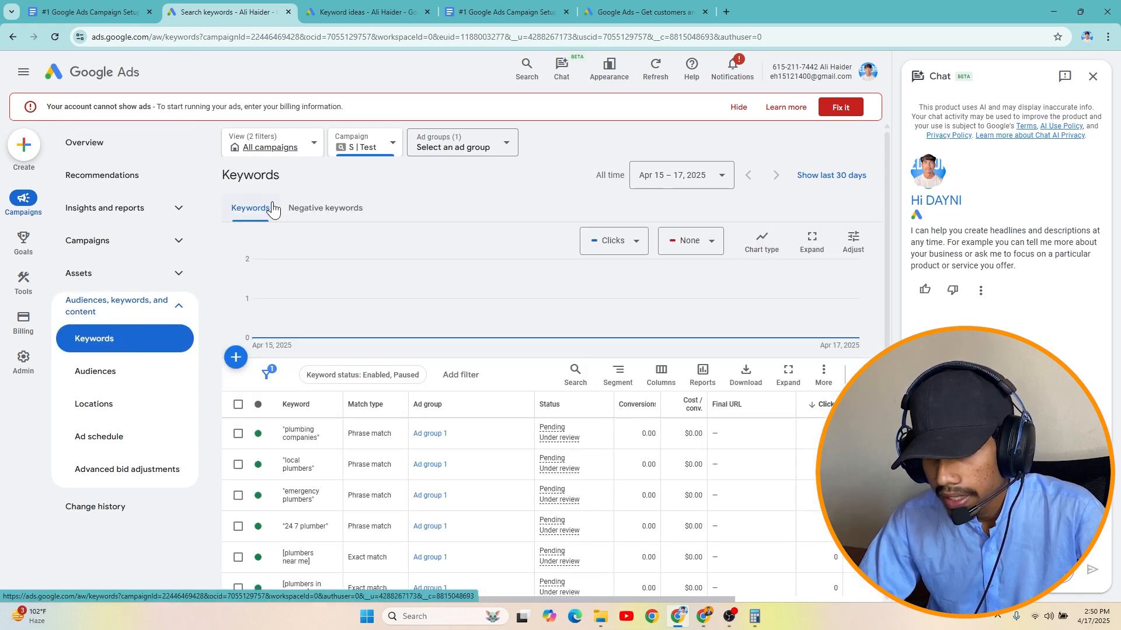
left_click(314, 214)
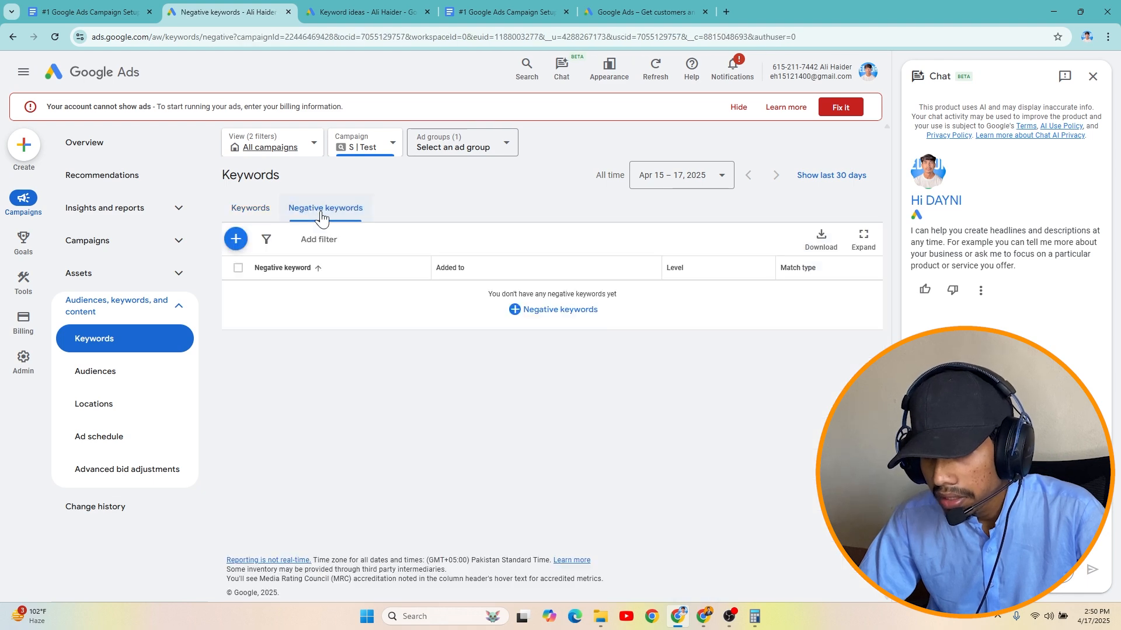
left_click(552, 320)
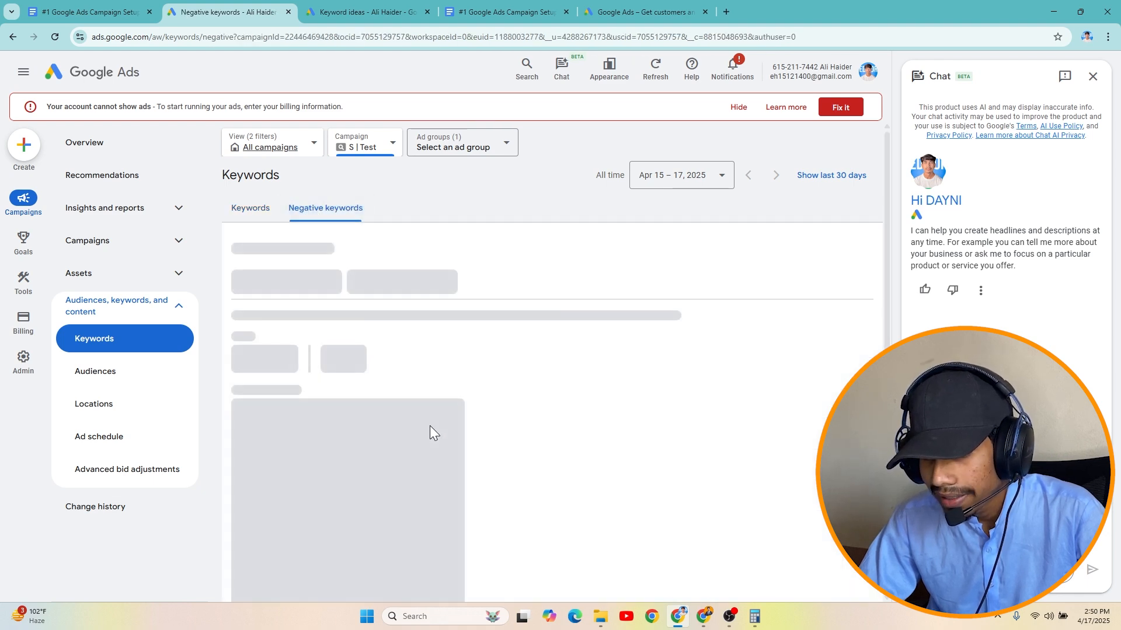
left_click(286, 355)
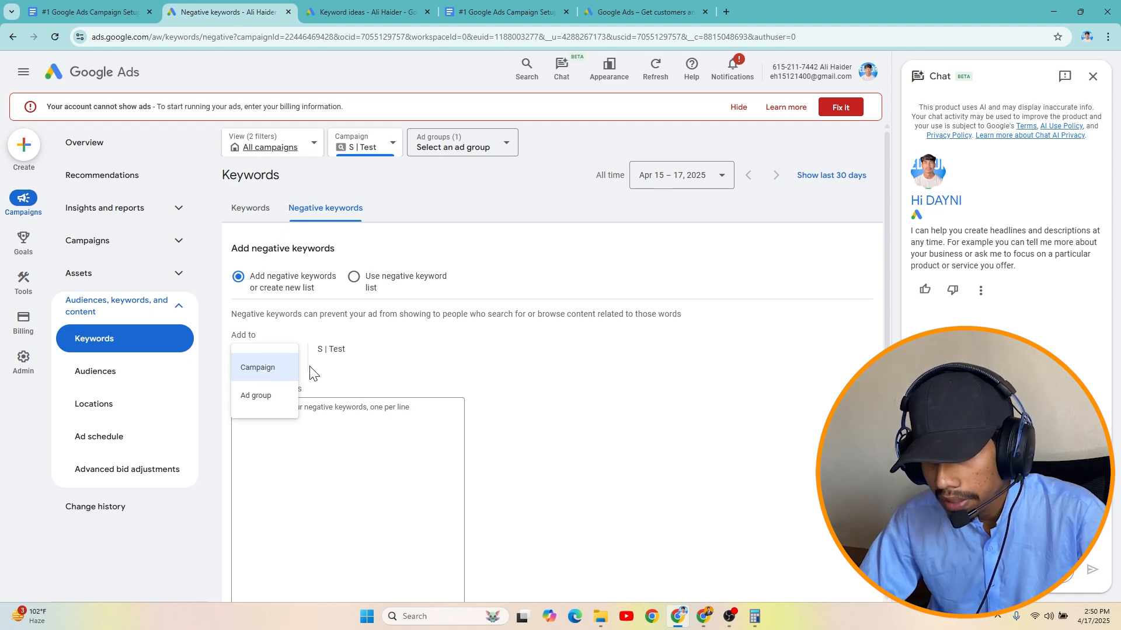
left_click(369, 433)
scroll(380, 413, "down", 1)
type("\"")
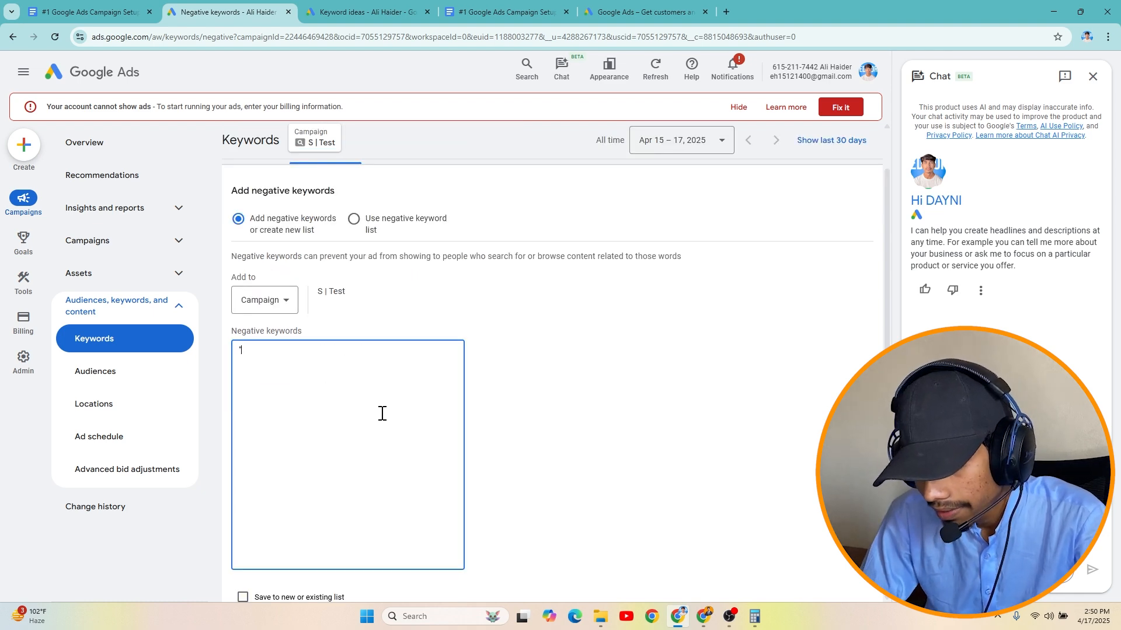
type("free")
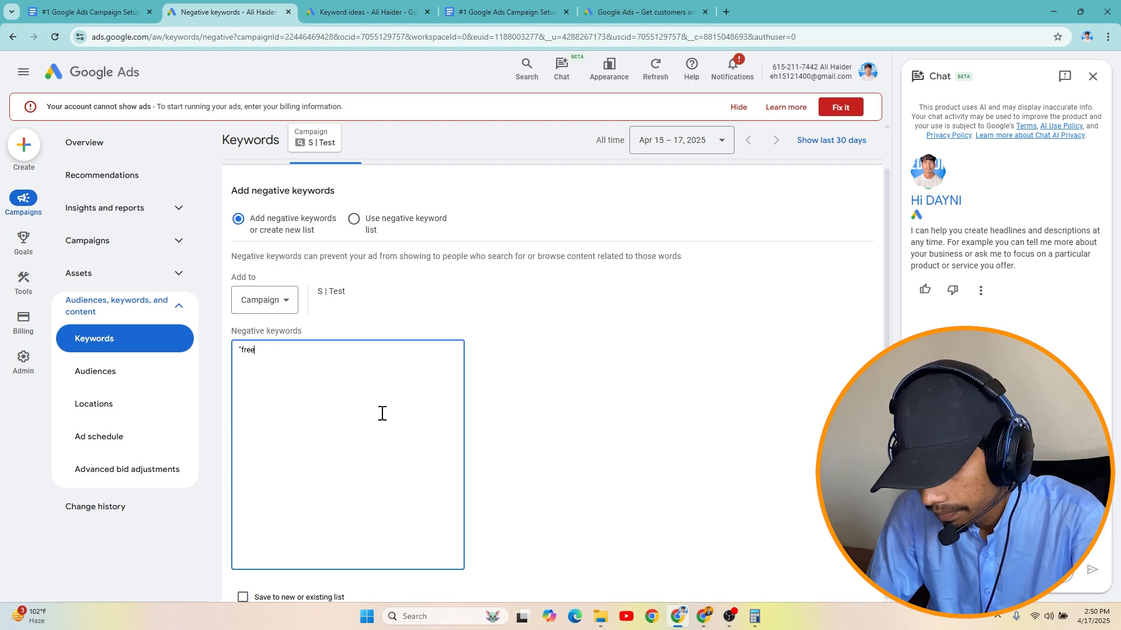
type("\" \"course\" \"jobs\"")
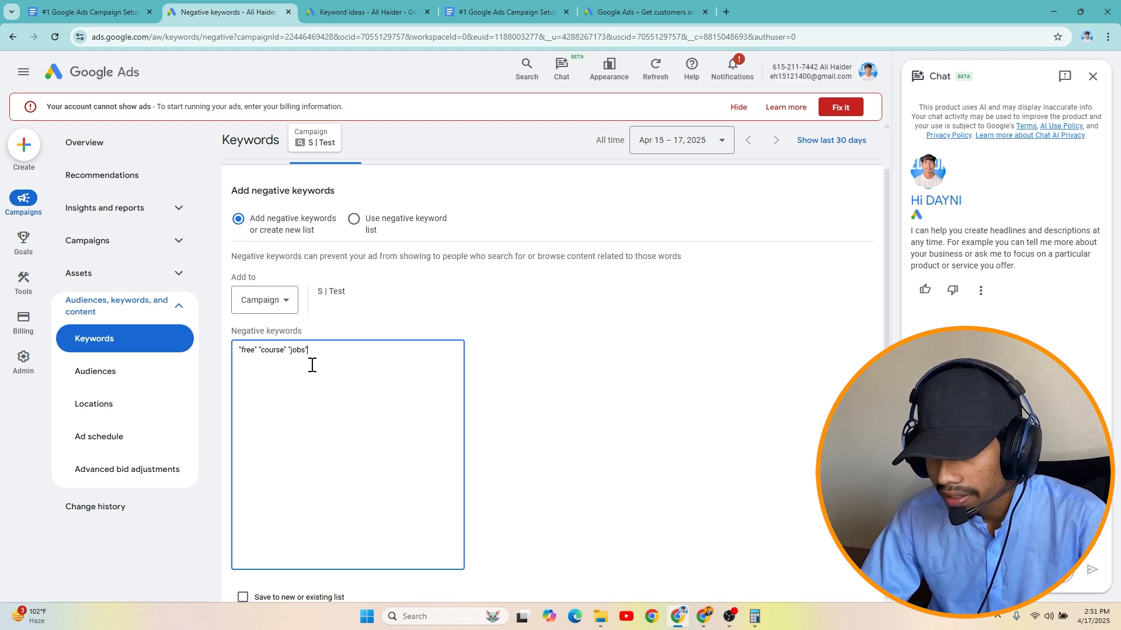
scroll(315, 366, "down", 3)
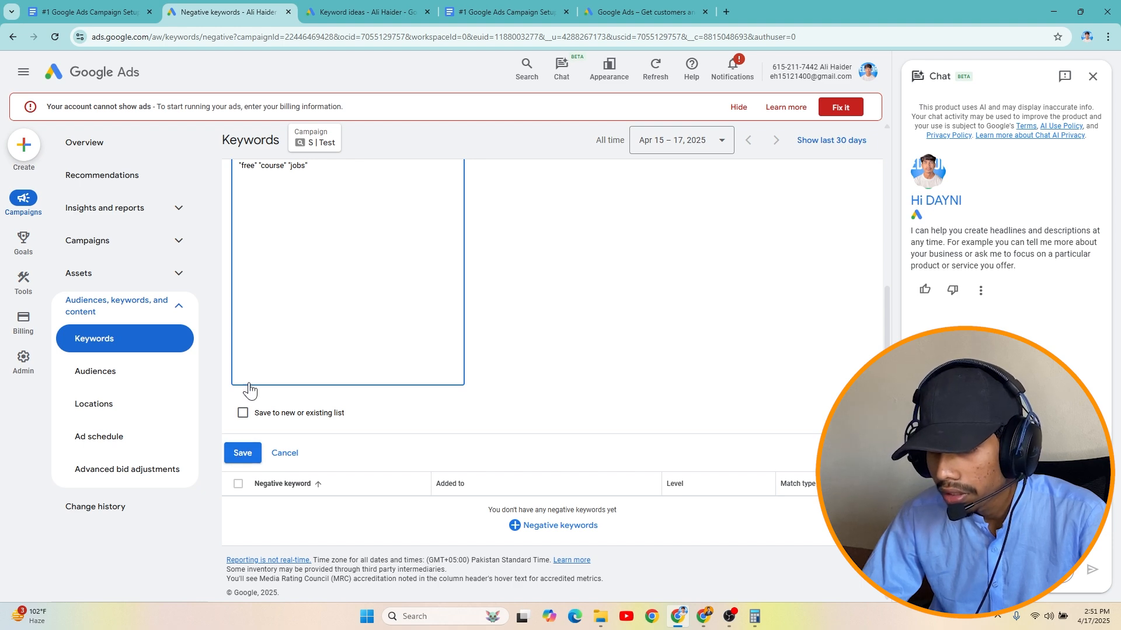
scroll(249, 391, "up", 1)
left_click(242, 511)
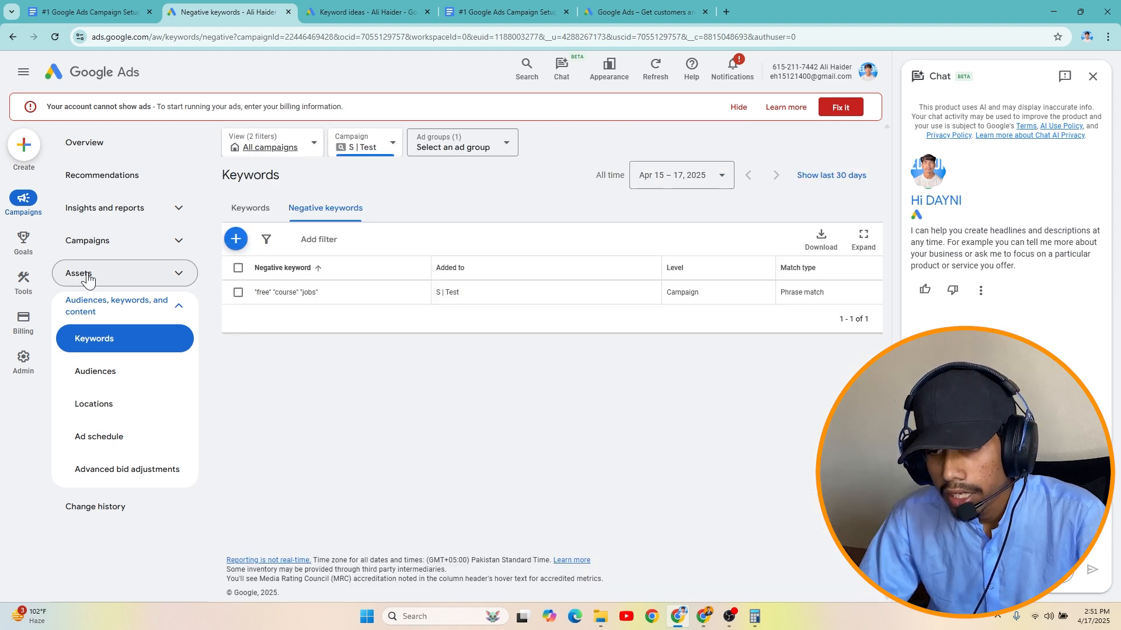
mouse_move(24, 242)
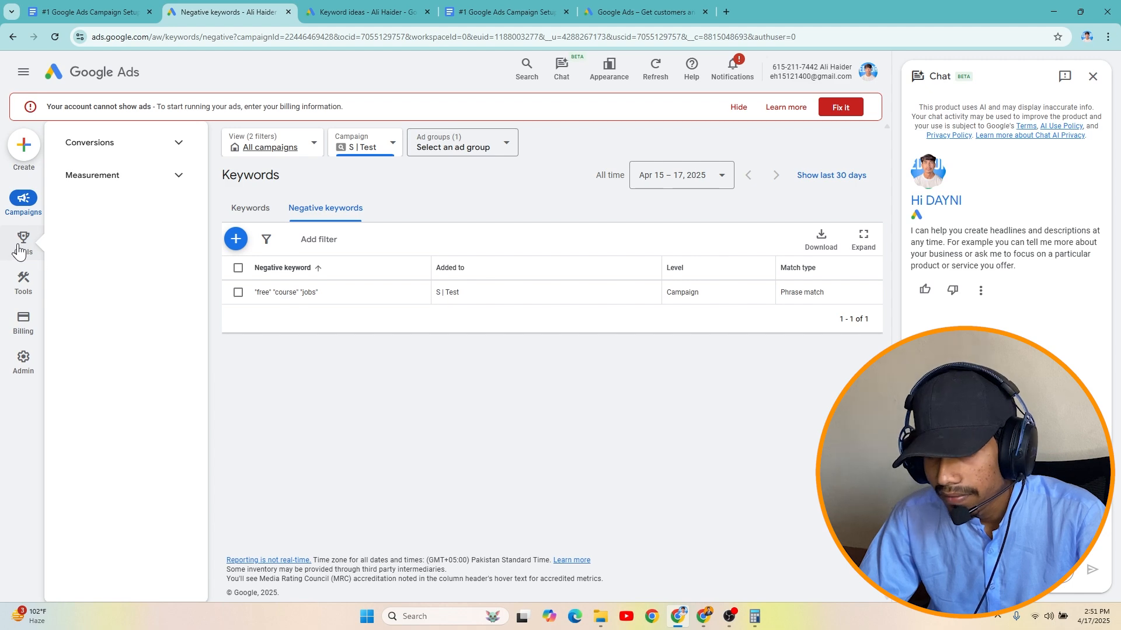
left_click(22, 241)
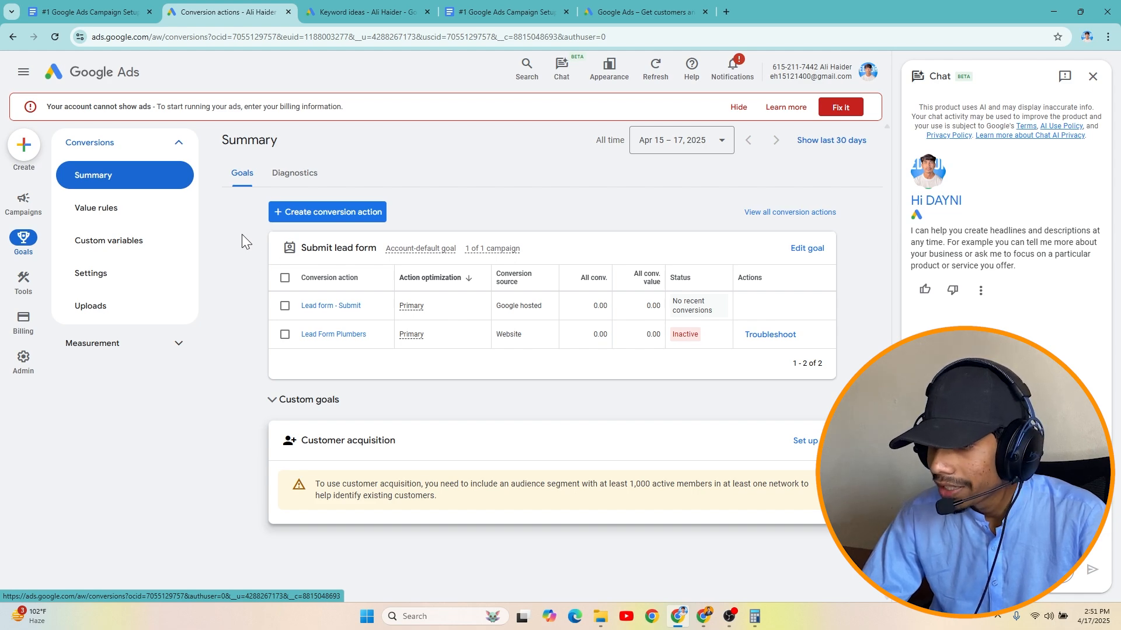
left_click(300, 212)
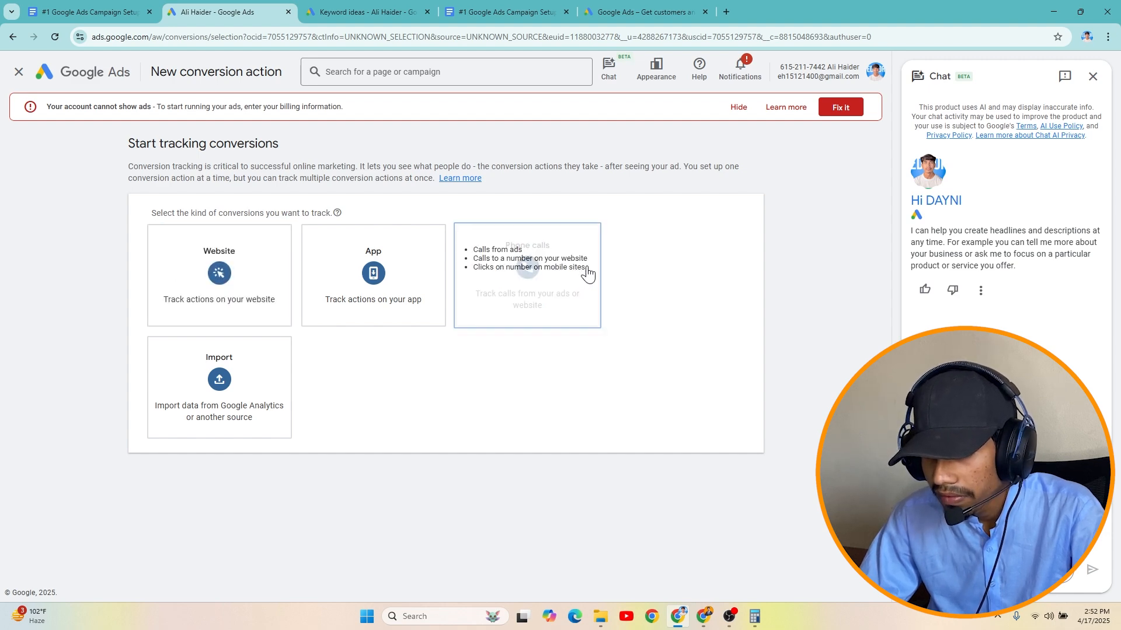
left_click(216, 272)
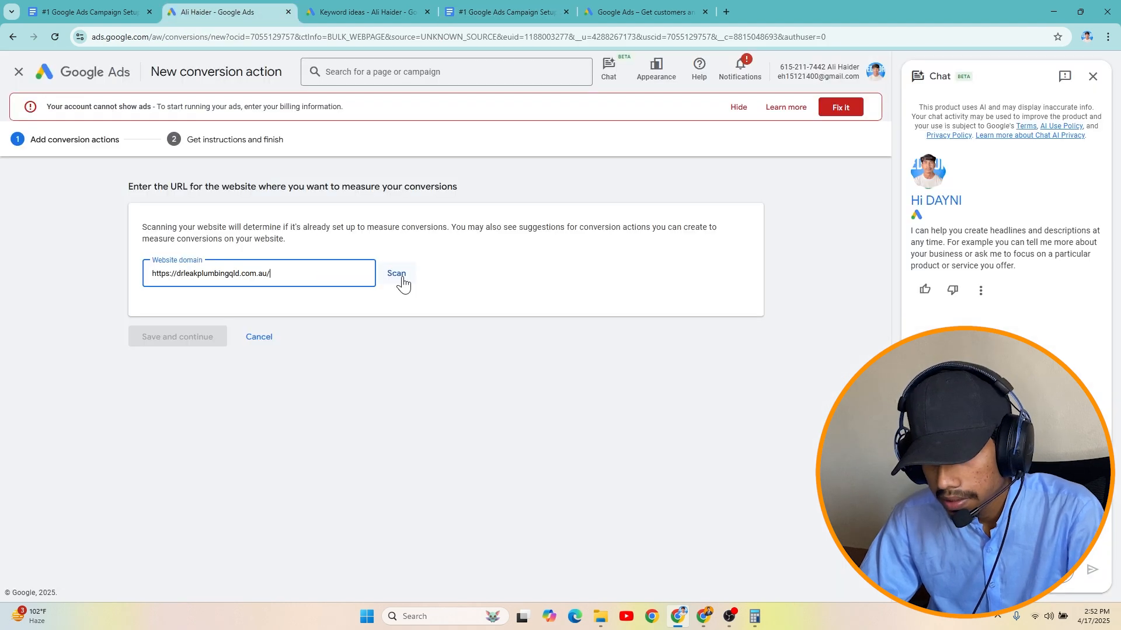
left_click(399, 274)
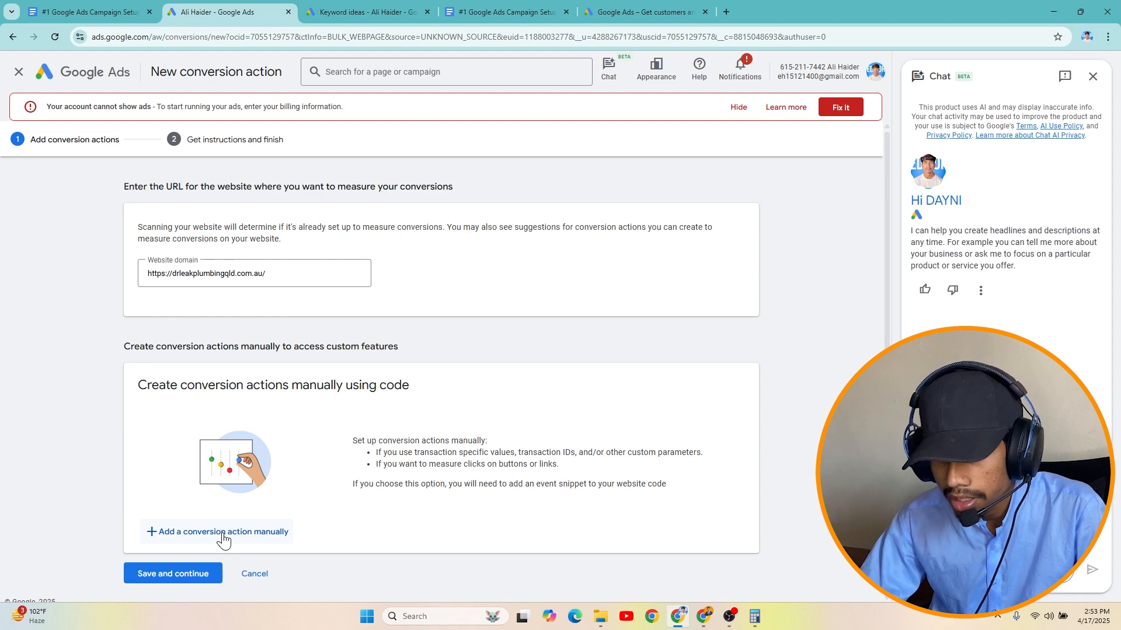
Step: Add a manual conversion action with the goal Submit lead form, named "Plumbing Lead Form", without using a conversion value
left_click(224, 538)
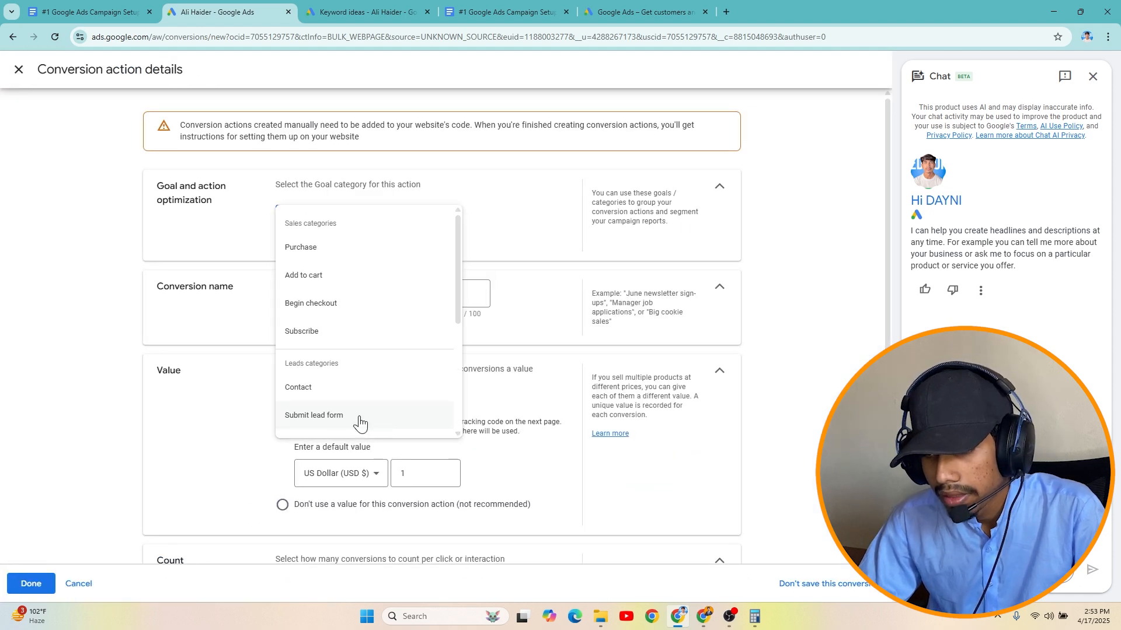
left_click(353, 418)
left_click(317, 334)
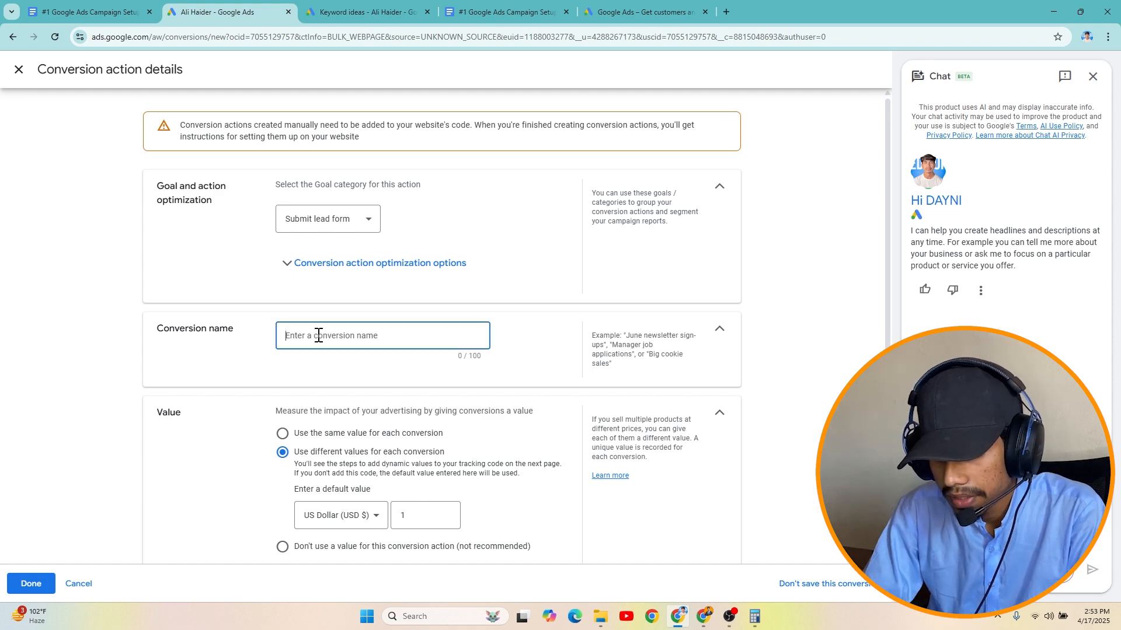
type("Plumbing Lead Form")
scroll(318, 335, "down", 1)
left_click(292, 489)
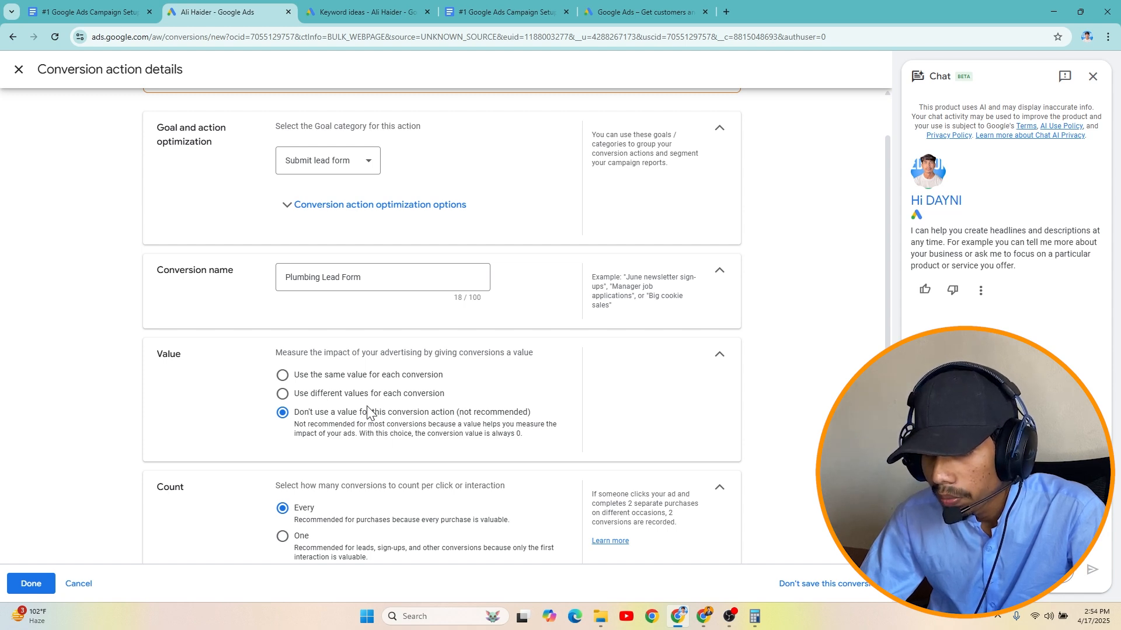
Step: Set the conversion count to One, finish the conversion action details, and save and continue to the tag instructions
scroll(275, 337, "down", 3)
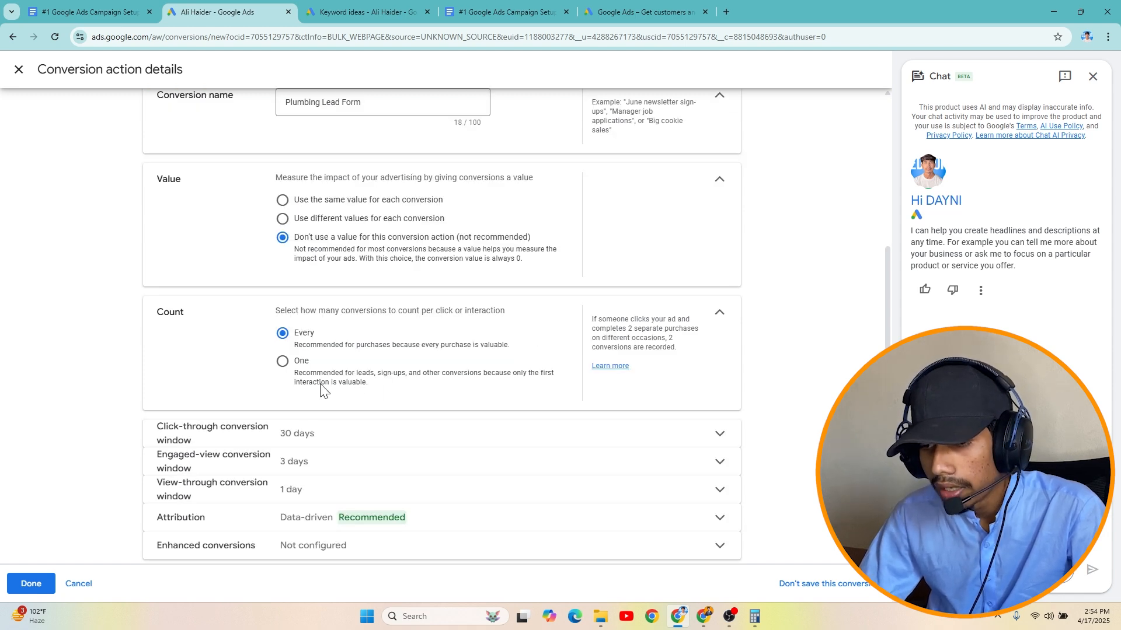
left_click(281, 362)
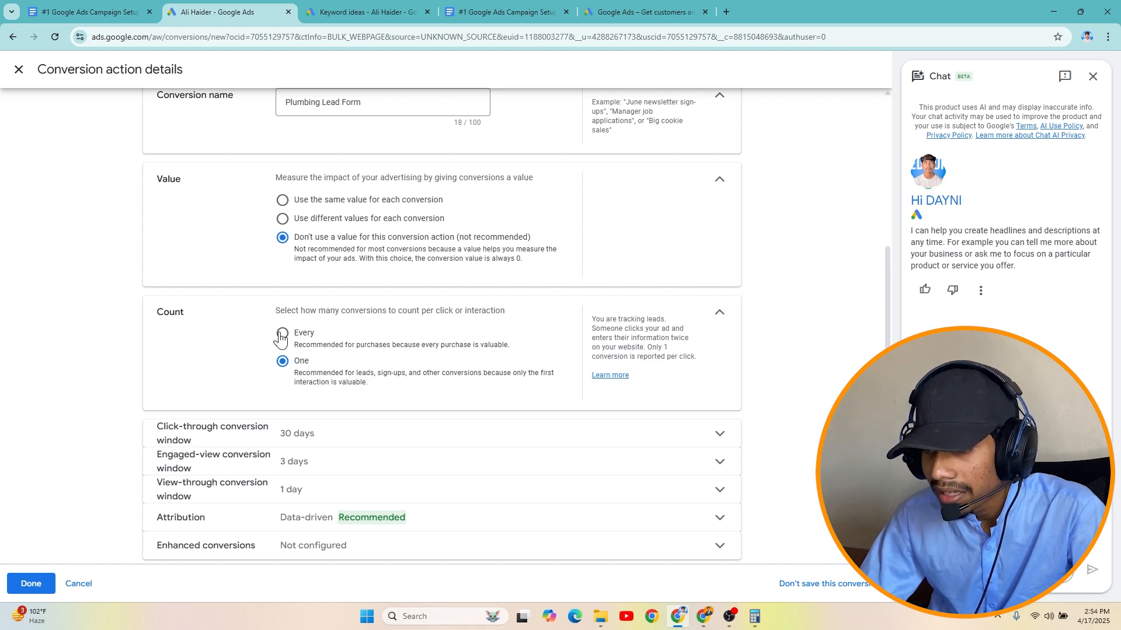
left_click(263, 372)
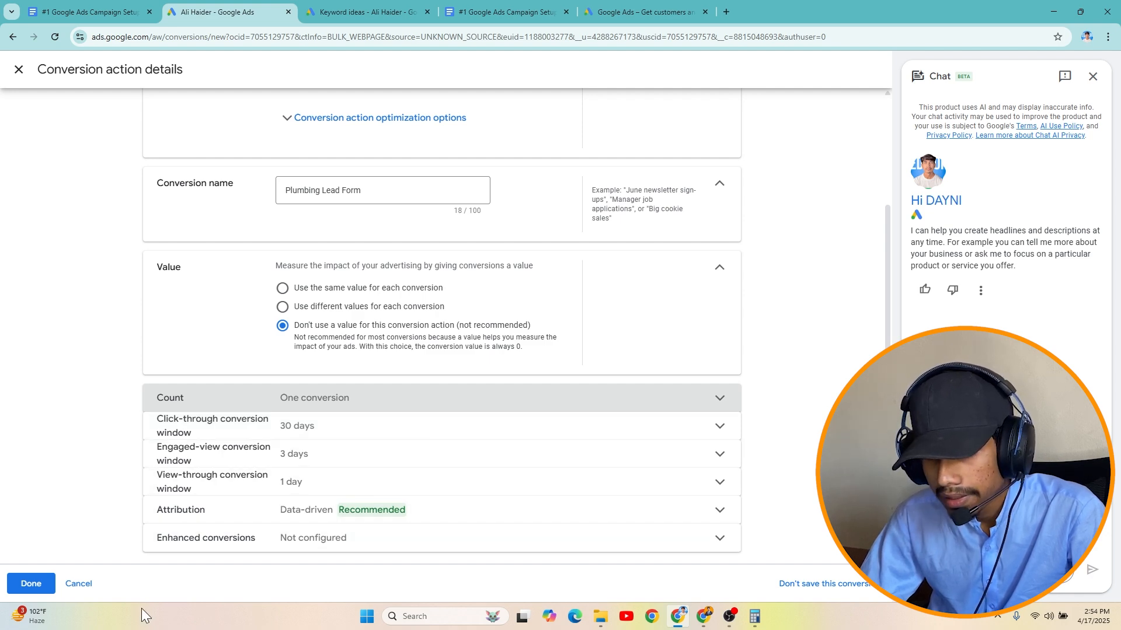
left_click(26, 584)
scroll(208, 499, "down", 1)
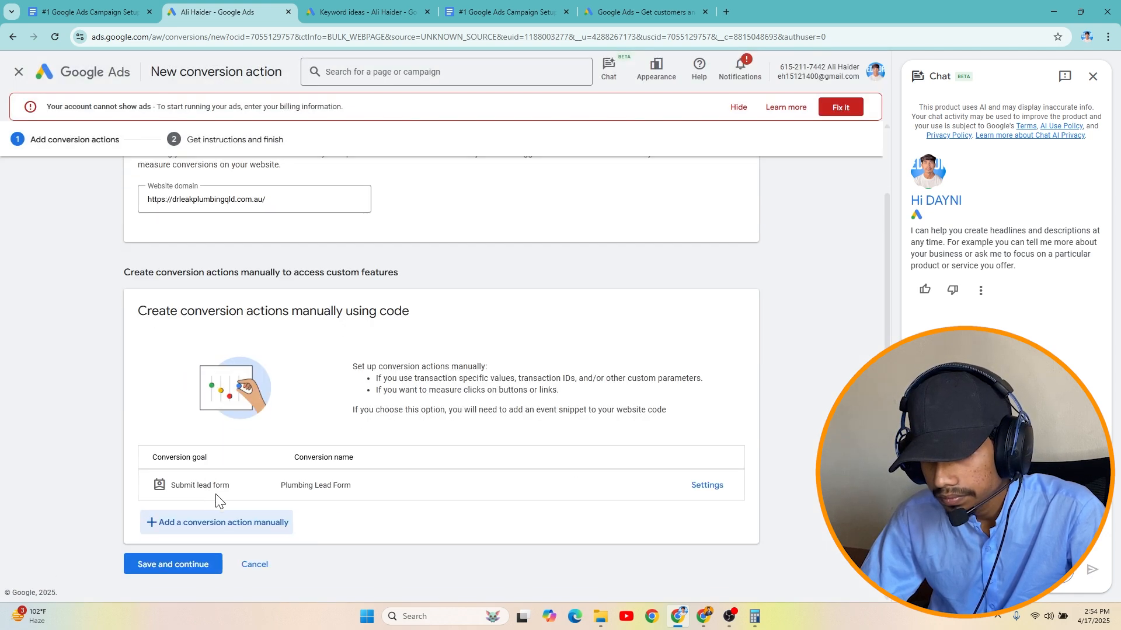
left_click(180, 565)
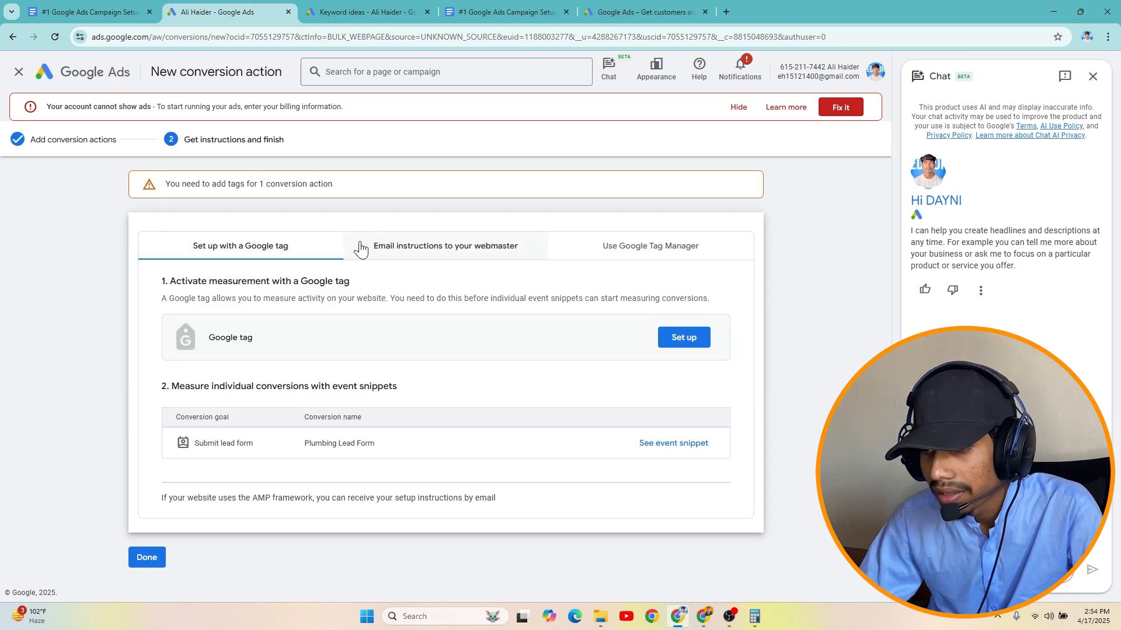
Step: Review the Google Tag Manager instructions with the conversion ID and label for the "Plumbing Lead Form" conversion action
left_click(627, 251)
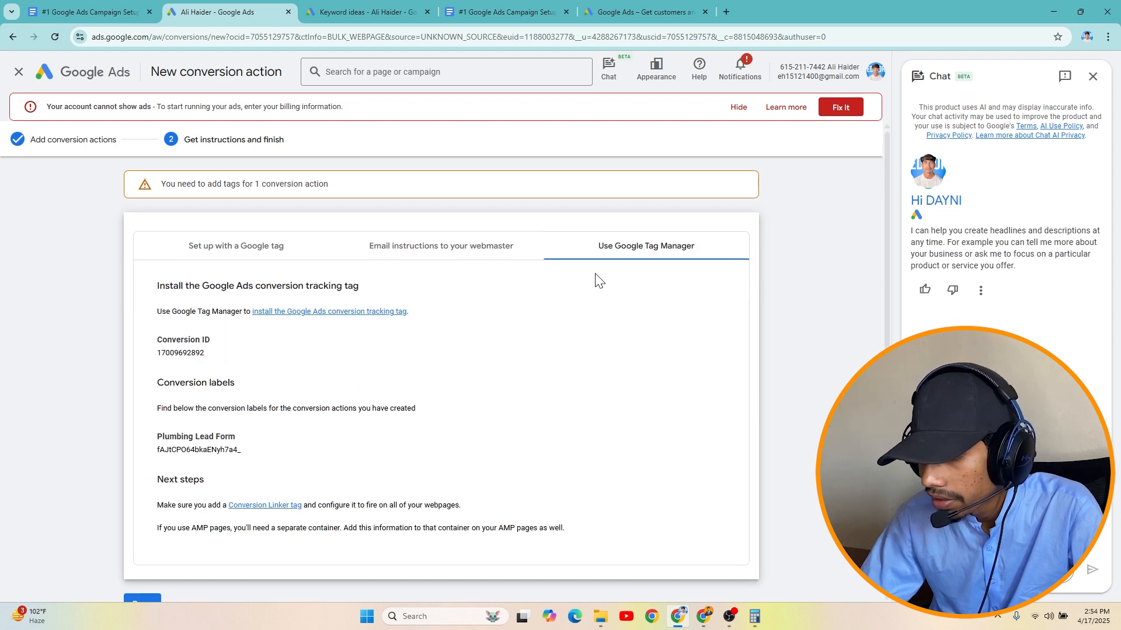
scroll(579, 317, "down", 1)
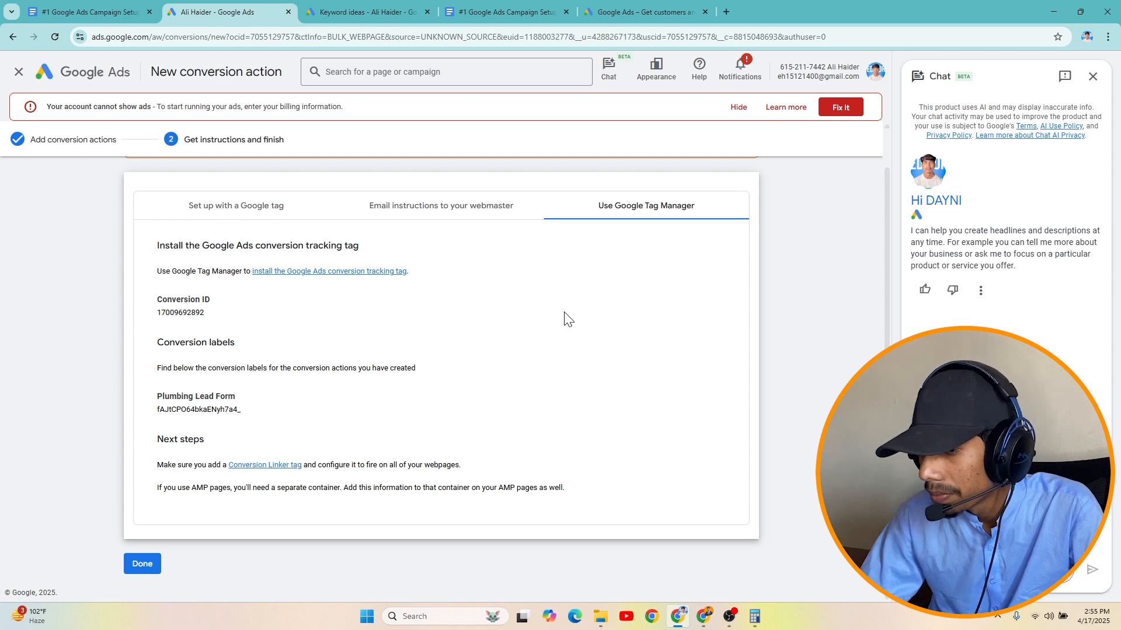
scroll(553, 313, "up", 1)
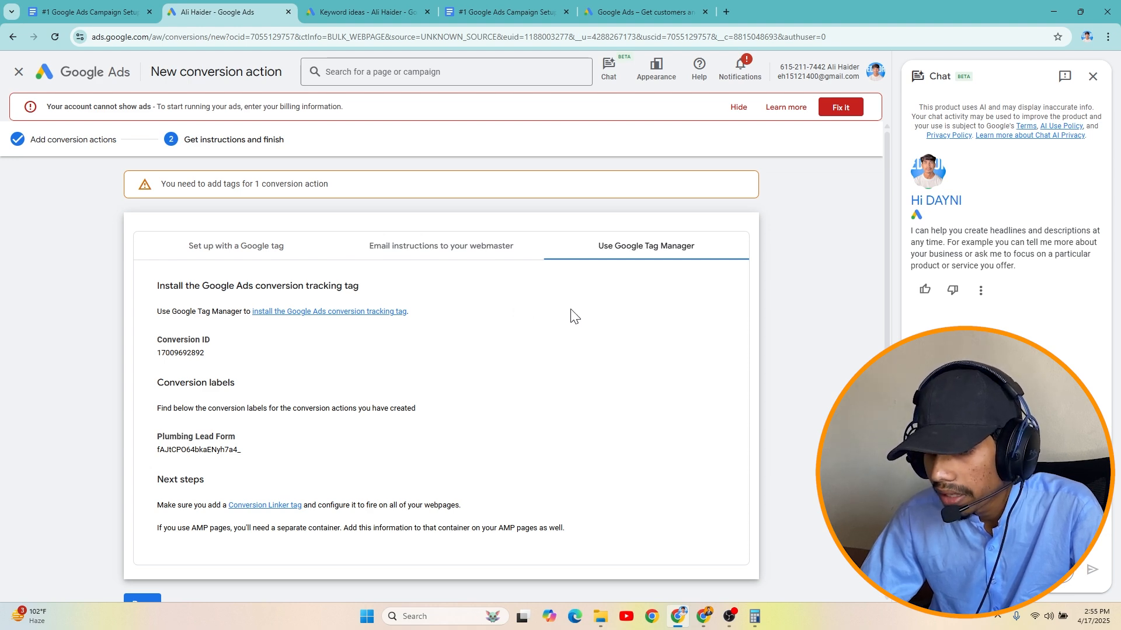
scroll(572, 315, "down", 1)
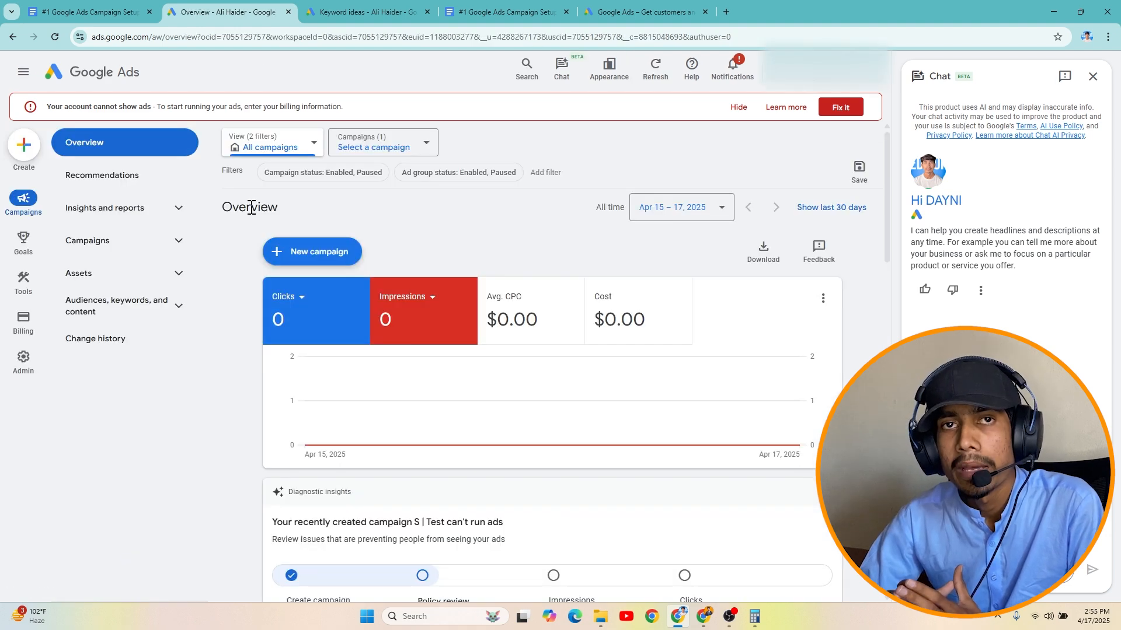